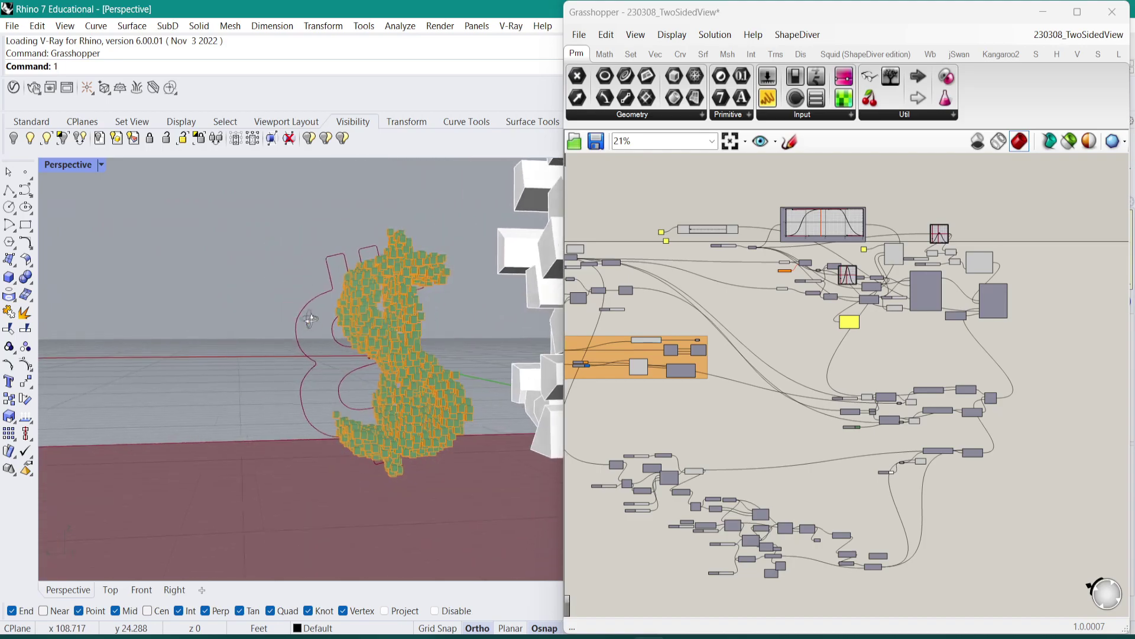
Step: Inspect the two-sided cube model, and play the rendered video VrayAnimation__0130001-0499.mp4 from the 220924_TestingGrasshoperAndVray folder
scroll(347, 355, up, 5)
right_drag(348, 357, 488, 484)
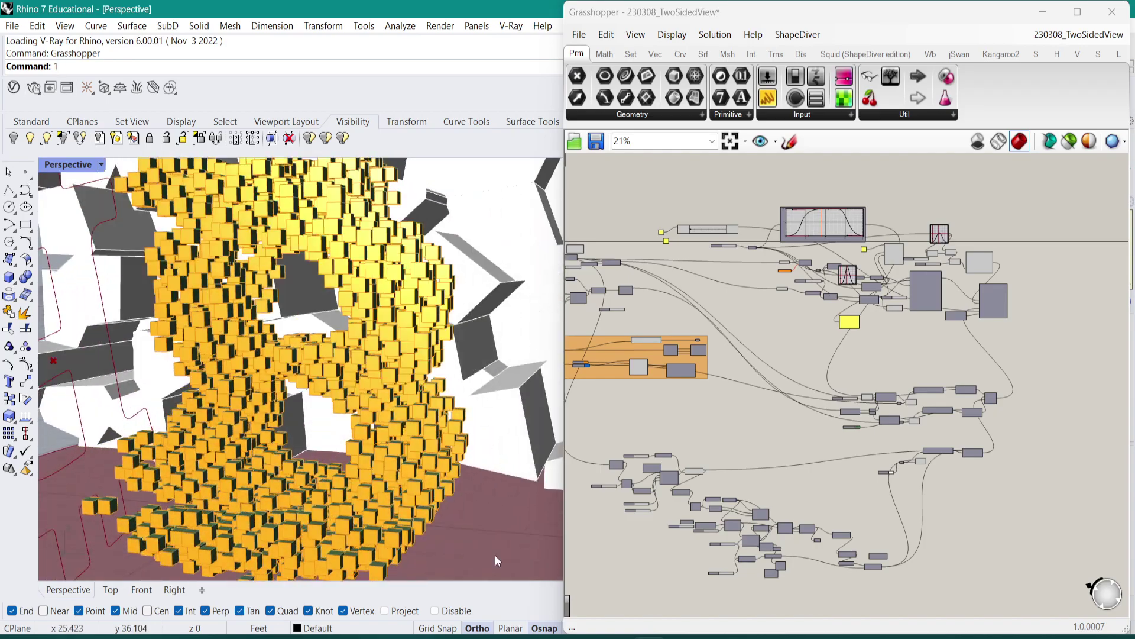
click(484, 609)
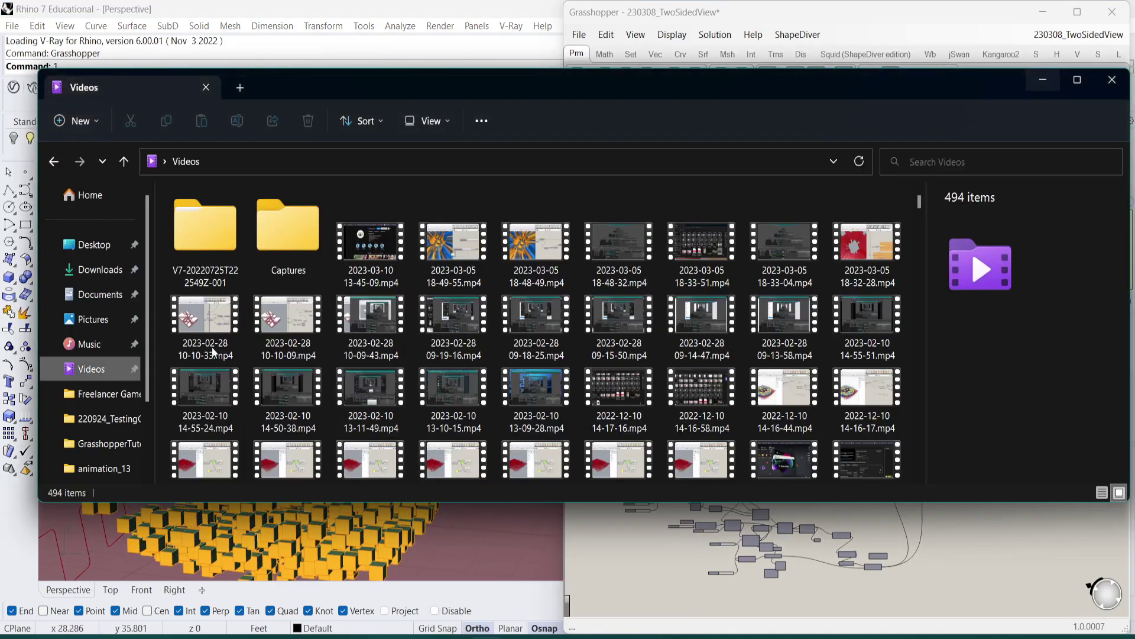
click(104, 467)
click(330, 159)
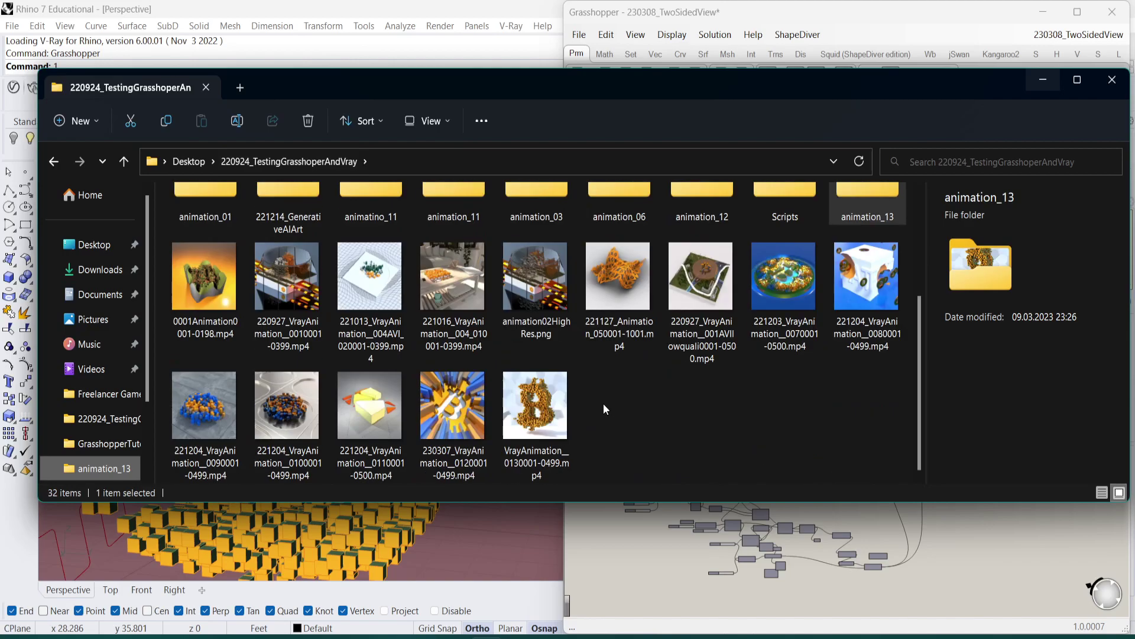
double_click(538, 423)
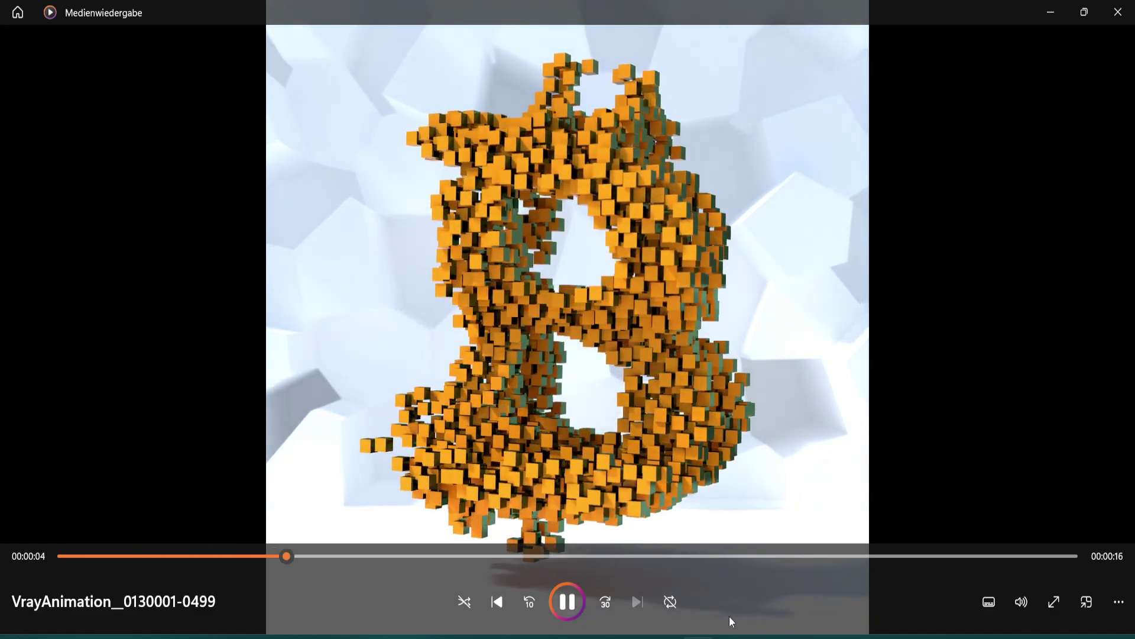
click(565, 609)
click(1119, 11)
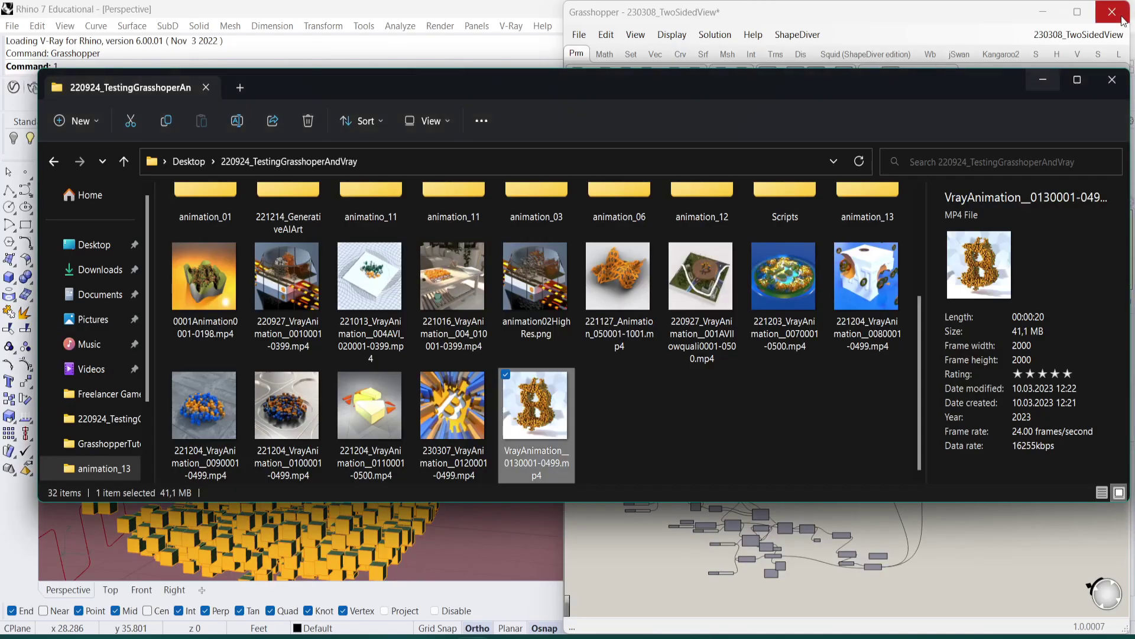
Step: Return to Grasshopper and create a new empty definition
click(719, 562)
click(579, 34)
click(609, 51)
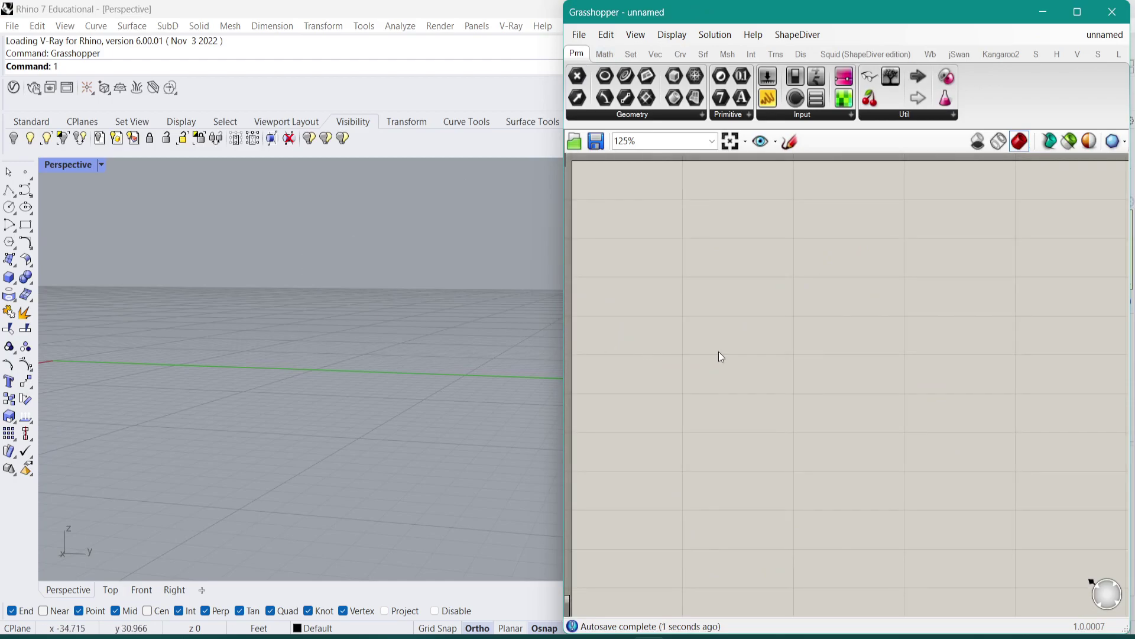
right_drag(641, 268, 678, 293)
double_click(679, 293)
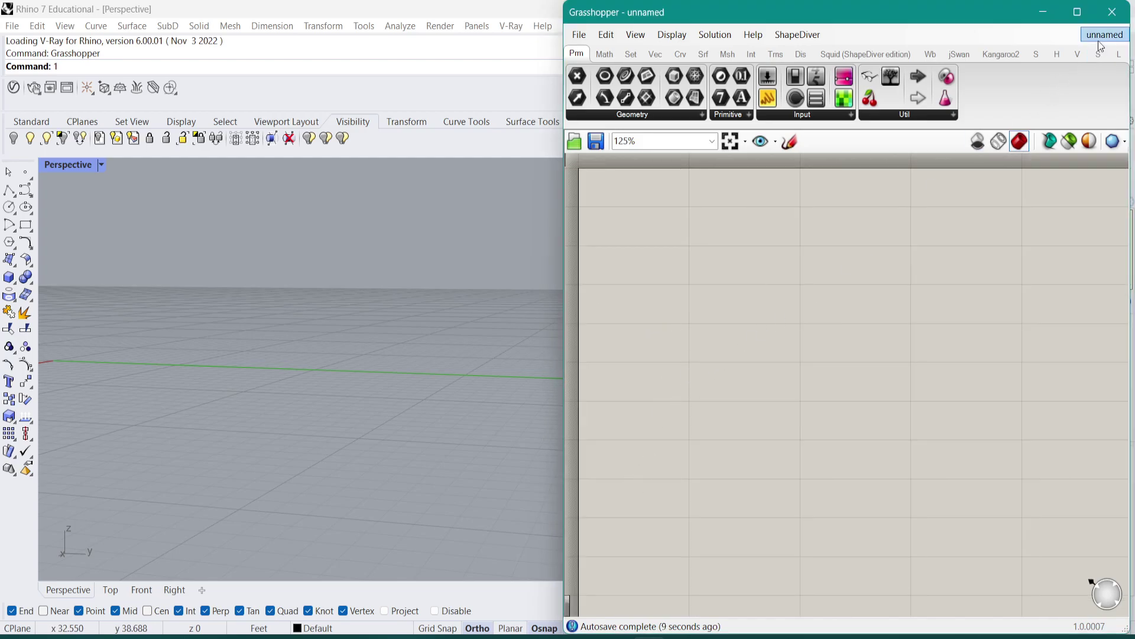
Step: Sketch two upright planes meeting at a shared vertical edge on the Grasshopper canvas with a solid black line
click(787, 142)
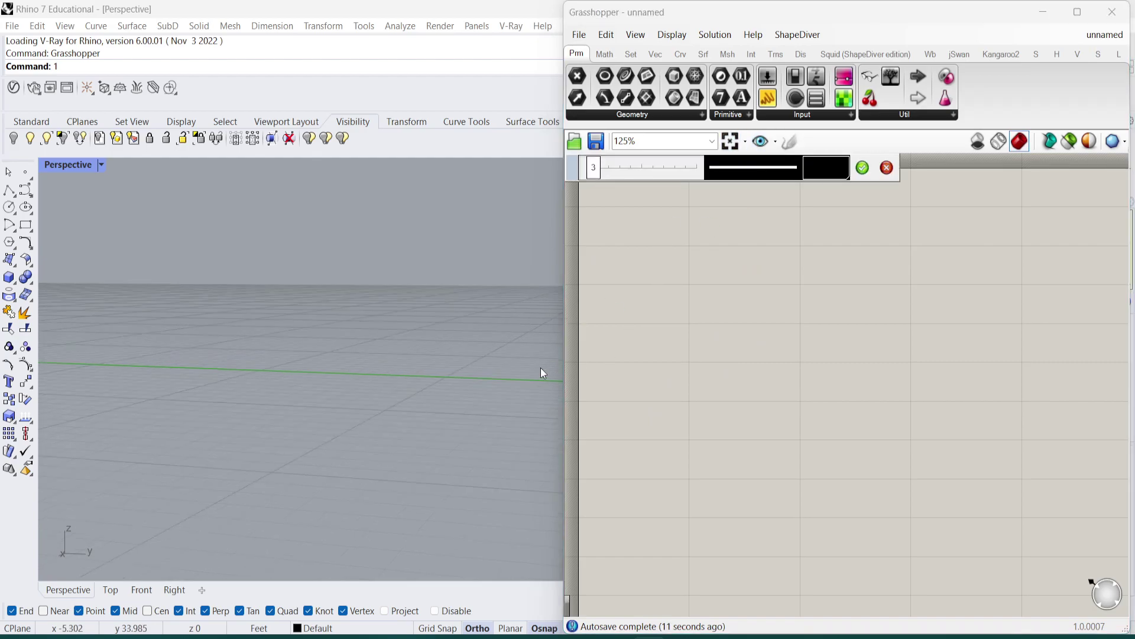
drag(619, 341, 813, 298)
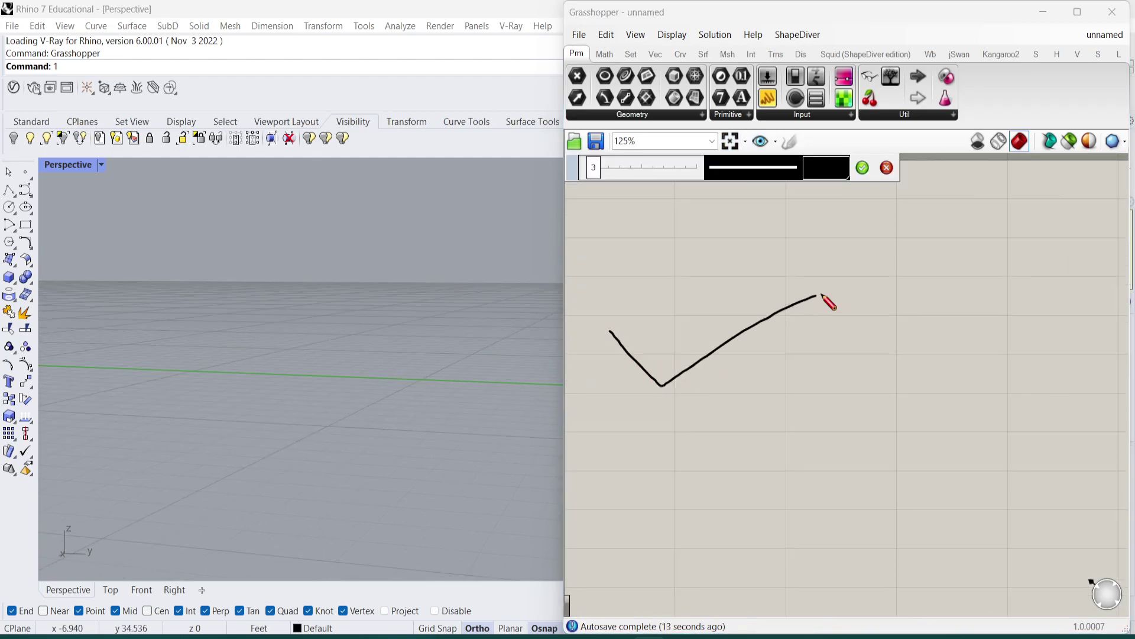
drag(577, 312, 538, 275)
right_drag(589, 335, 621, 324)
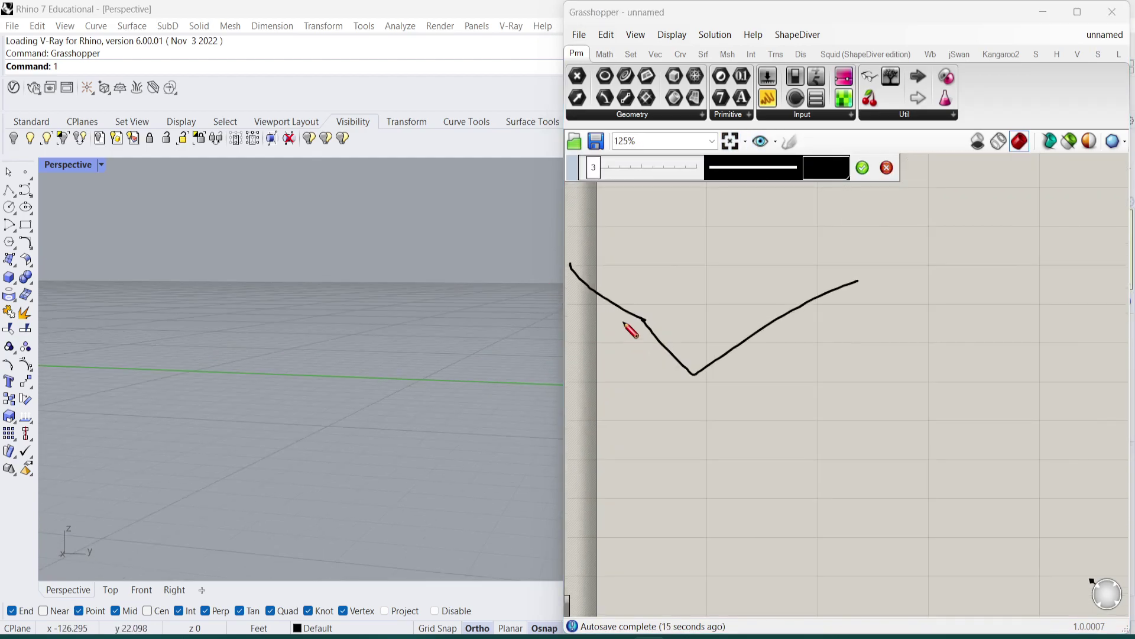
mouse_move(571, 264)
mouse_down()
mouse_move(591, 385)
mouse_move(582, 482)
mouse_up()
mouse_move(695, 373)
mouse_down()
mouse_move(692, 509)
mouse_move(805, 443)
mouse_up()
drag(854, 283, 857, 408)
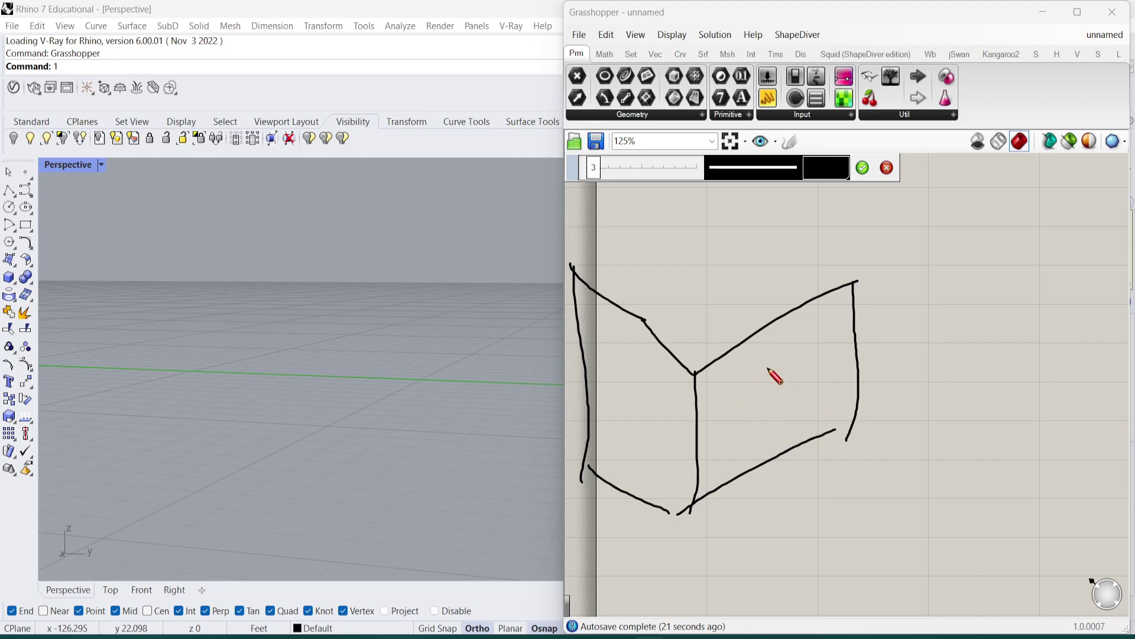
Step: Draw a dollar sign on one sketched plane and a Bitcoin sign on the other, and finish the sketch
drag(754, 368, 800, 371)
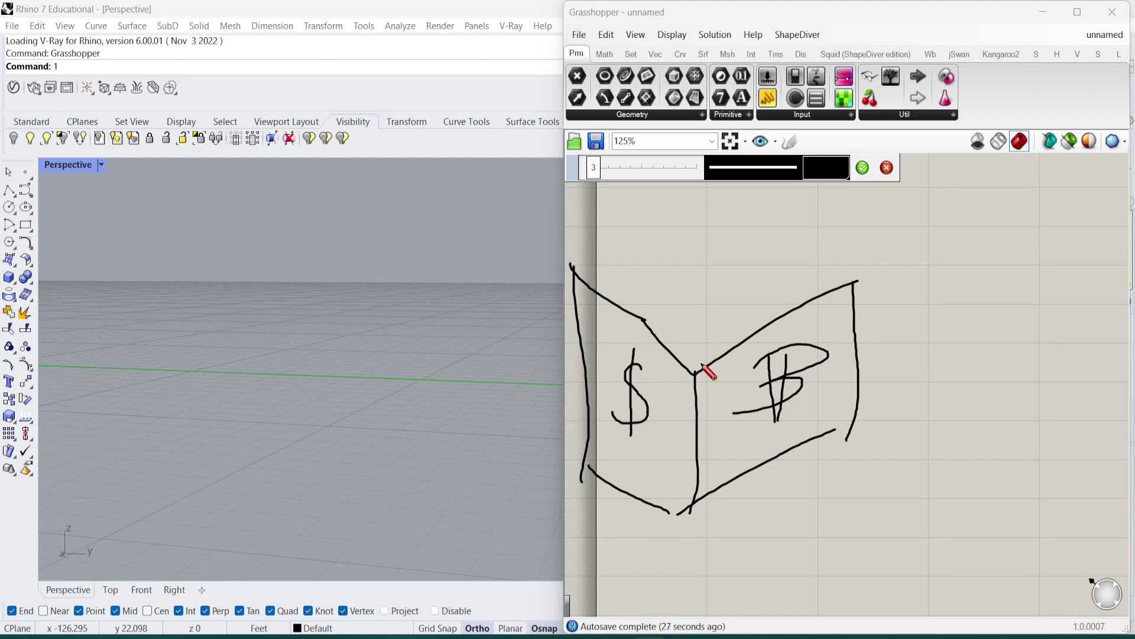
click(864, 168)
scroll(868, 168, down, 2)
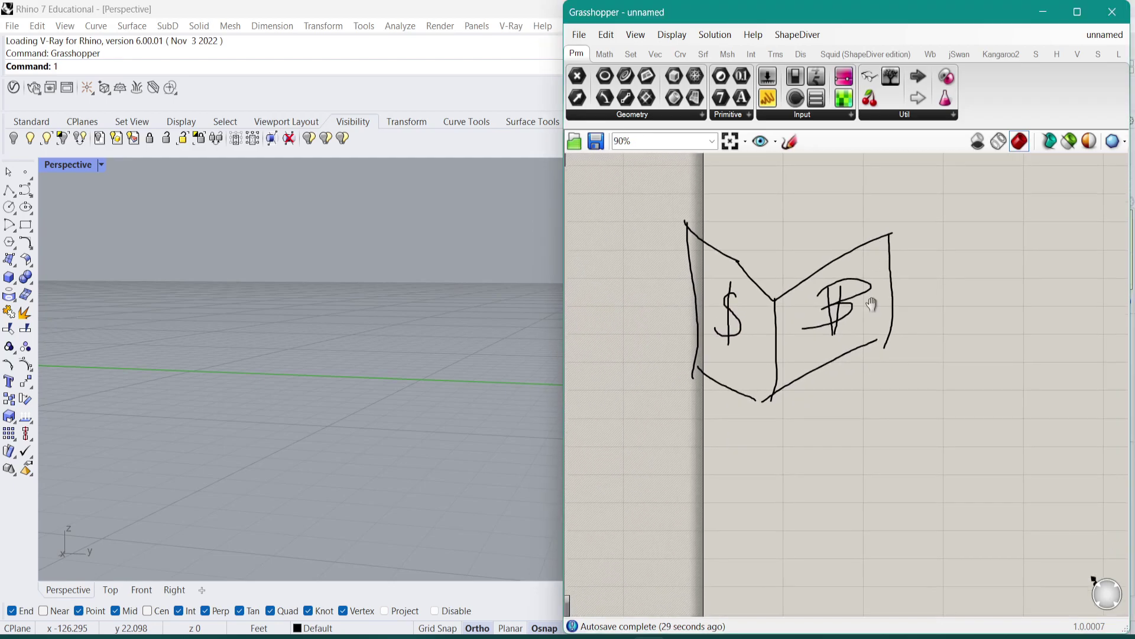
scroll(872, 311, up, 2)
Step: Add dotted projection lines from the dollar and Bitcoin signs that meet behind the sketched planes
click(792, 140)
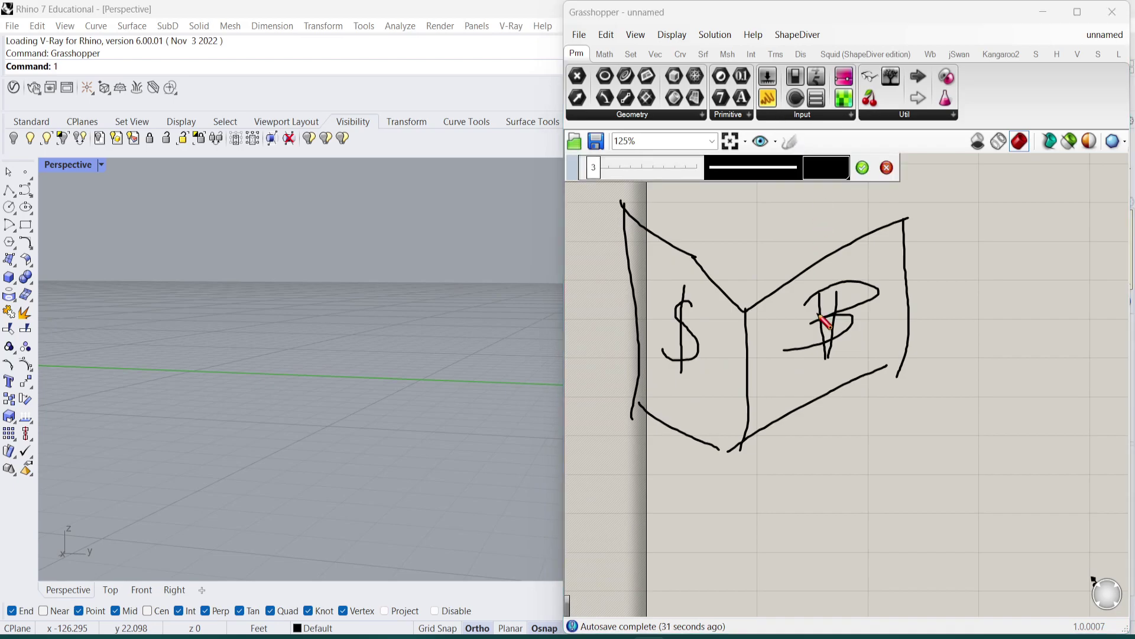
click(786, 167)
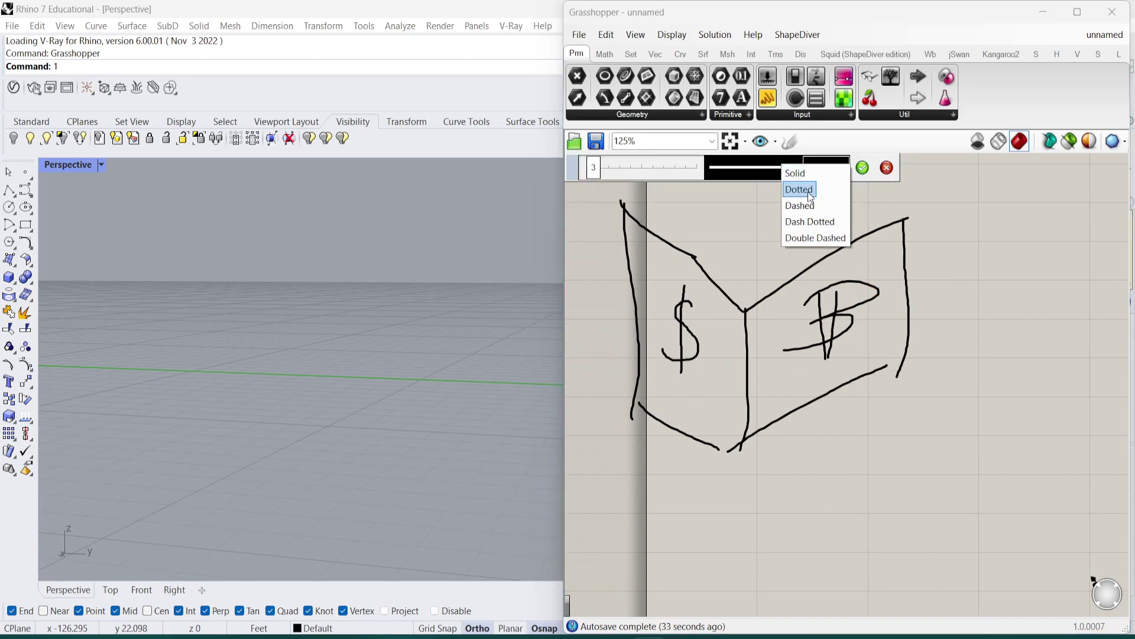
click(811, 185)
drag(690, 302, 745, 269)
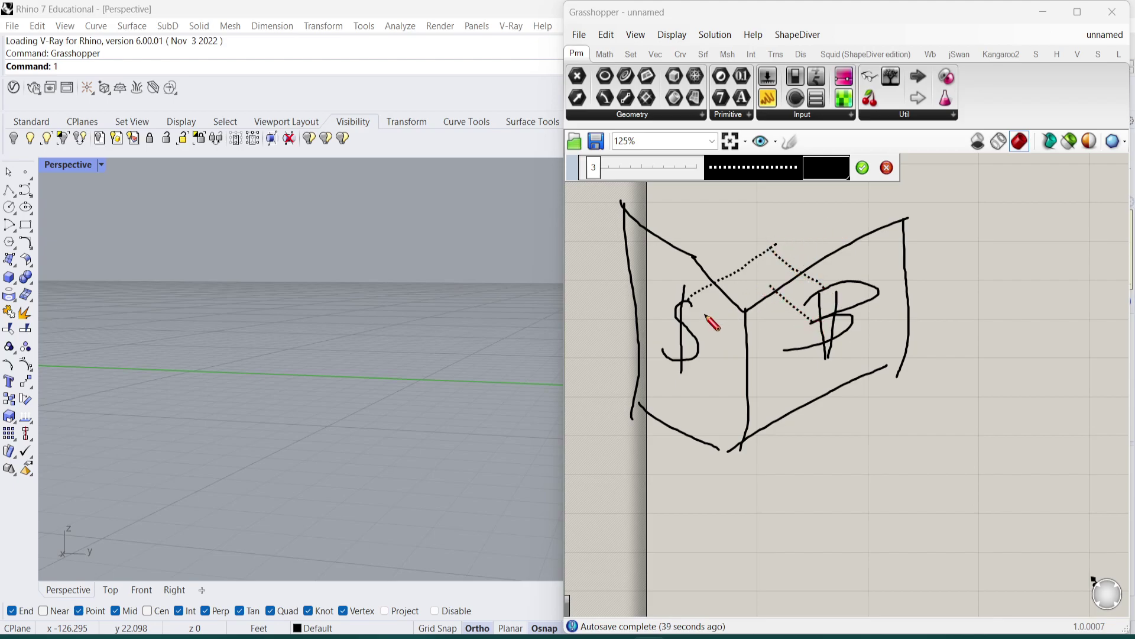
click(861, 168)
Step: Mark the points where the dotted projection lines meet with crosses, and color the crosses red
click(793, 143)
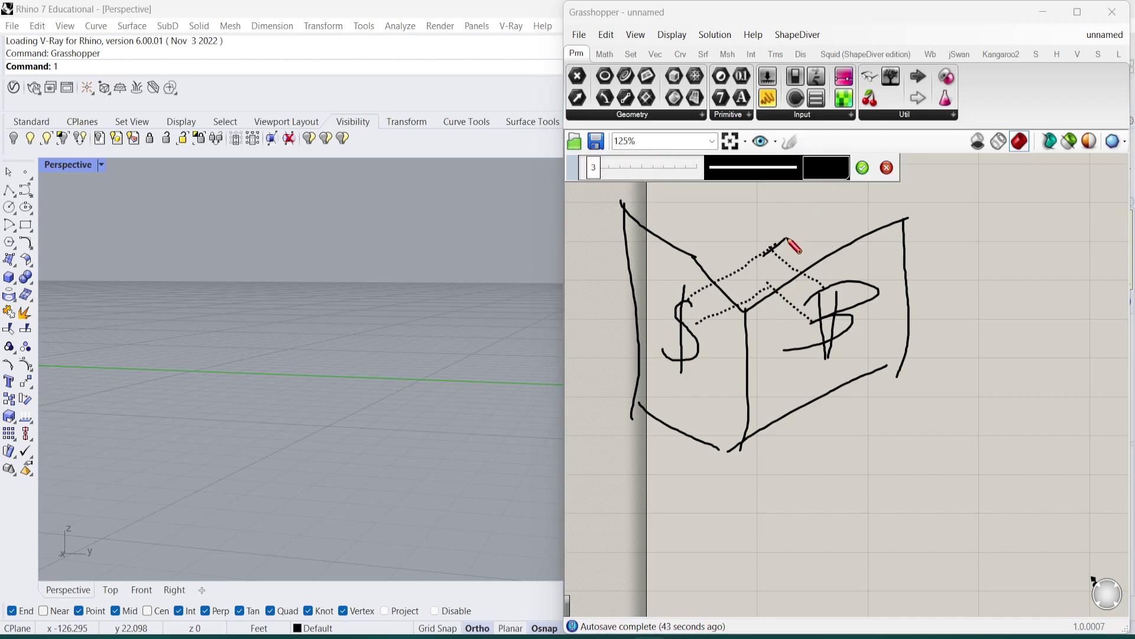
click(833, 170)
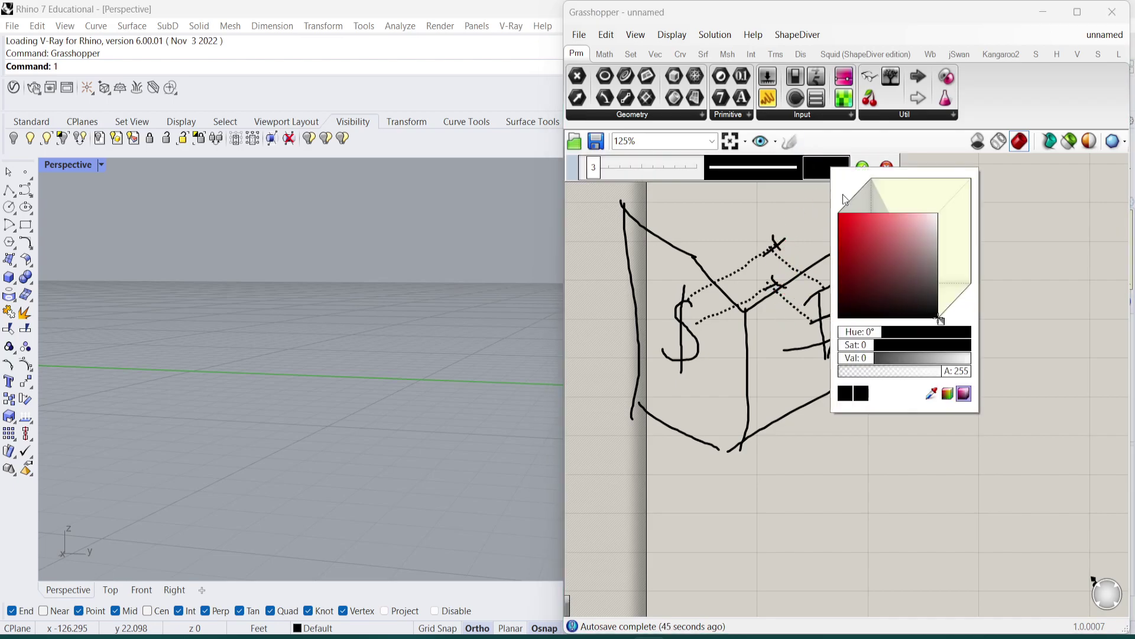
click(840, 211)
click(805, 205)
click(862, 168)
right_drag(928, 372, 886, 313)
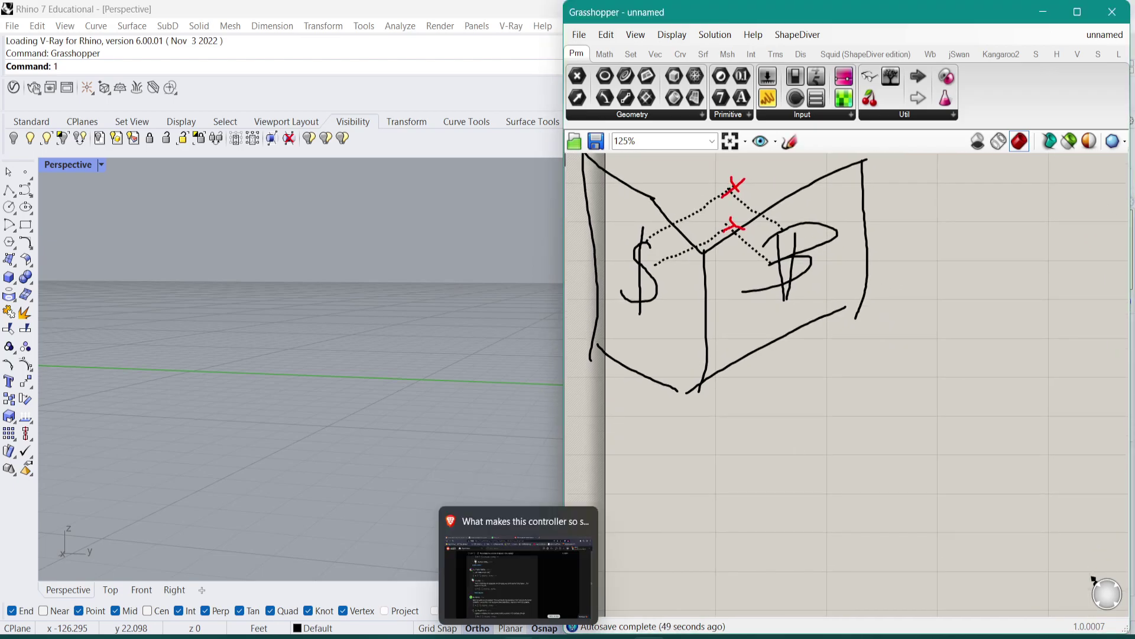
Step: Open the Brave browser and move its window out of the way of Rhino and Grasshopper
key(super)
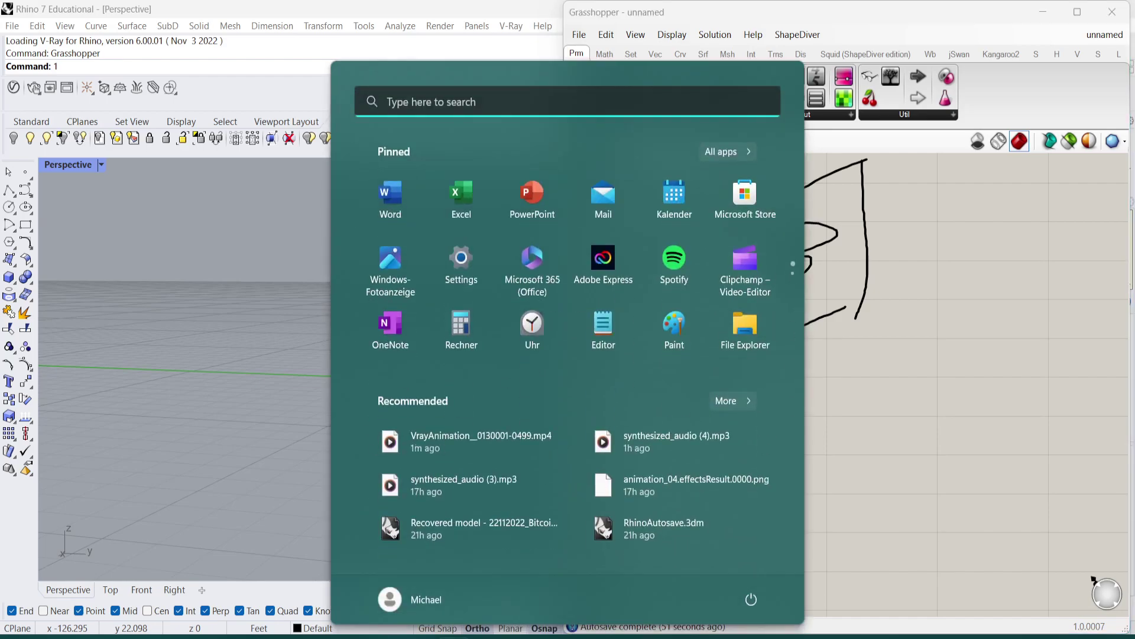
text(brave)
click(432, 232)
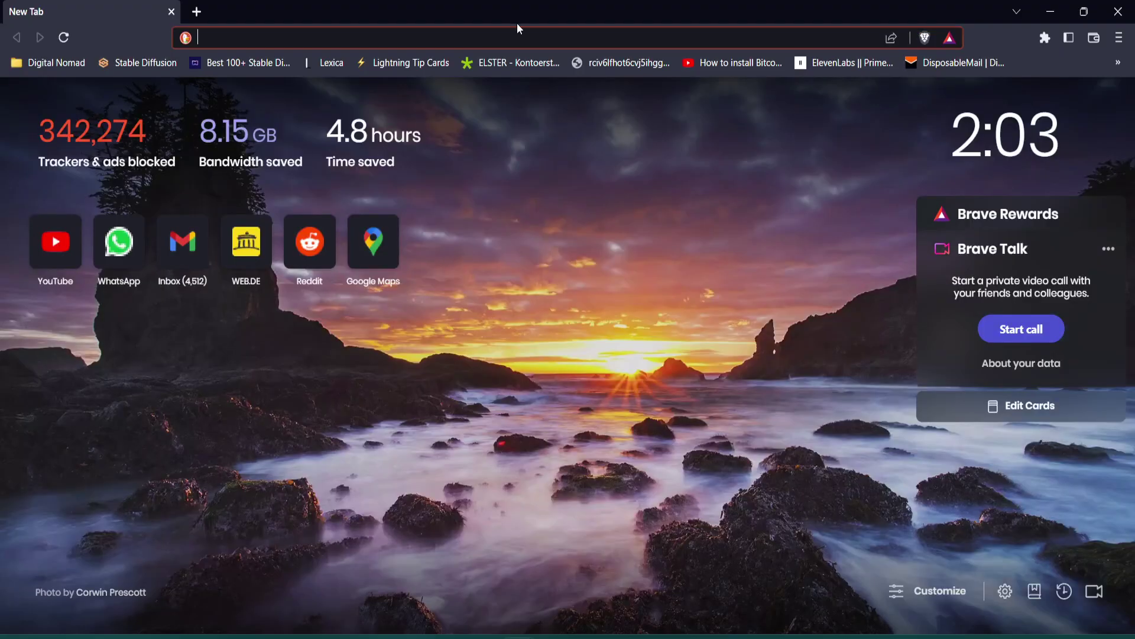
drag(393, 5, 1126, 388)
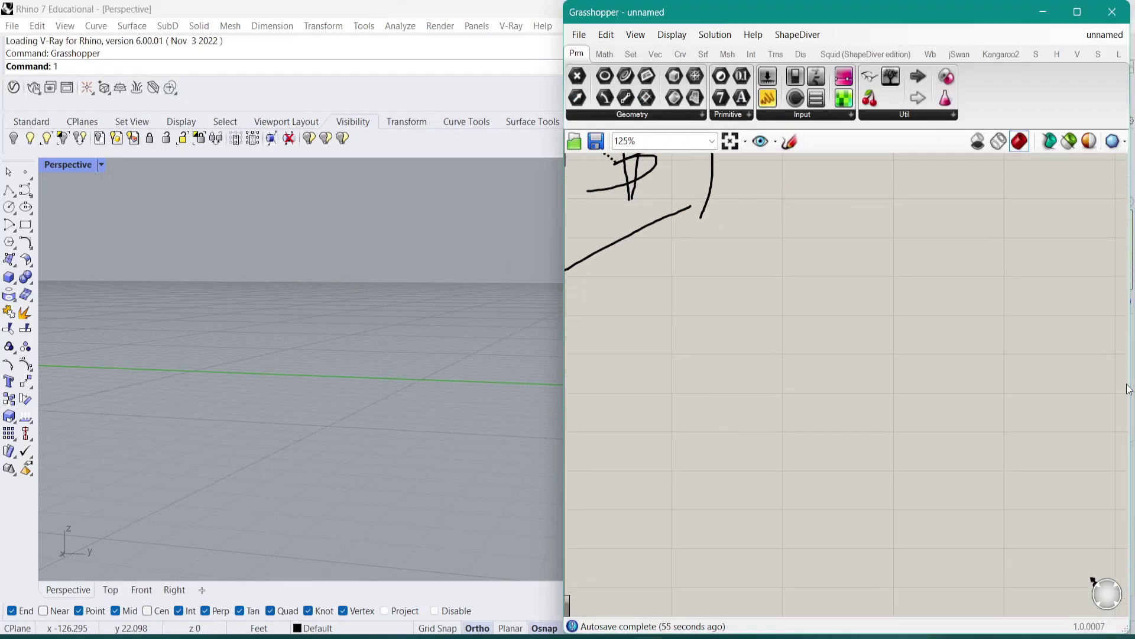
right_drag(649, 324, 855, 375)
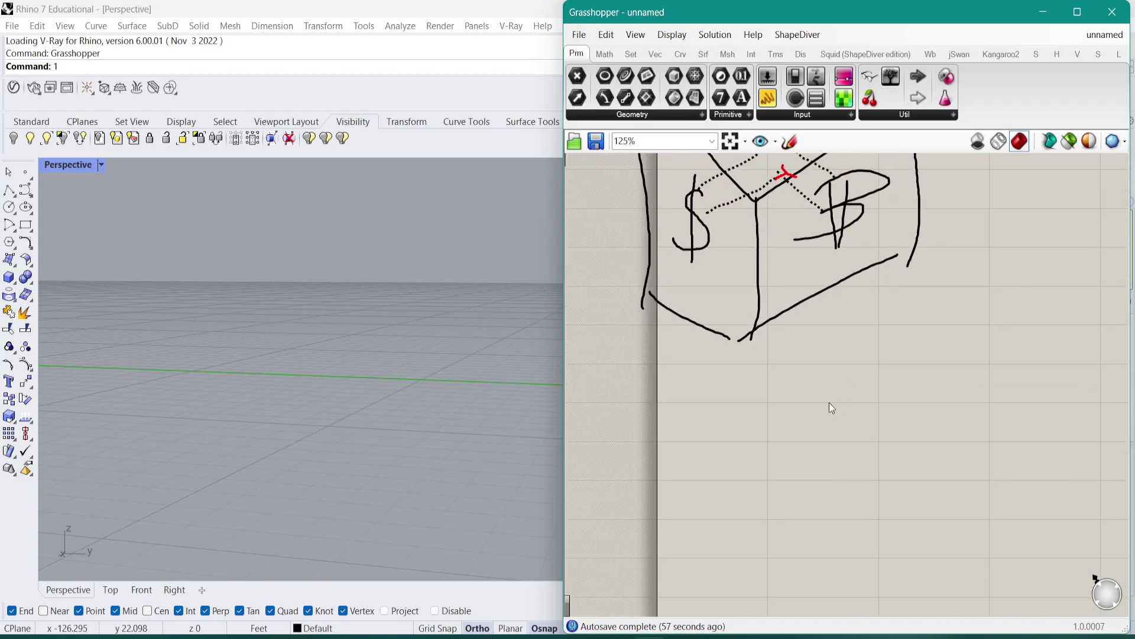
right_drag(798, 325, 789, 257)
scroll(789, 358, down, 1)
right_drag(412, 378, 429, 421)
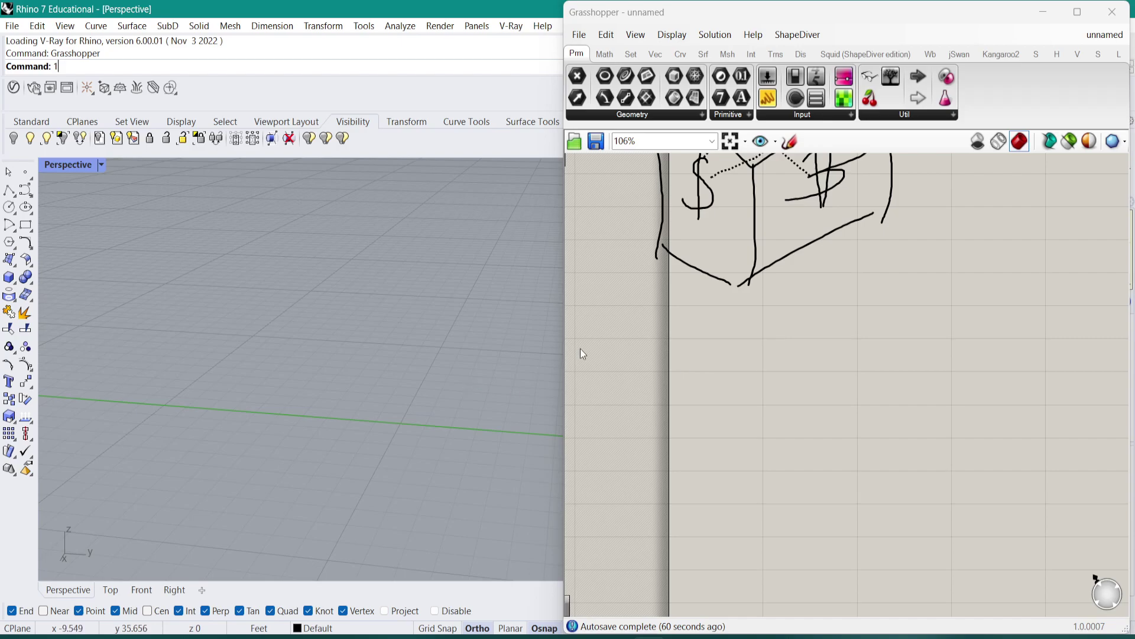
double_click(795, 397)
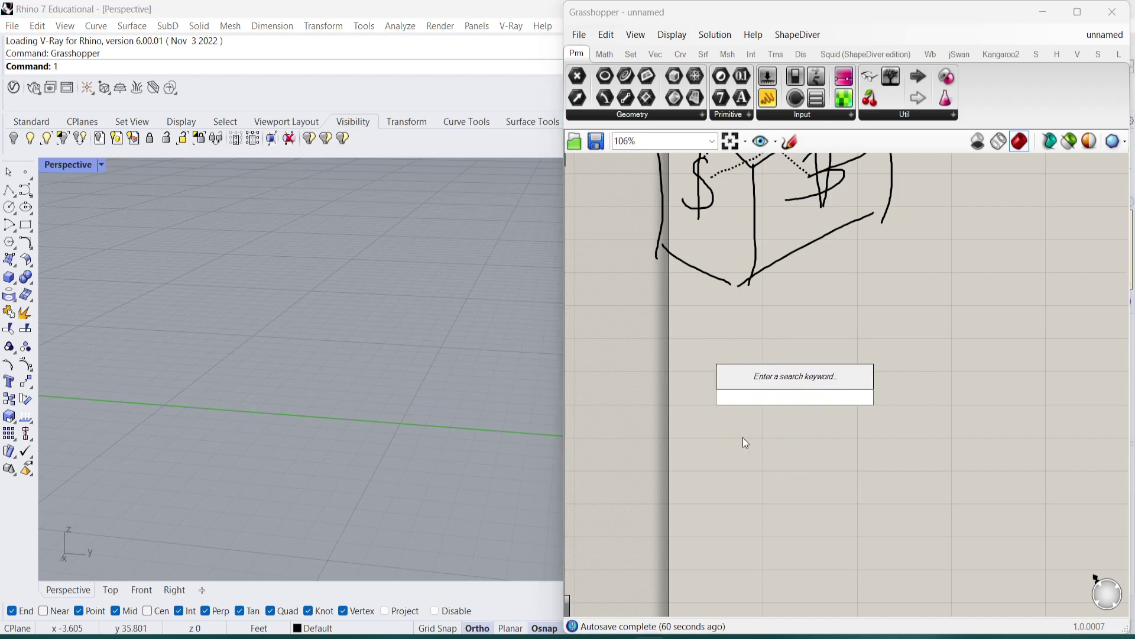
text(text)
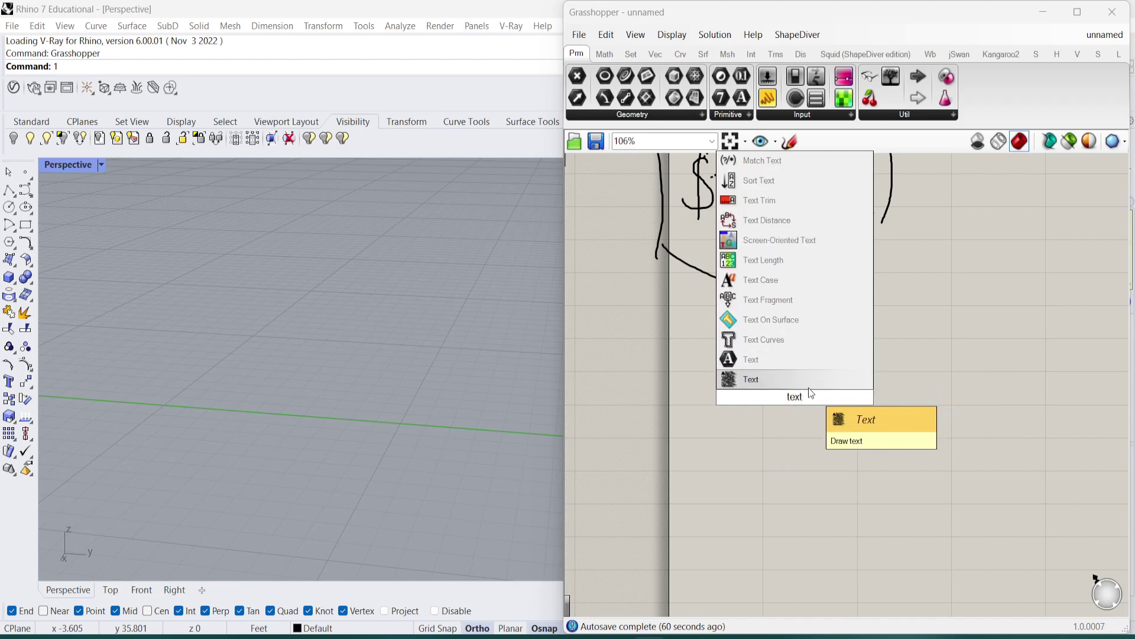
Step: Create a "$" text object in Rhino as curves, 10 ft high in Yu Gothic UI, placed at 0,0,0
click(363, 350)
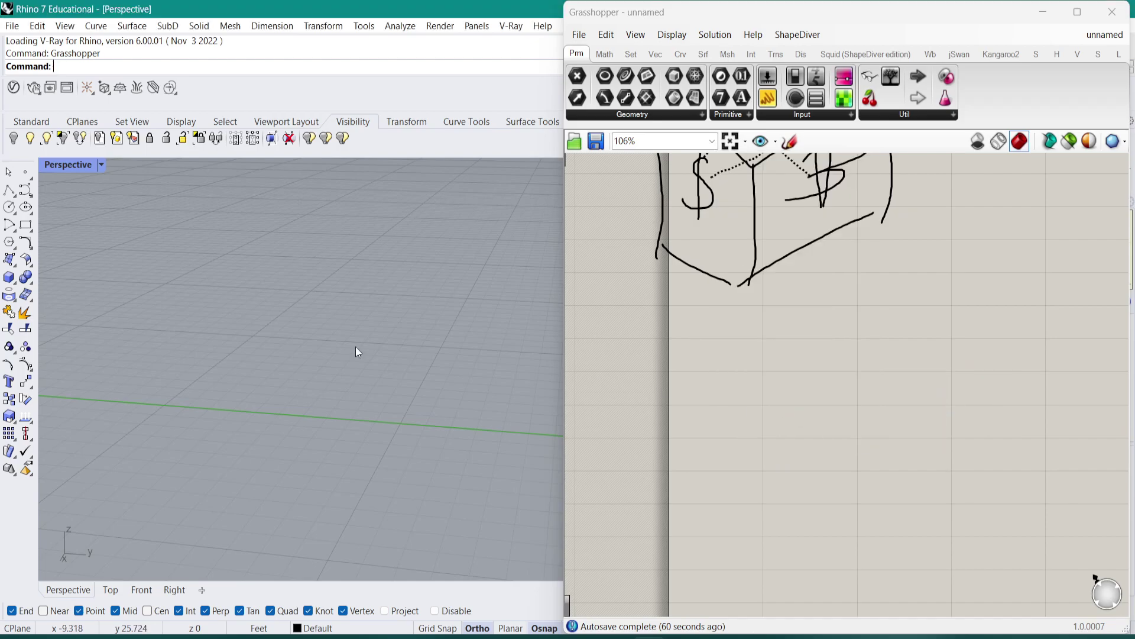
text(TextO)
key(Return)
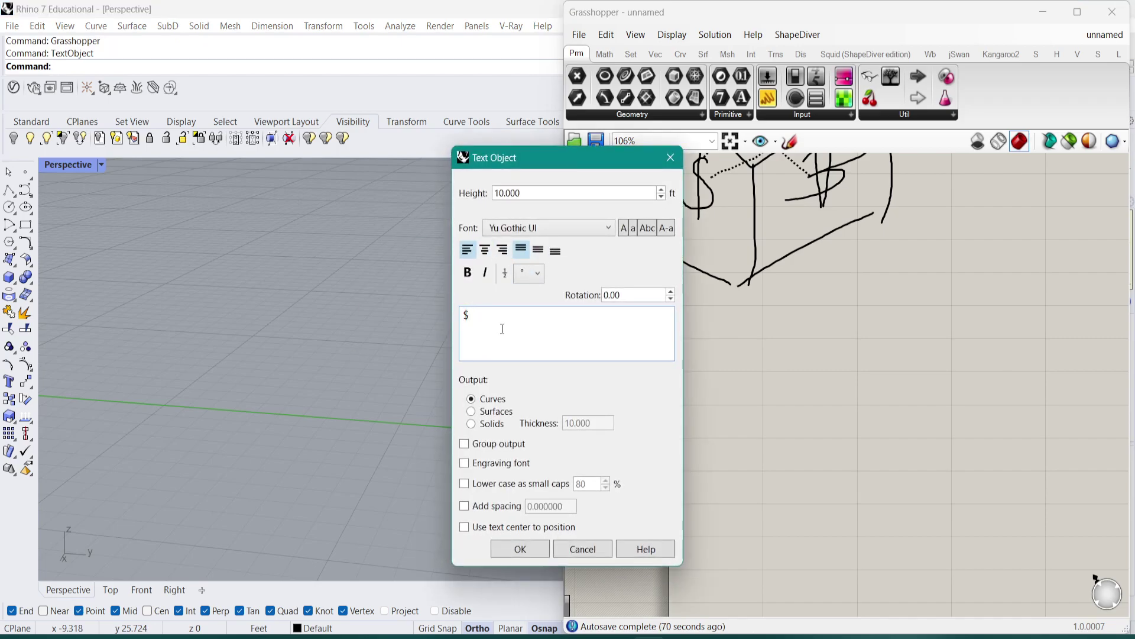
click(520, 549)
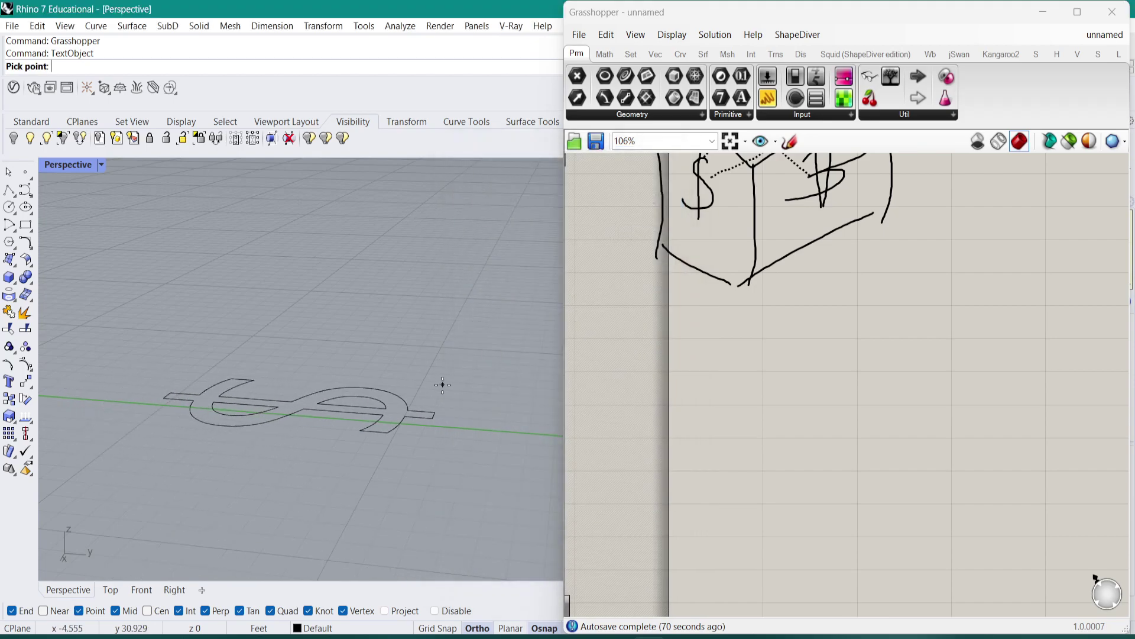
text(0,0,0)
key(Return)
Step: Select all curves of the dollar sign and copy them to the clipboard
scroll(432, 348, down, 5)
scroll(382, 329, up, 5)
right_drag(382, 342, 358, 373)
scroll(378, 323, up, 5)
scroll(358, 374, up, 3)
click(346, 380)
drag(475, 218, 217, 432)
key(ctrl+c)
key(ctrl+c)
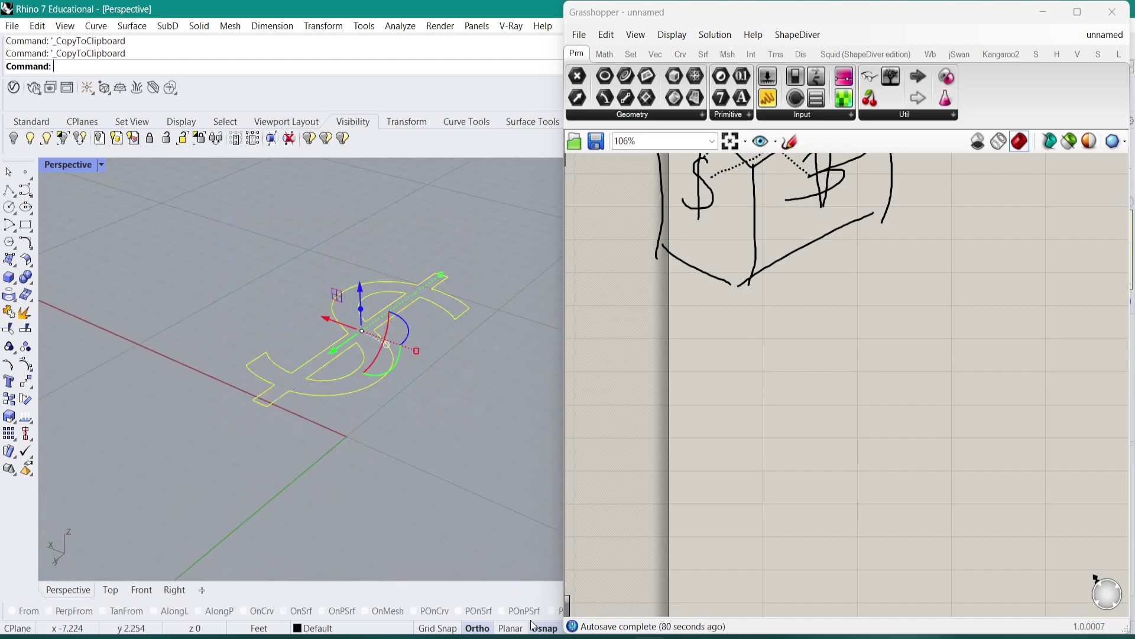
Step: Switch to the Brave browser, search the web for "bitcoin symbol", and maximize the browser window
mouse_move(520, 638)
click(592, 590)
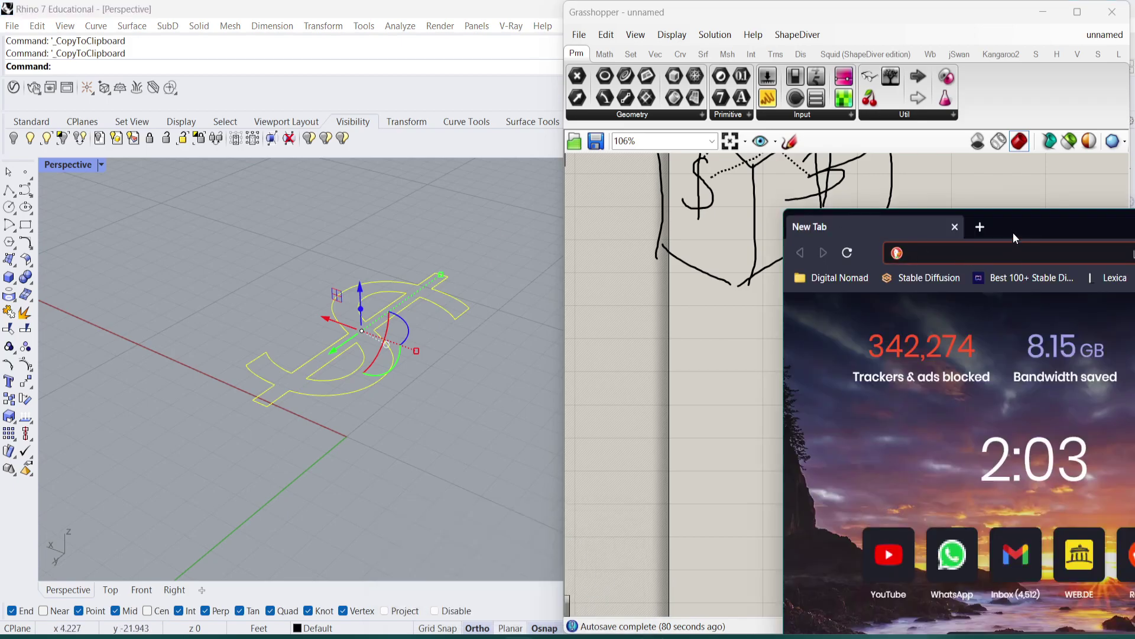
drag(1013, 235, 924, 205)
text(bitcoin s)
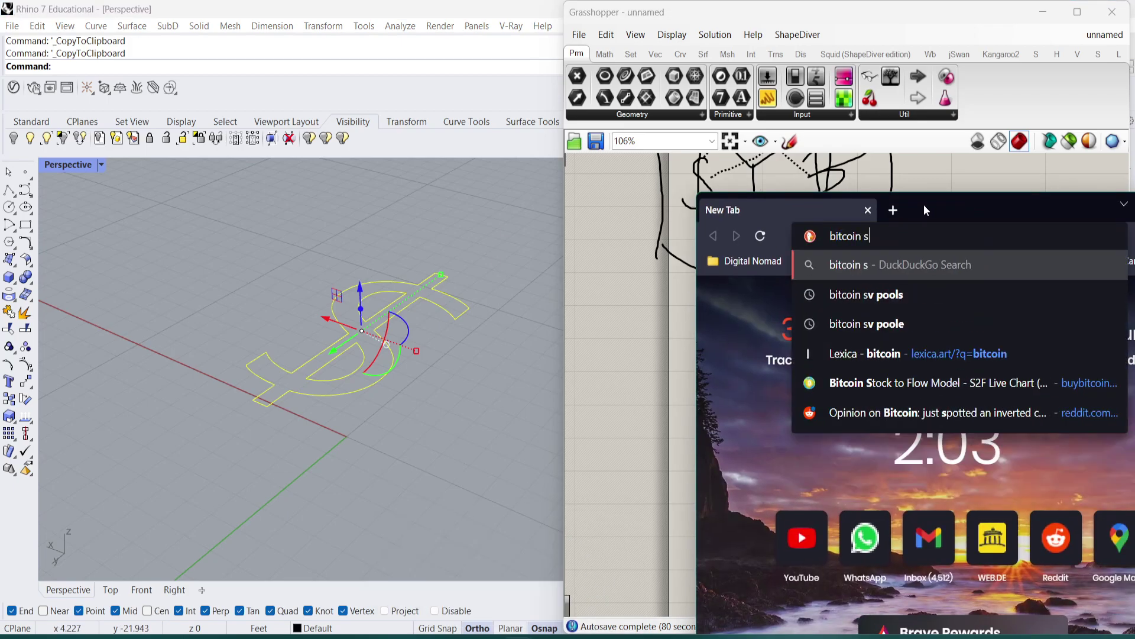
text(ymbol)
key(Return)
double_click(924, 204)
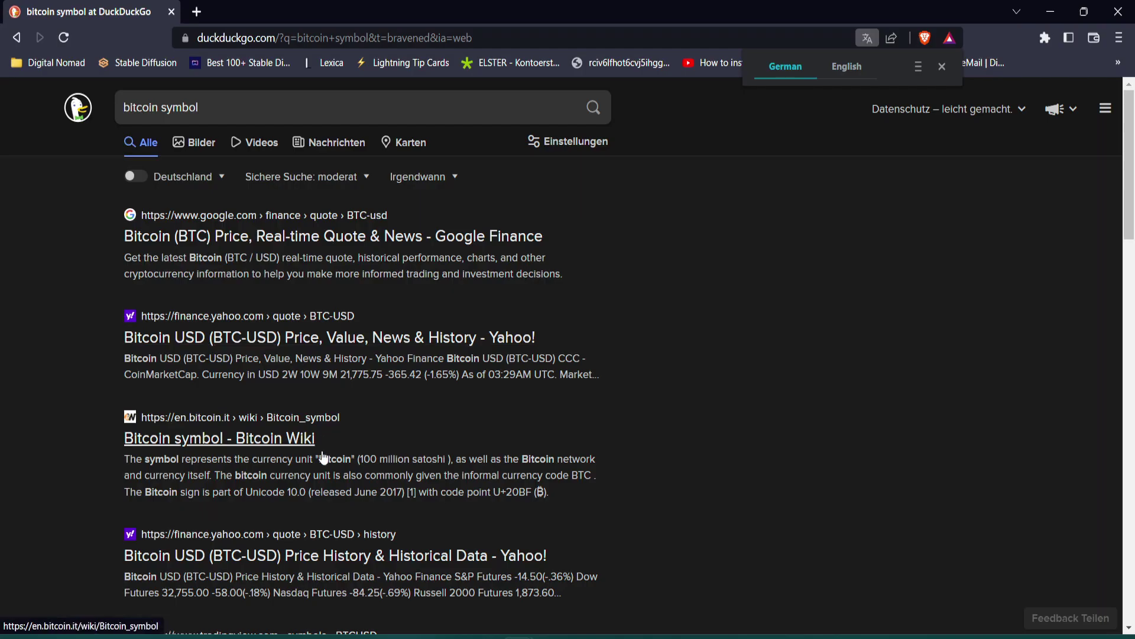
Step: Copy the ₿ character from the Bitcoin Wiki's "Bitcoin symbol" page and return to Rhino
click(288, 453)
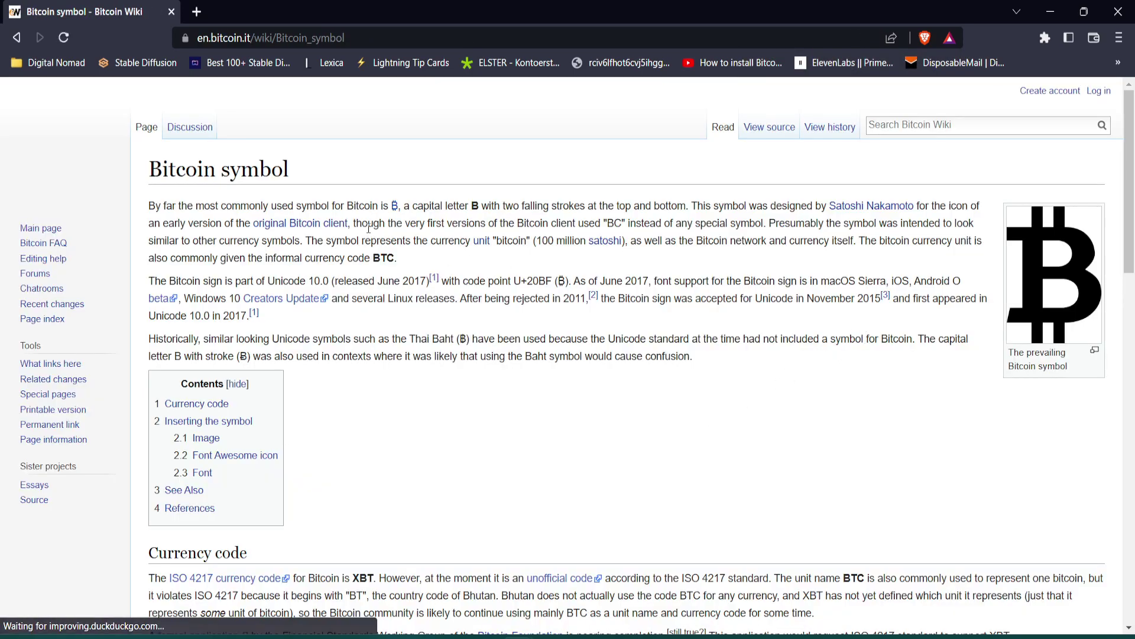
double_click(393, 205)
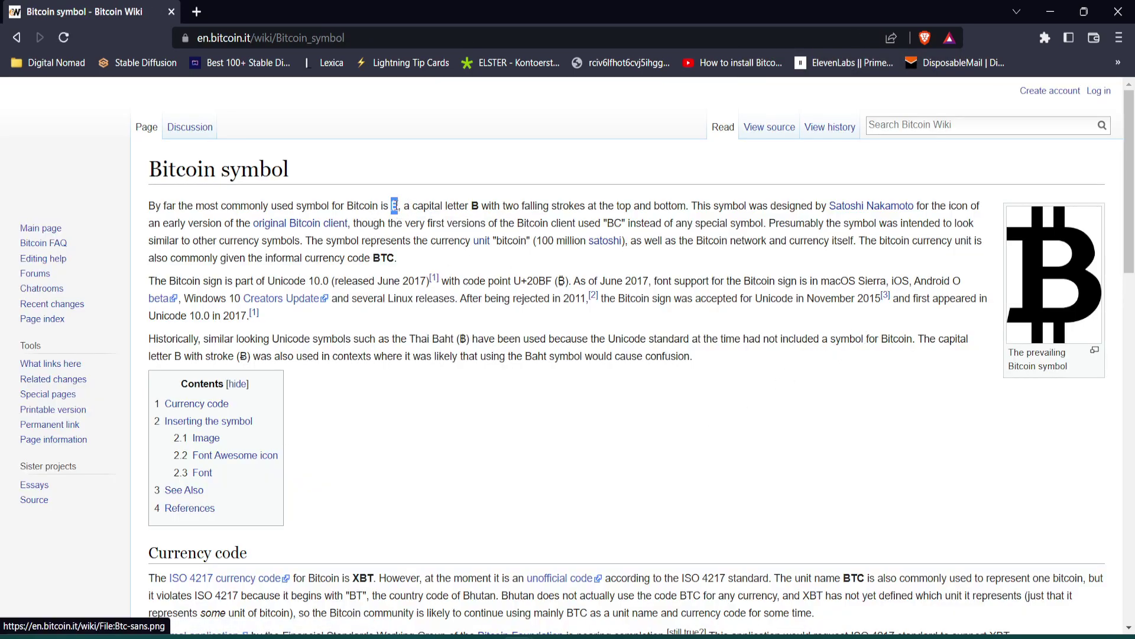
click(1050, 11)
Step: Select all curves of the dollar sign and group them
click(409, 420)
click(442, 307)
drag(474, 243, 177, 451)
text(Group)
key(Return)
click(177, 452)
text(Text)
key(Return)
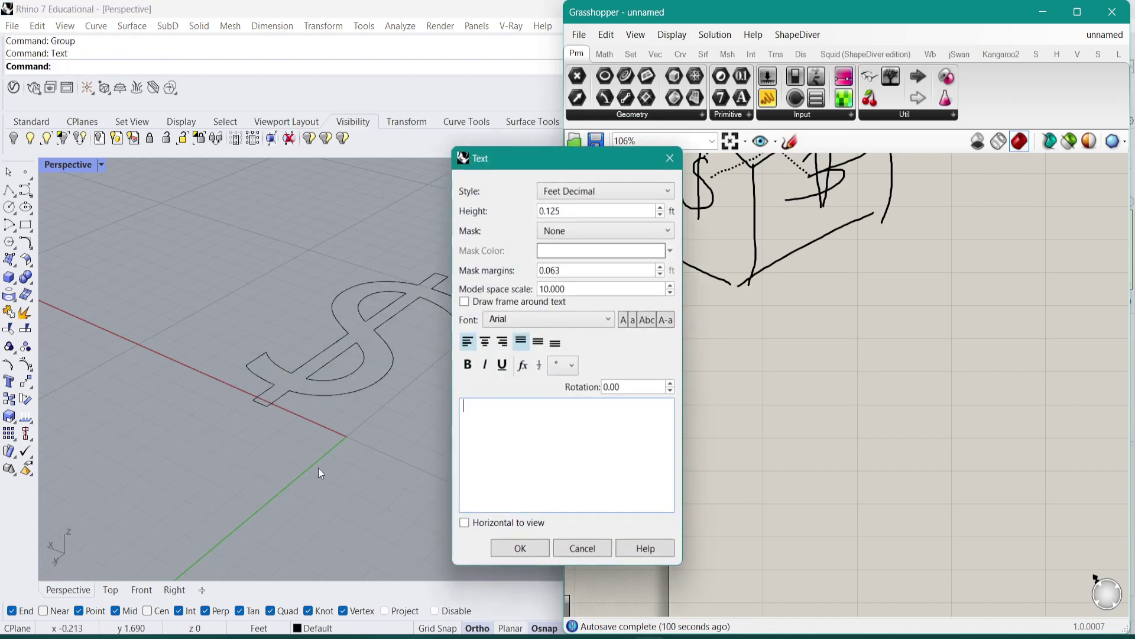
key(Escape)
Step: Create a "₿" text object as curves, 10 ft high in Arial, placed at 0,0,0
text(TextPro)
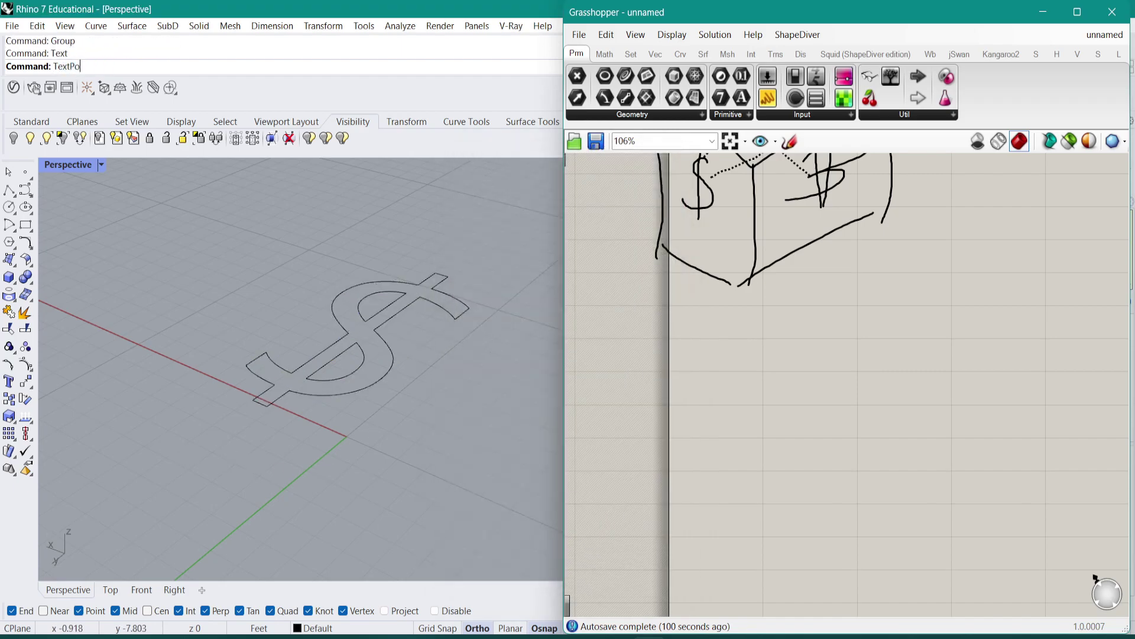
key(BackSpace)
key(BackSpace)
text(Pa)
key(BackSpace)
key(BackSpace)
text(P)
key(BackSpace)
text(O)
key(Return)
text(฿)
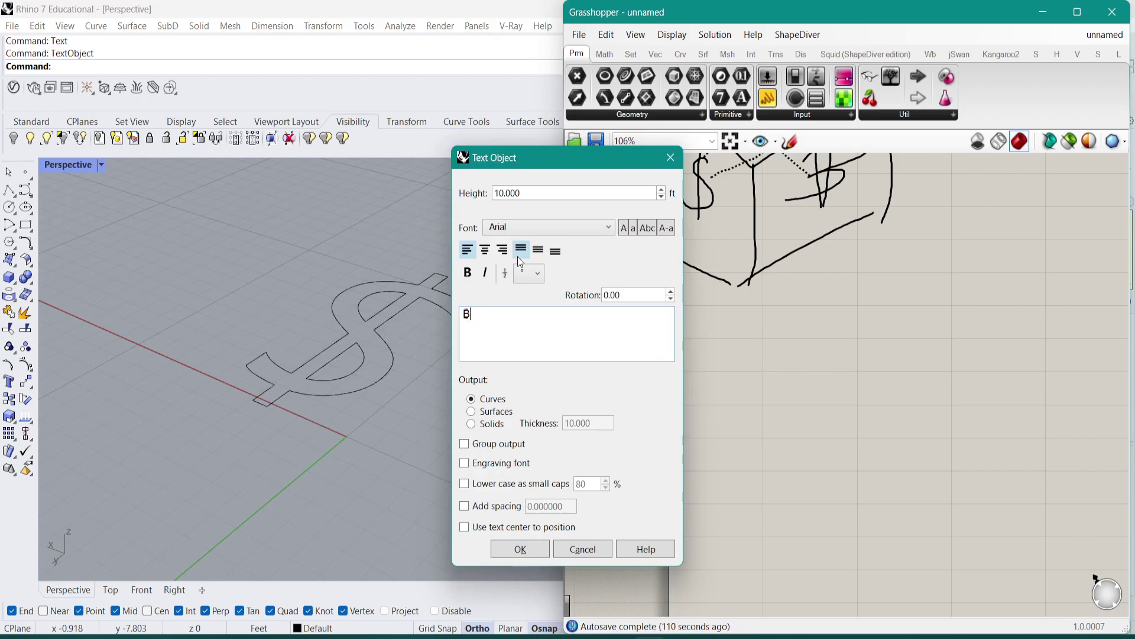
click(520, 548)
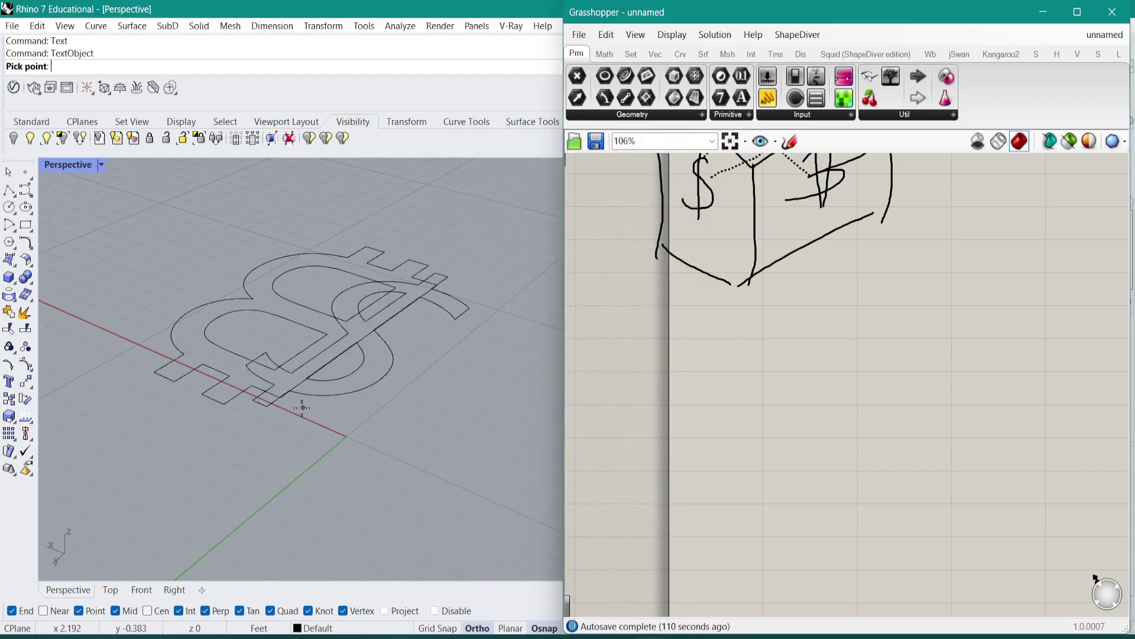
right_drag(319, 407, 253, 470)
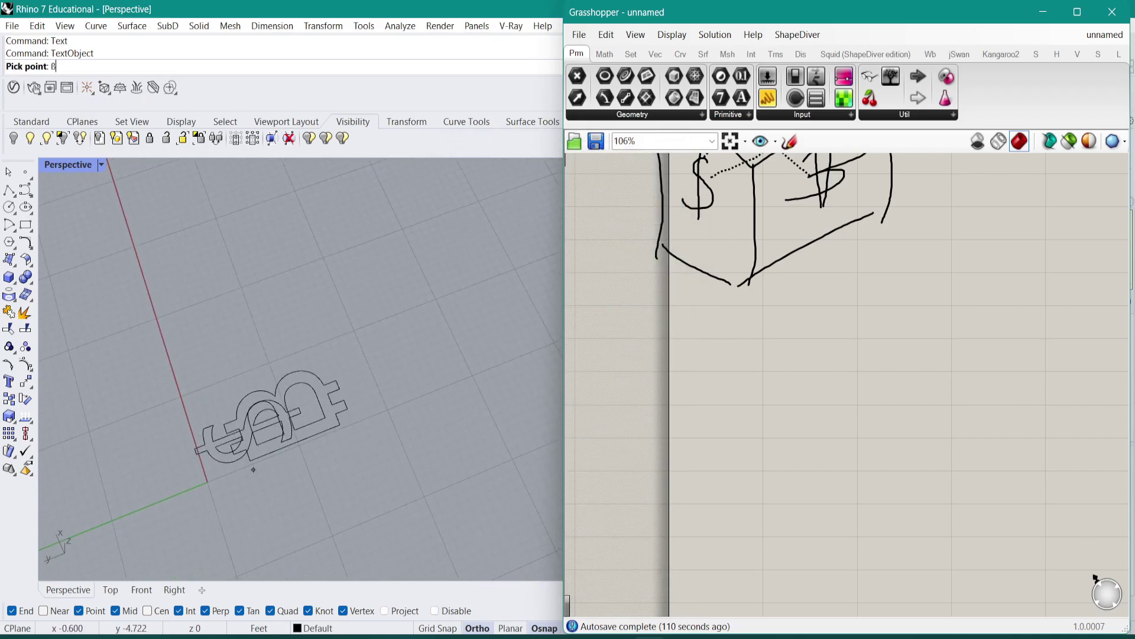
text(0)
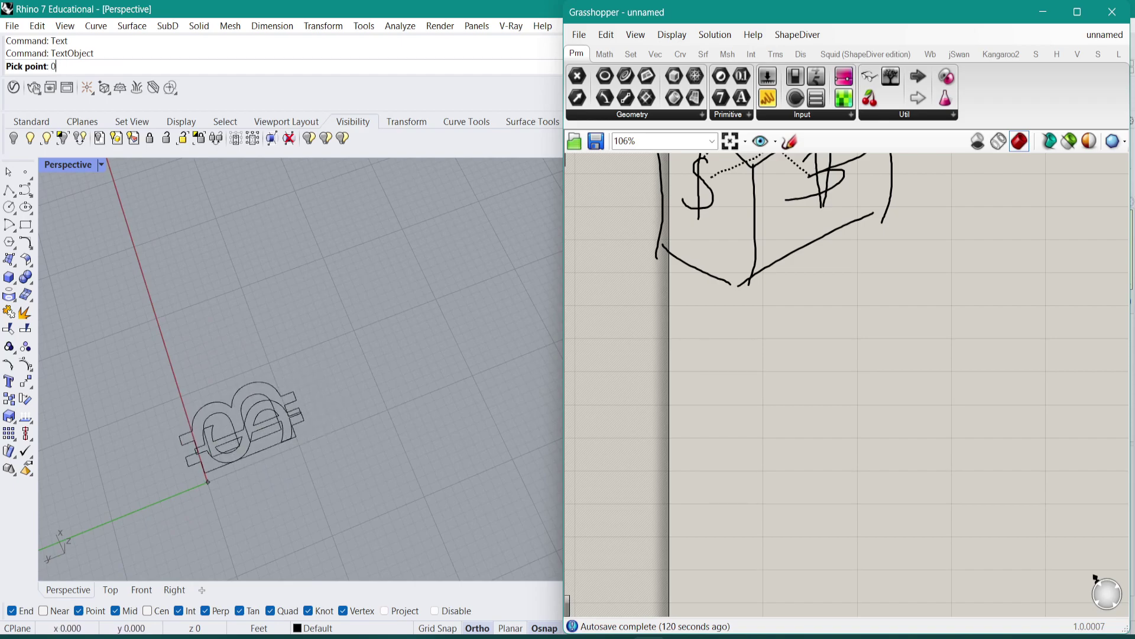
text(,0,0)
key(Return)
Step: Select only the curves of the Bitcoin sign, leaving out the dollar sign, and group them
right_drag(253, 470, 863, 371)
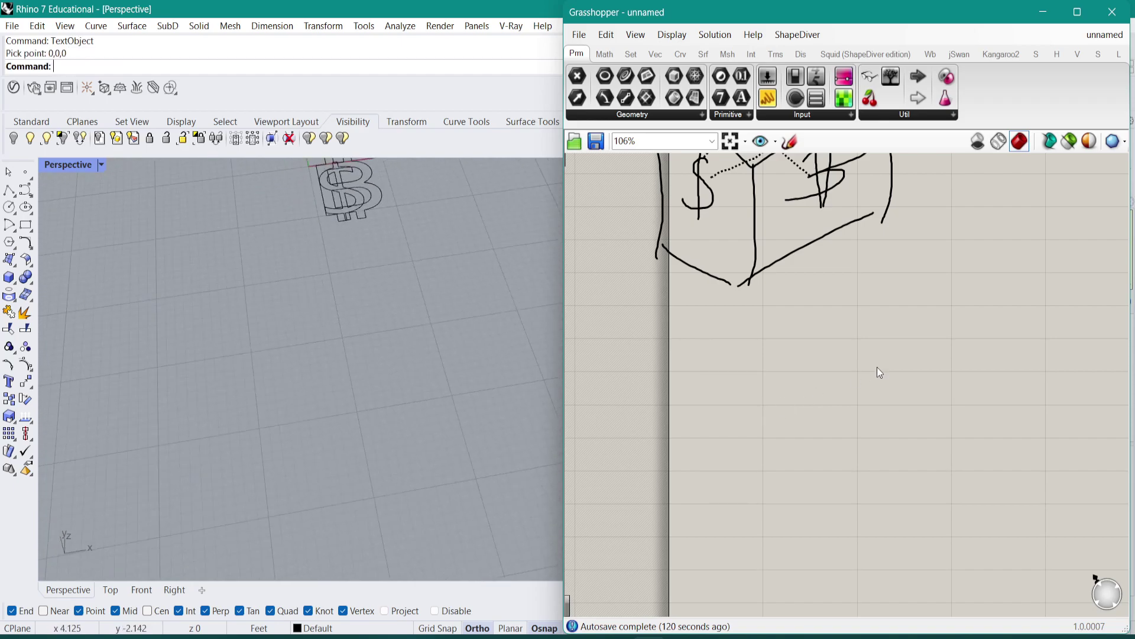
right_drag(445, 265, 431, 369)
right_drag(365, 292, 413, 337)
drag(411, 333, 168, 206)
scroll(230, 238, up, 6)
ctrl+click(333, 419)
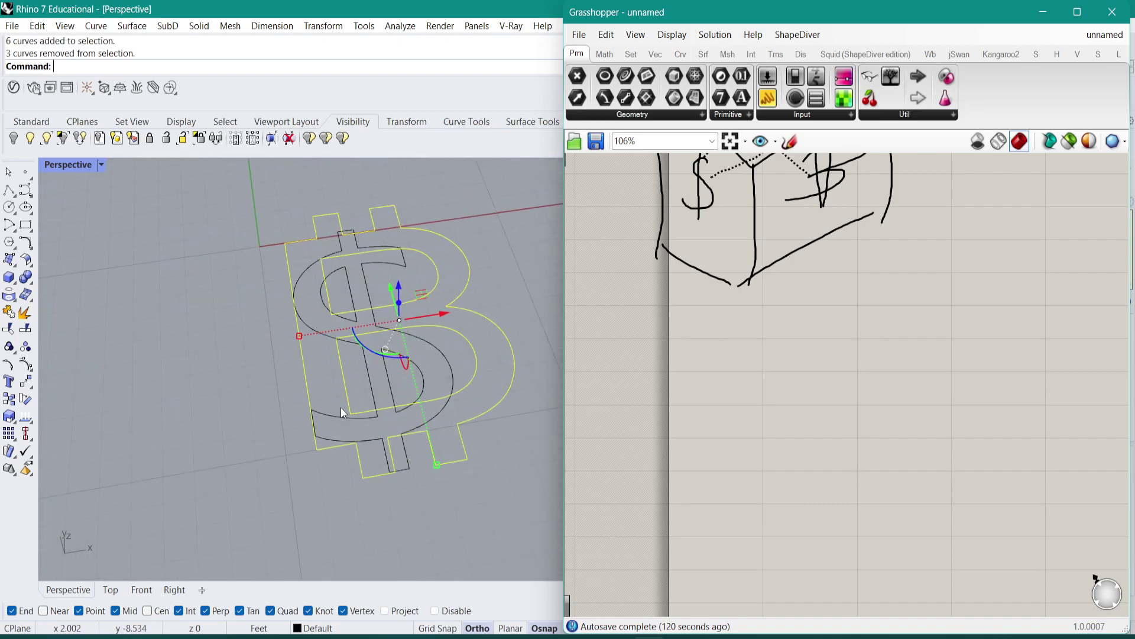
text(Group)
key(Return)
key(Escape)
Step: Rotate the dollar sign group upright from the ground plane
scroll(350, 392, down, 1)
click(357, 385)
right_drag(357, 385, 424, 368)
scroll(430, 383, down, 2)
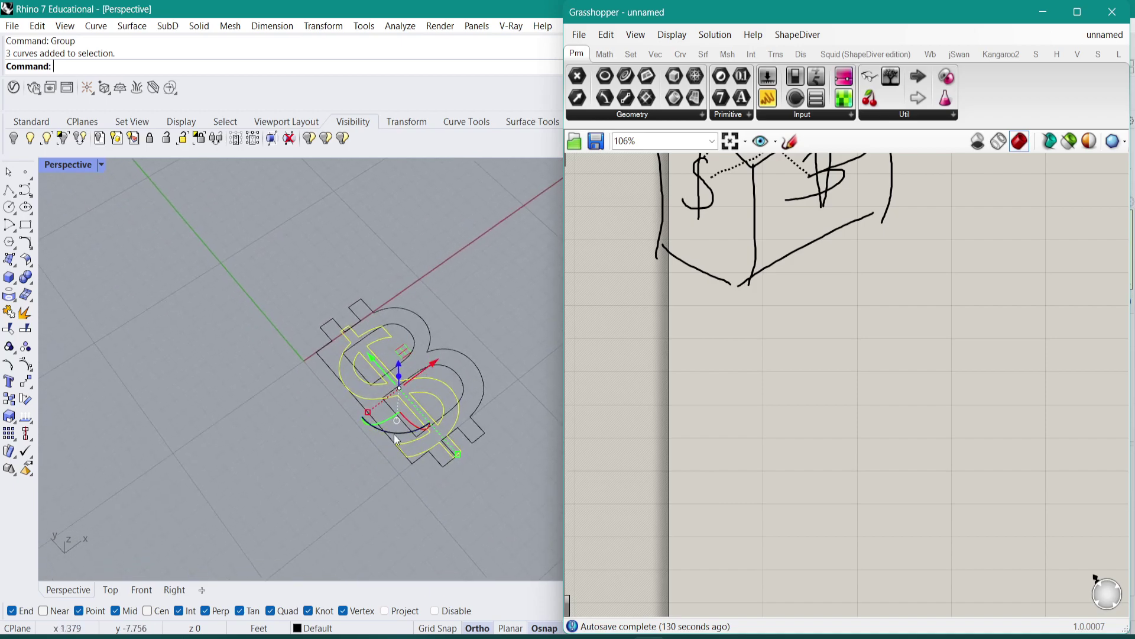
right_drag(395, 434, 453, 388)
right_drag(403, 450, 424, 467)
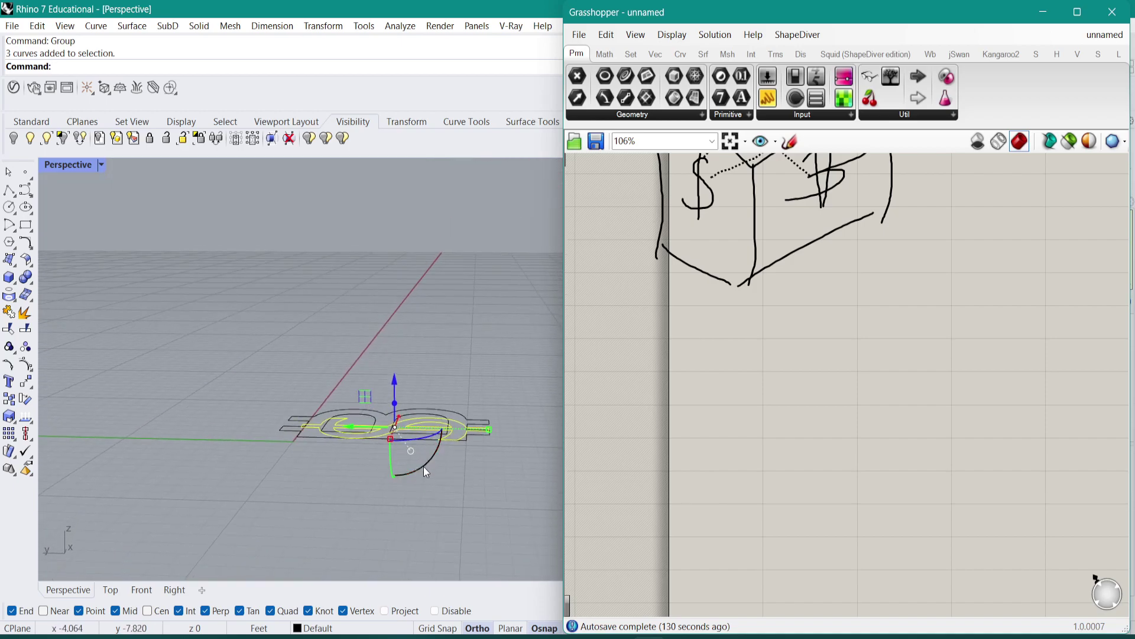
mouse_move(751, 356)
right_down()
mouse_move(763, 372)
mouse_move(754, 487)
right_up()
drag(431, 460, 368, 482)
Step: Rotate the Bitcoin sign upright and turn it so it stands perpendicular to the dollar sign
right_drag(378, 432, 461, 459)
click(457, 446)
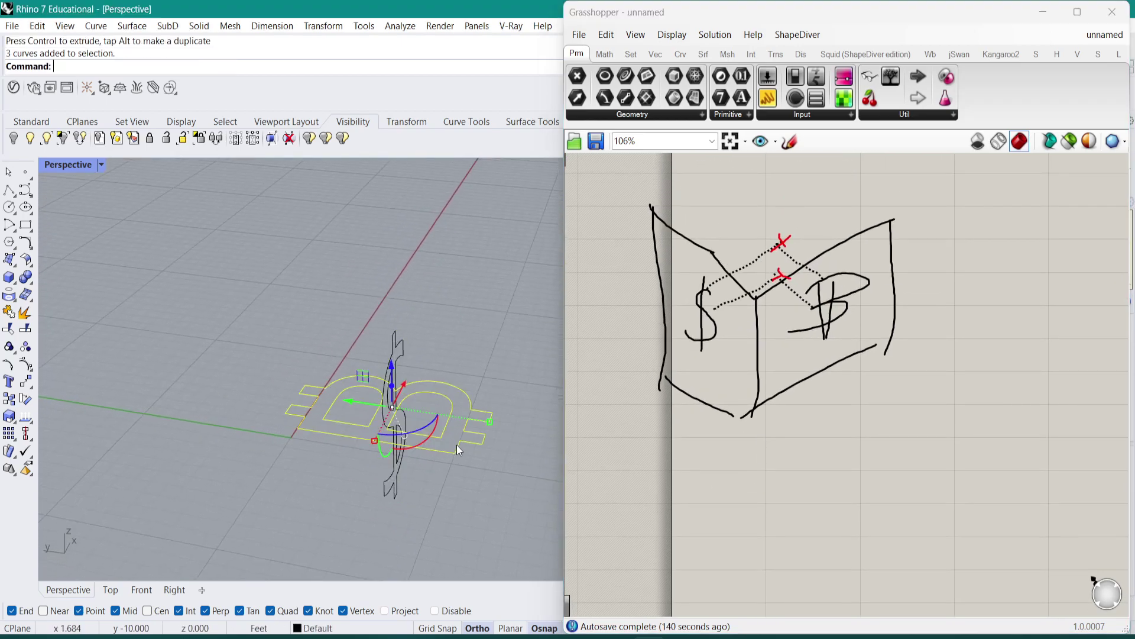
right_drag(384, 453, 432, 385)
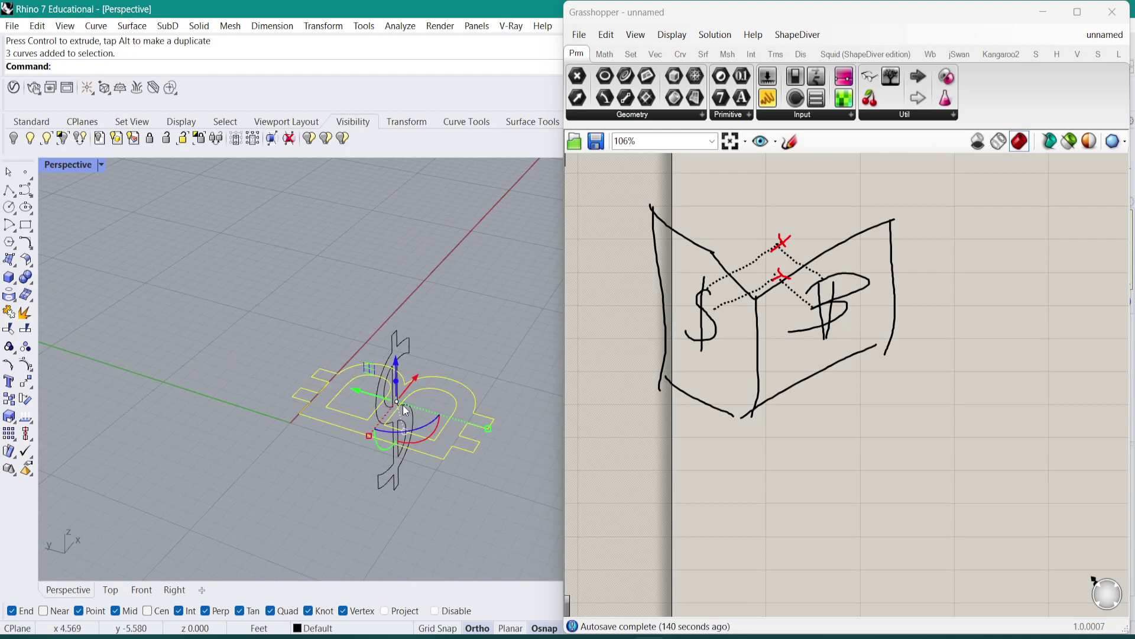
right_drag(414, 440, 434, 412)
drag(435, 421, 371, 478)
right_drag(371, 477, 376, 447)
drag(355, 395, 384, 330)
Step: Move the Bitcoin sign and the dollar sign apart from each other along the X axis
shift+right_drag(385, 374, 441, 382)
drag(471, 395, 310, 441)
click(452, 387)
right_drag(456, 387, 426, 448)
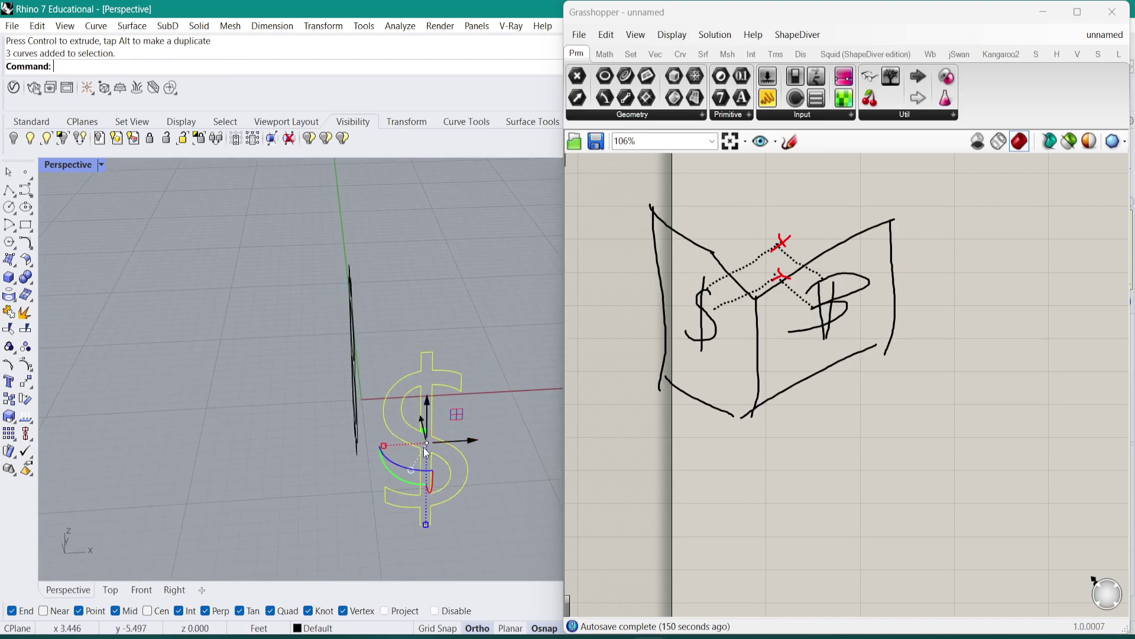
drag(452, 421, 491, 363)
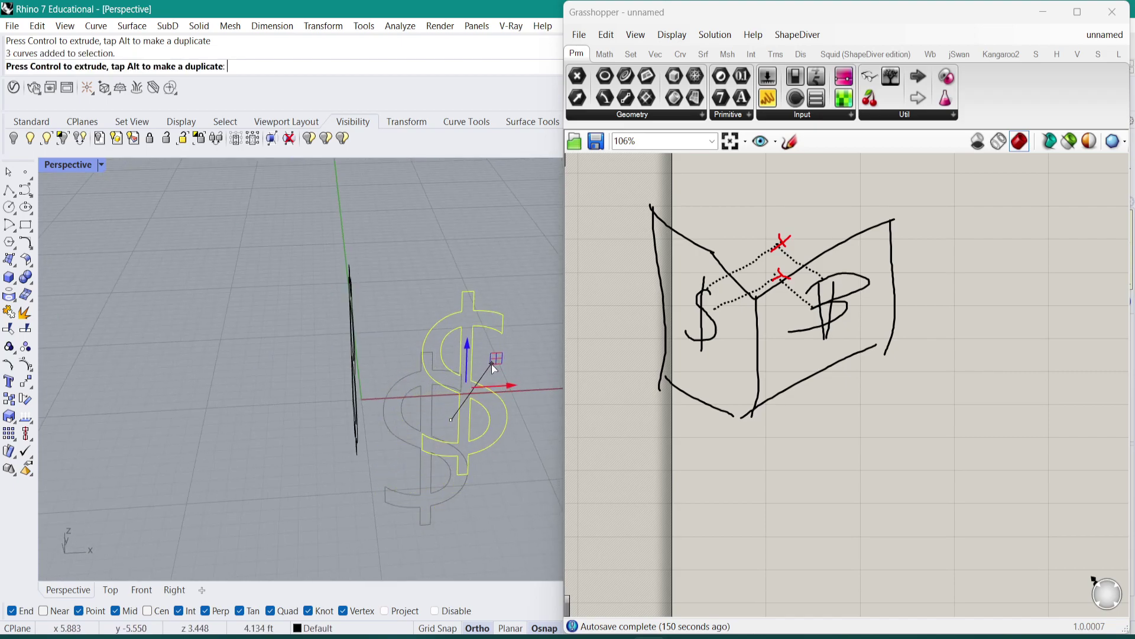
key(ctrl+z)
drag(468, 439, 509, 438)
click(401, 474)
Step: Stretch the dollar sign slightly in height to match the Bitcoin sign
right_drag(400, 474, 340, 385)
scroll(287, 322, up, 4)
scroll(340, 384, down, 5)
drag(444, 271, 356, 385)
right_drag(332, 451, 355, 437)
drag(374, 442, 377, 456)
click(387, 467)
right_drag(386, 466, 408, 477)
scroll(380, 438, up, 6)
scroll(423, 476, down, 4)
right_drag(268, 423, 331, 402)
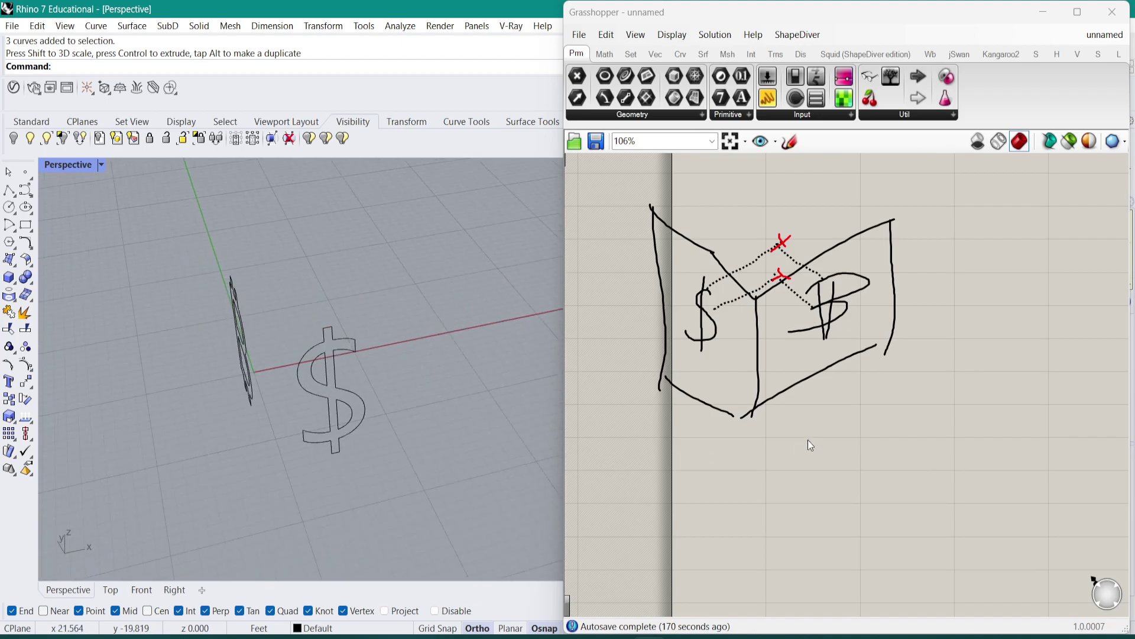
Step: Add a Geometry component in Grasshopper and reference the dollar sign's curves in it
scroll(806, 443, down, 2)
double_click(748, 446)
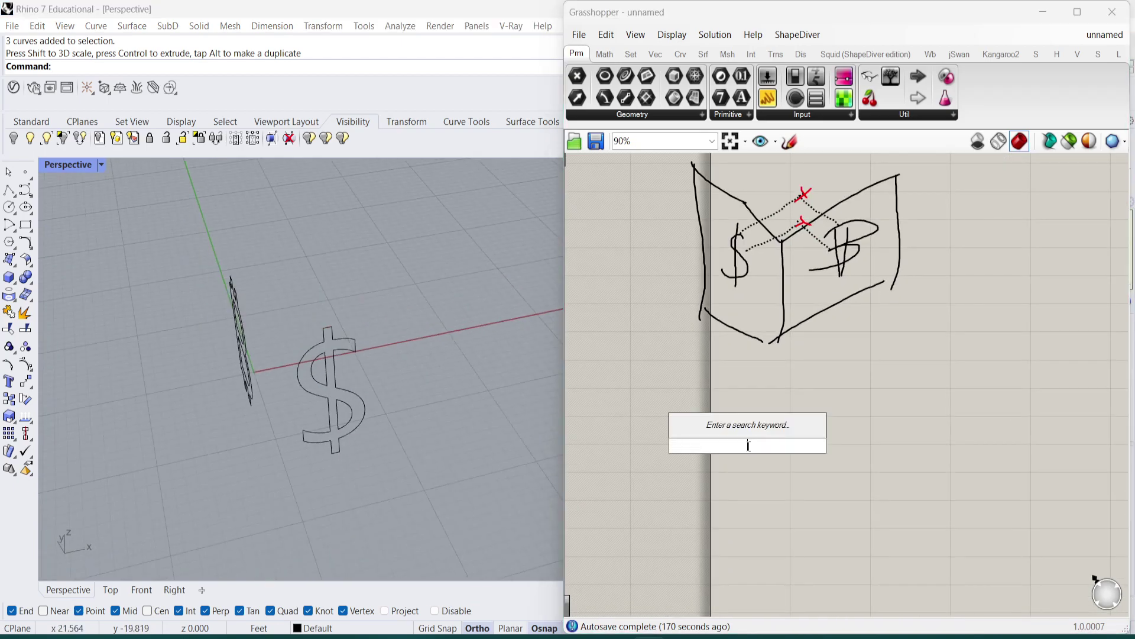
text(geom)
key(Return)
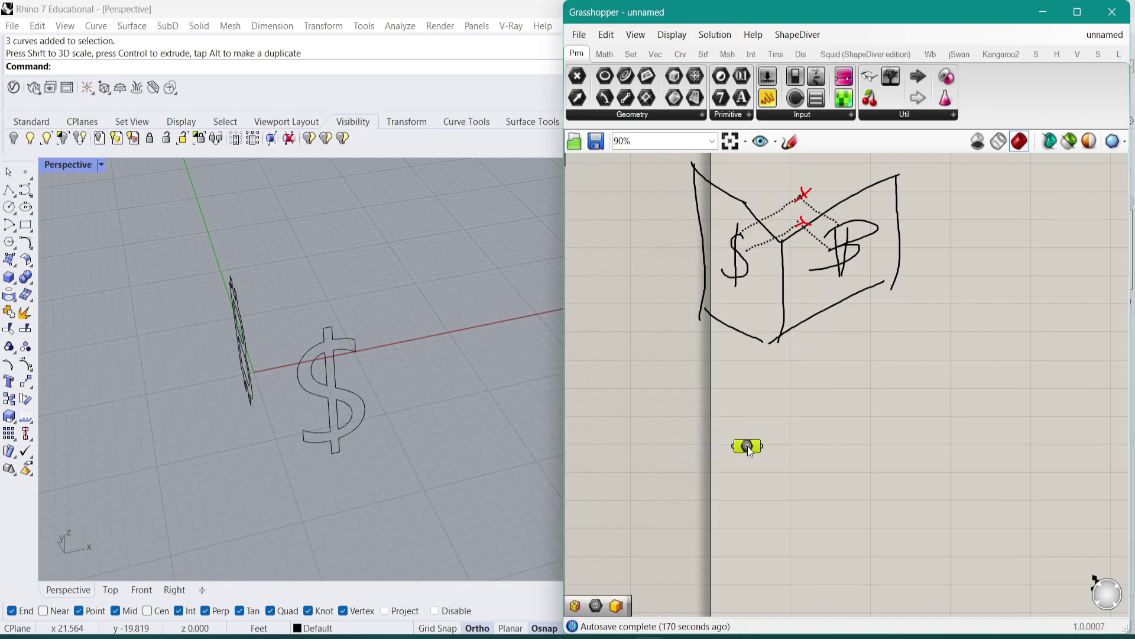
right_click(747, 446)
click(792, 536)
drag(431, 311, 310, 485)
key(Return)
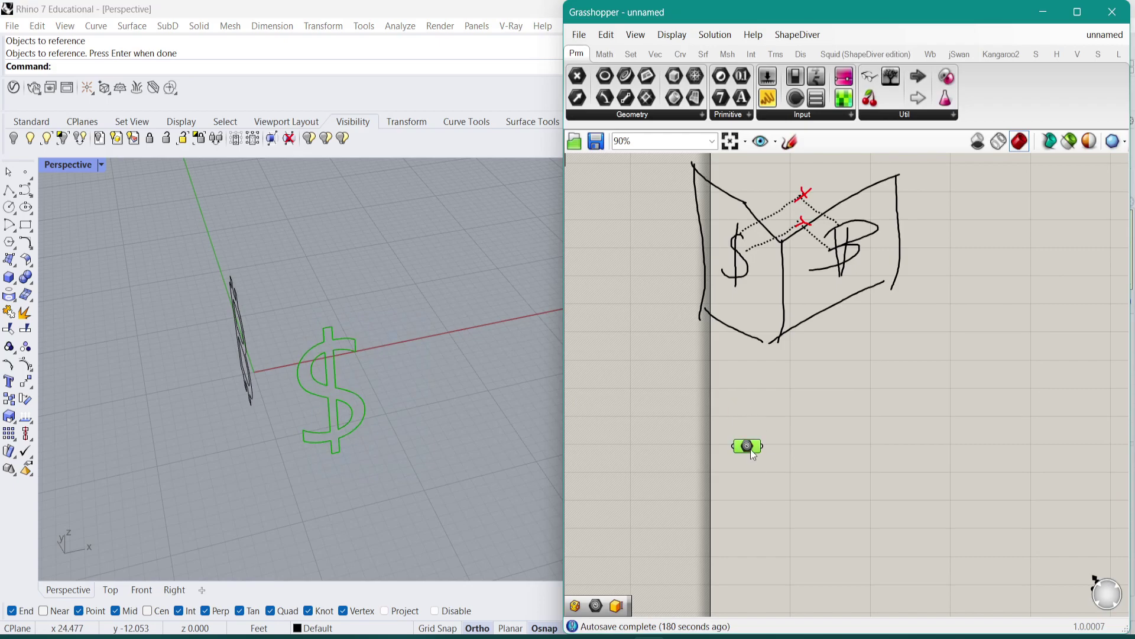
Step: Duplicate the Geometry component below the first and reference the Bitcoin sign's curves in the copy
alt+drag(748, 446, 746, 528)
right_drag(346, 396, 414, 350)
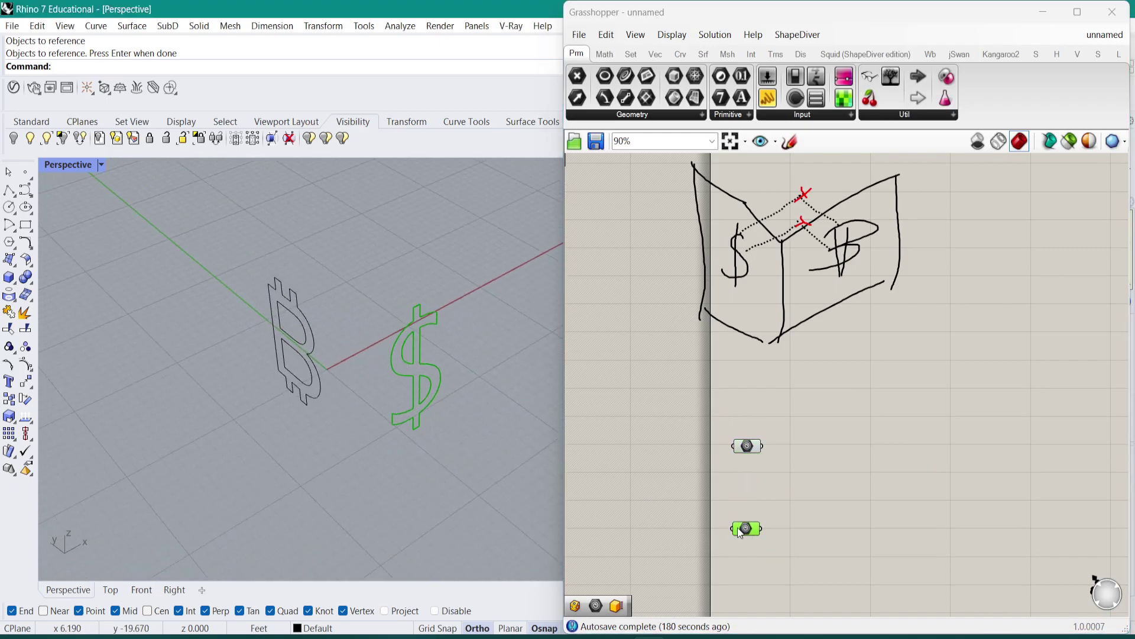
right_click(746, 528)
click(820, 535)
drag(286, 274, 153, 462)
key(Return)
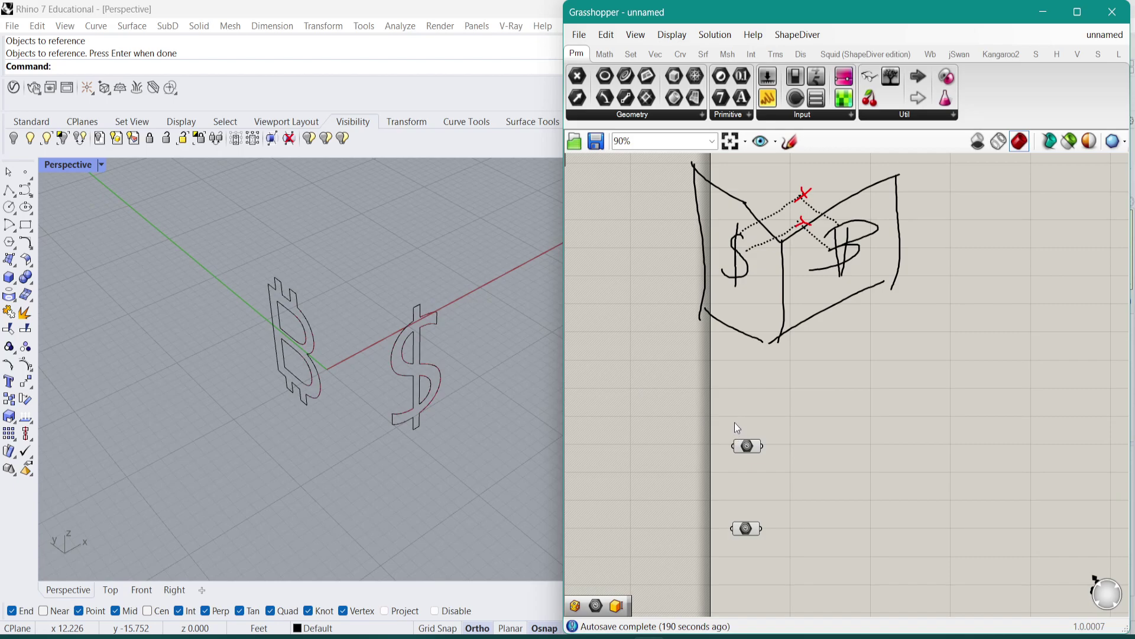
Step: Add a Bounding Box component to the canvas beside the two Geometry components
scroll(743, 440, up, 5)
click(755, 402)
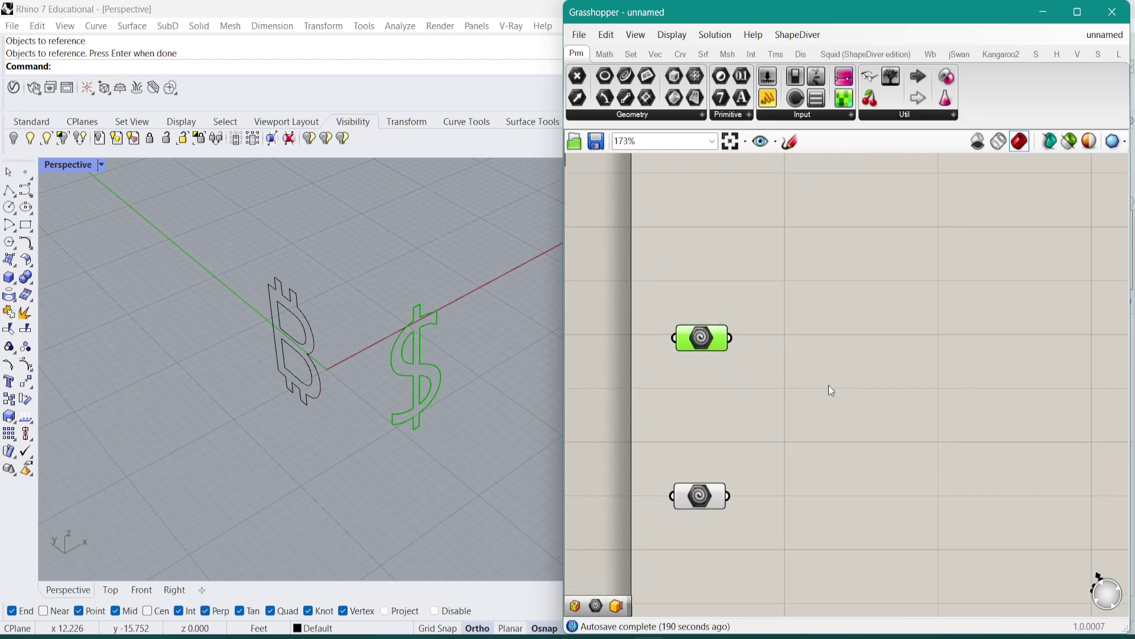
double_click(871, 384)
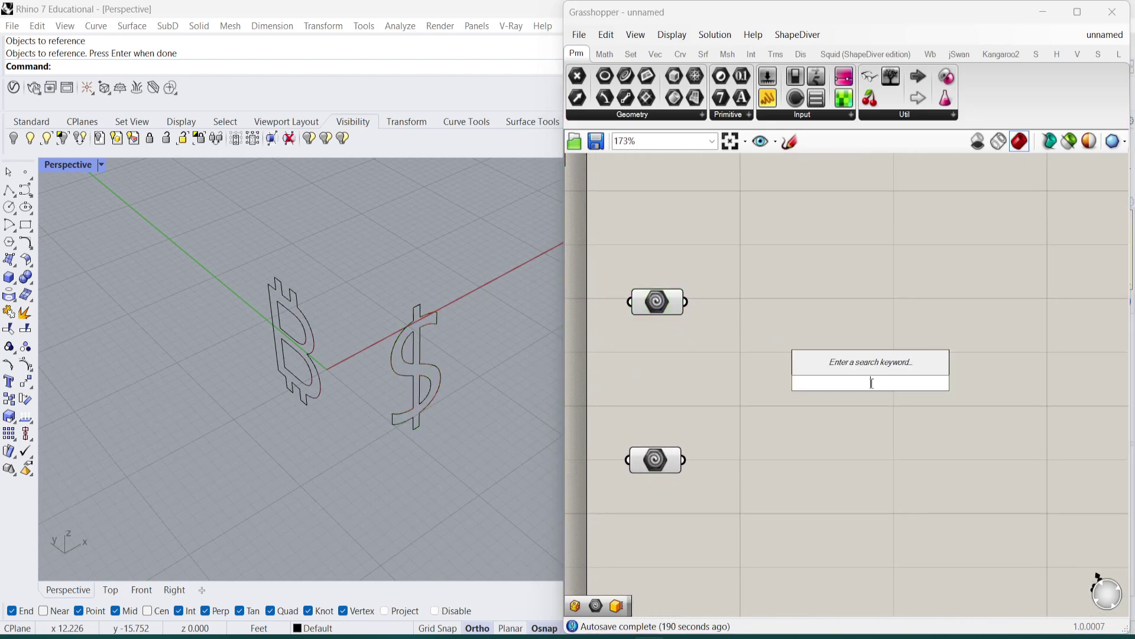
text(boundinx b)
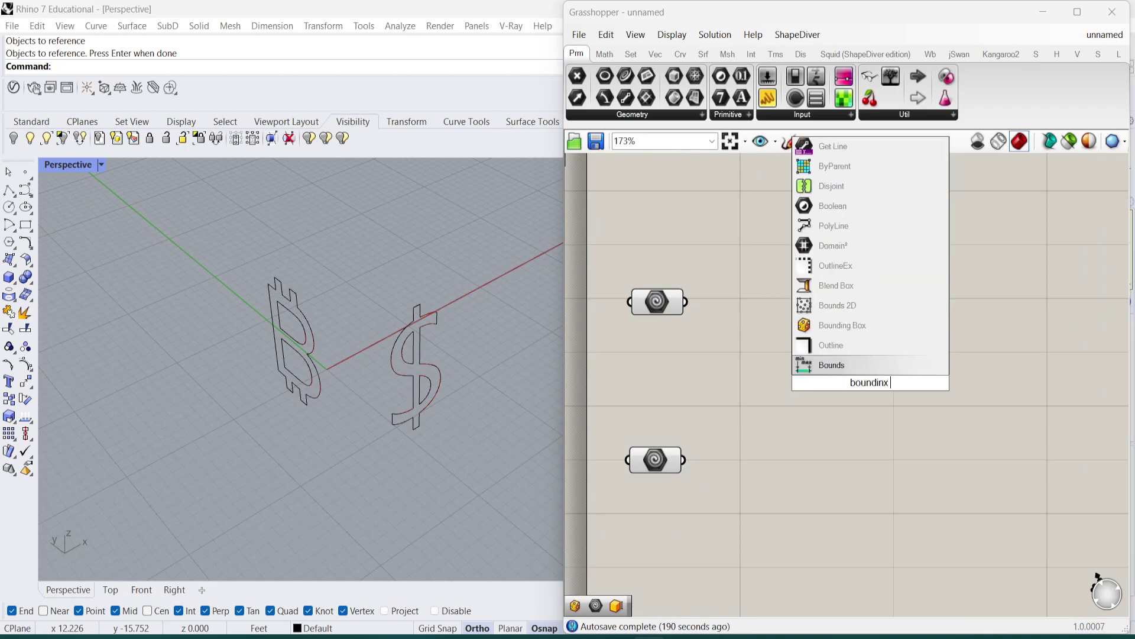
click(805, 325)
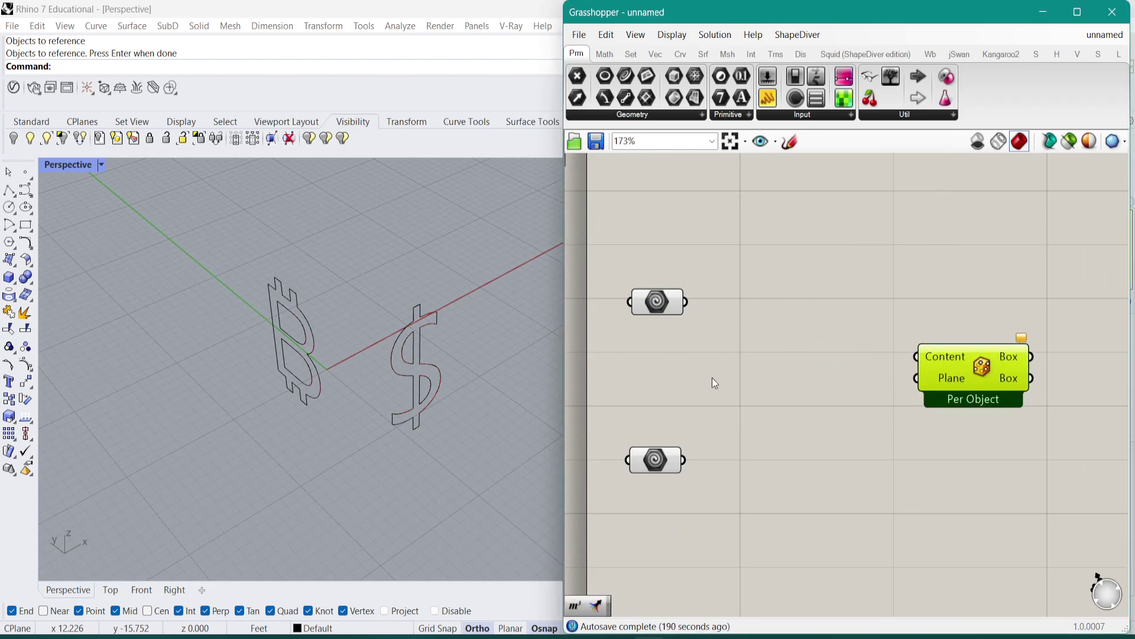
Step: Add a Merge component, connect the two Geometry components to D1 and D2, and feed its Result into the Bounding Box's Content
text(erer)
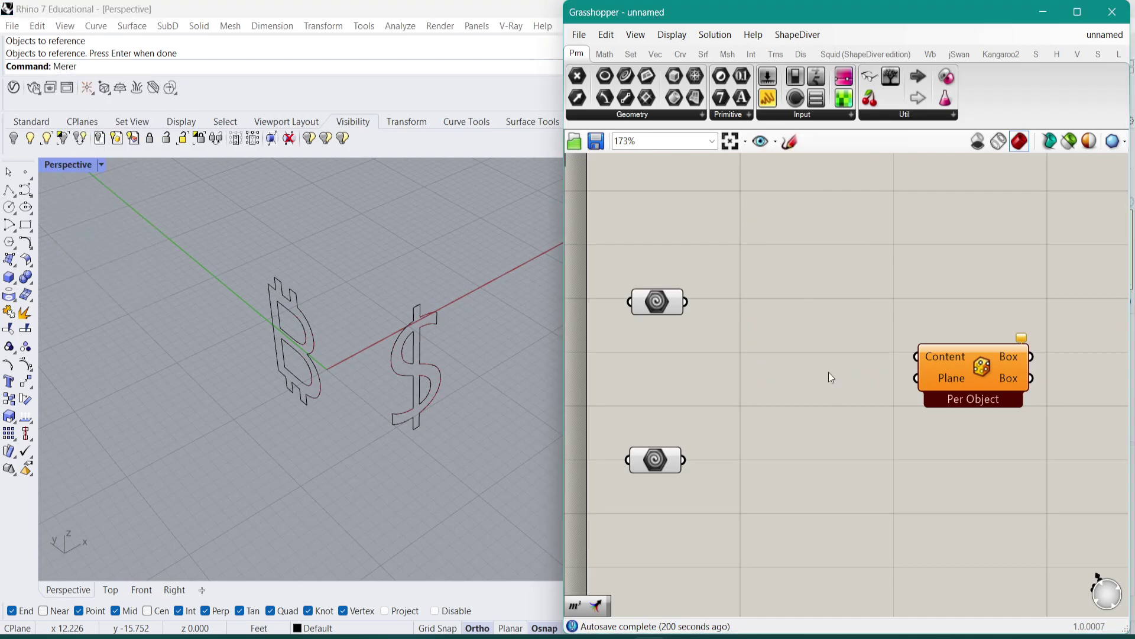
double_click(829, 371)
text(merge)
key(Return)
drag(686, 301, 686, 460)
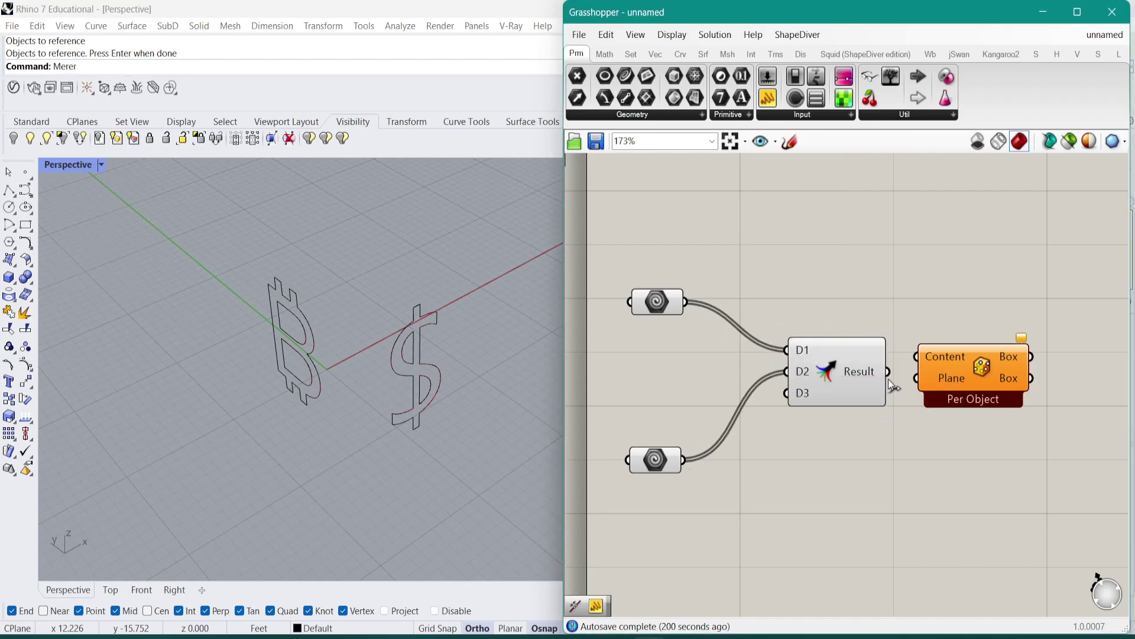
drag(915, 353, 918, 355)
Step: Set the Bounding Box component to Union Box so one box encloses both signs
drag(965, 371, 970, 388)
right_click(970, 381)
click(1005, 462)
Step: Add the Bifocals component to label every component on the canvas with its name
double_click(693, 188)
text(bif)
click(680, 160)
right_drag(867, 302, 926, 298)
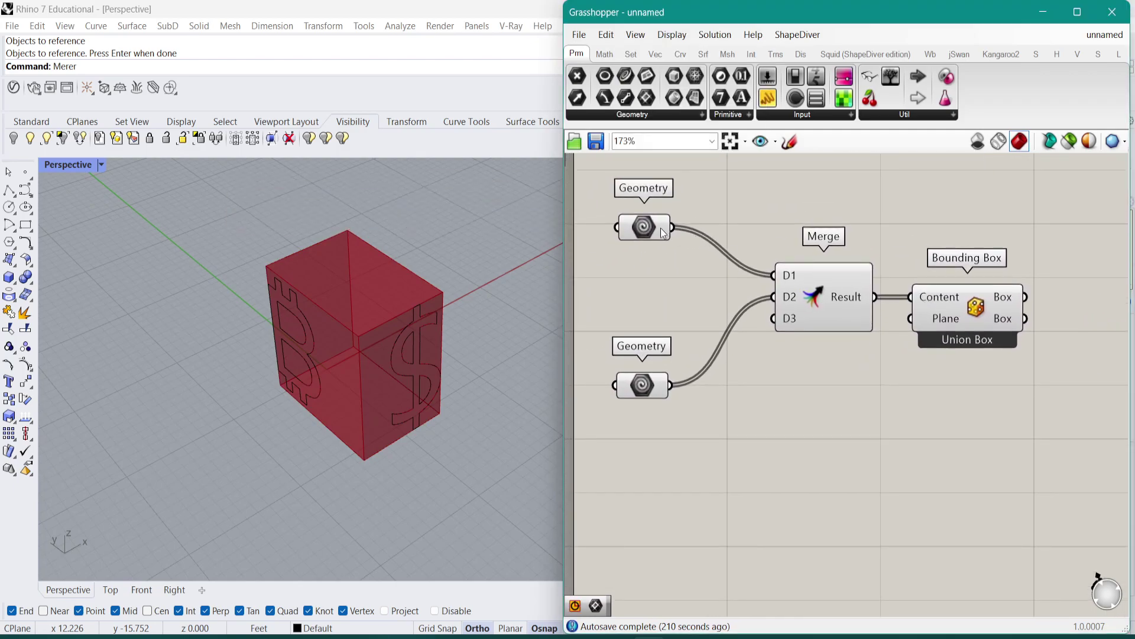
Step: Rearrange the two Geometry components closer together in front of the Merge component
drag(662, 229, 648, 265)
drag(639, 369, 649, 362)
scroll(656, 367, down, 1)
right_drag(671, 371, 671, 377)
drag(680, 179, 656, 144)
scroll(922, 384, up, 2)
right_drag(922, 386, 849, 318)
mouse_move(688, 634)
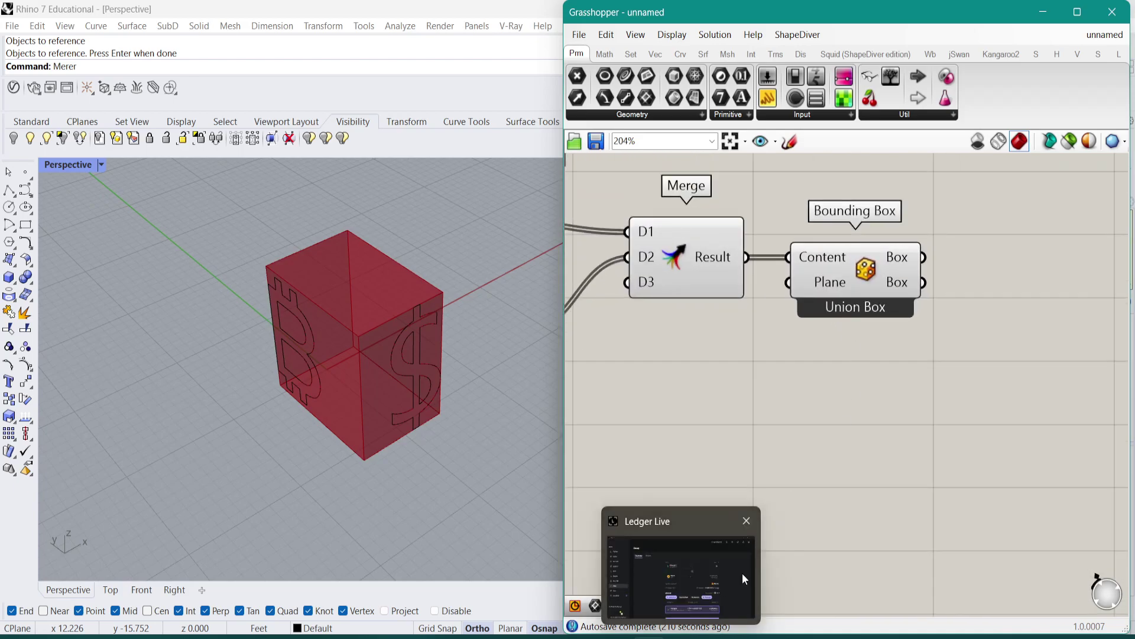
click(906, 285)
click(904, 391)
right_drag(897, 405, 858, 407)
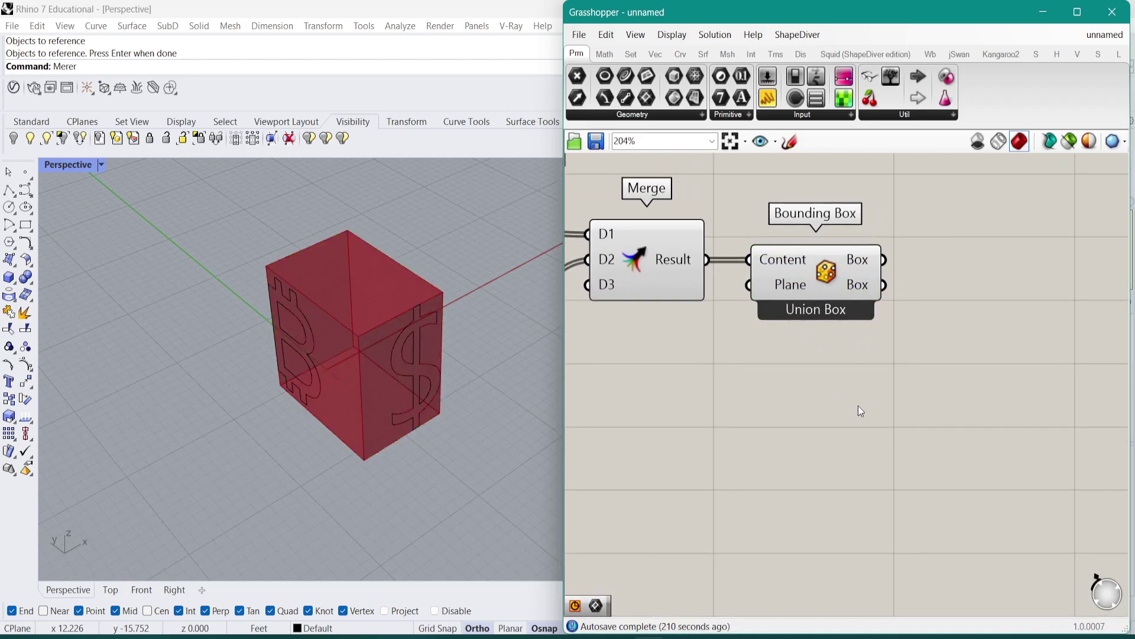
right_drag(728, 333, 895, 366)
click(601, 267)
click(619, 368)
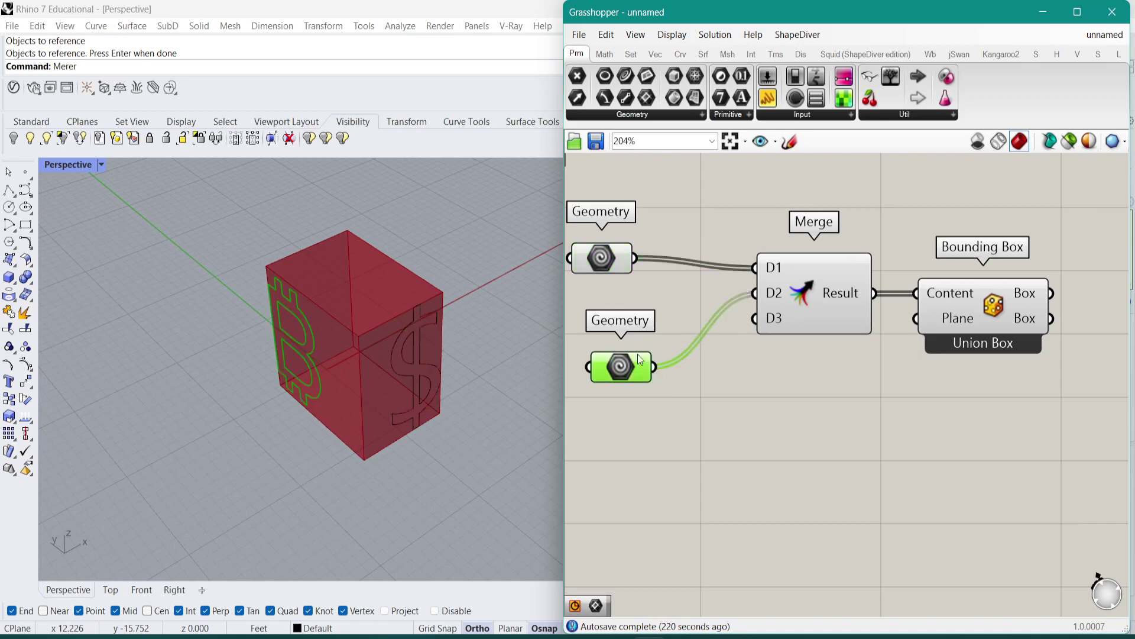
right_drag(765, 486, 669, 396)
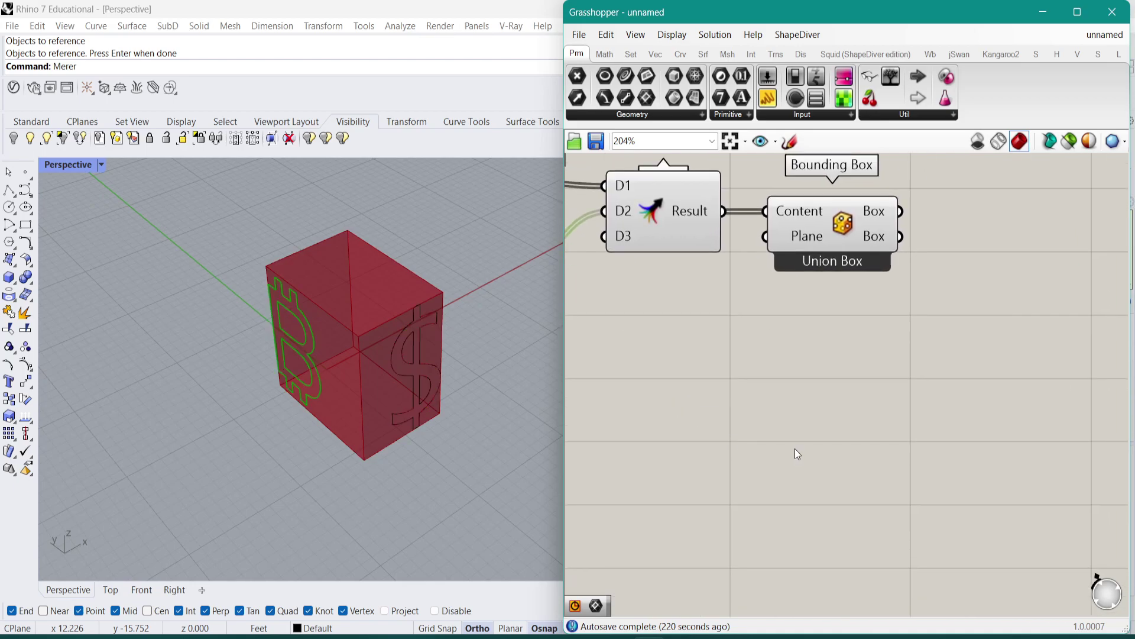
Step: Add an Extrude component below the Bounding Box component, leaving free canvas space in front of it
scroll(795, 448, down, 2)
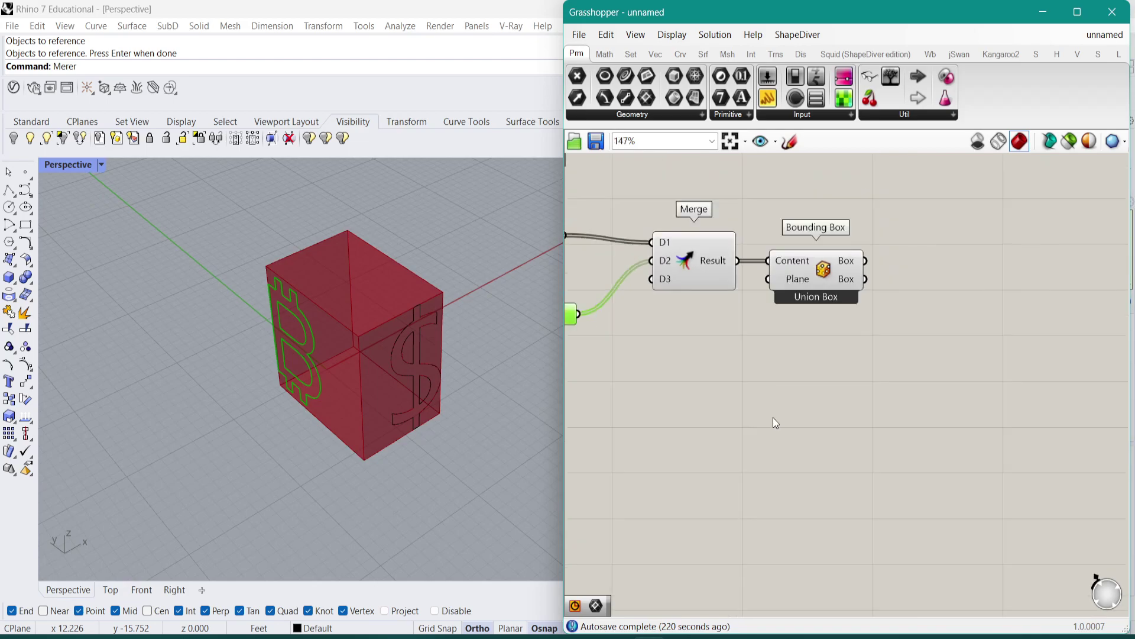
double_click(772, 415)
text(boundin)
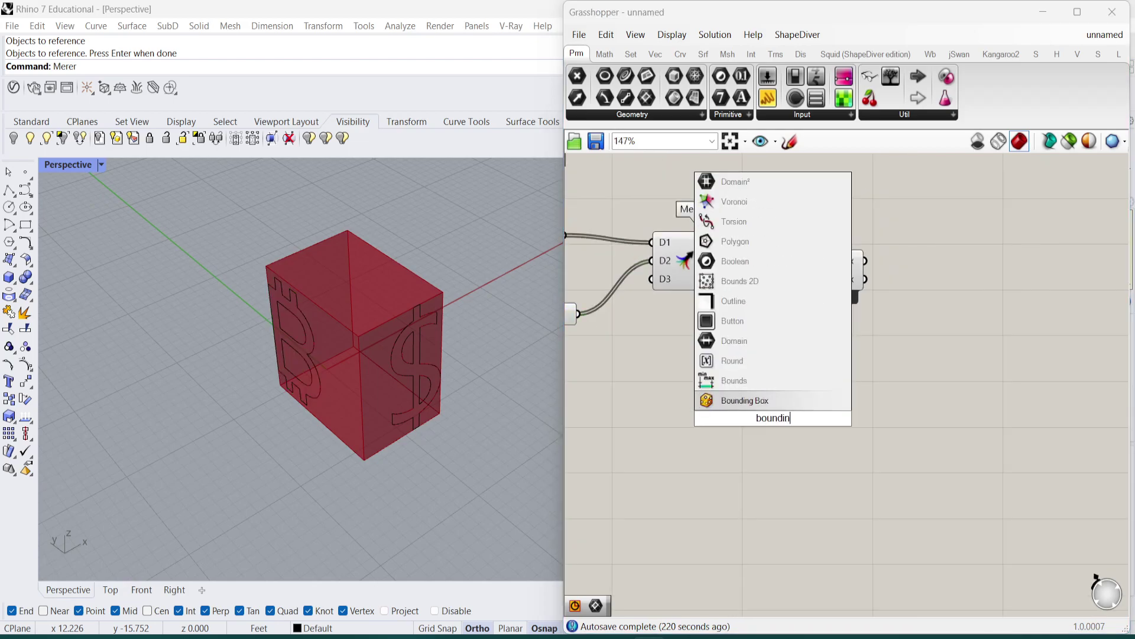
text(ex)
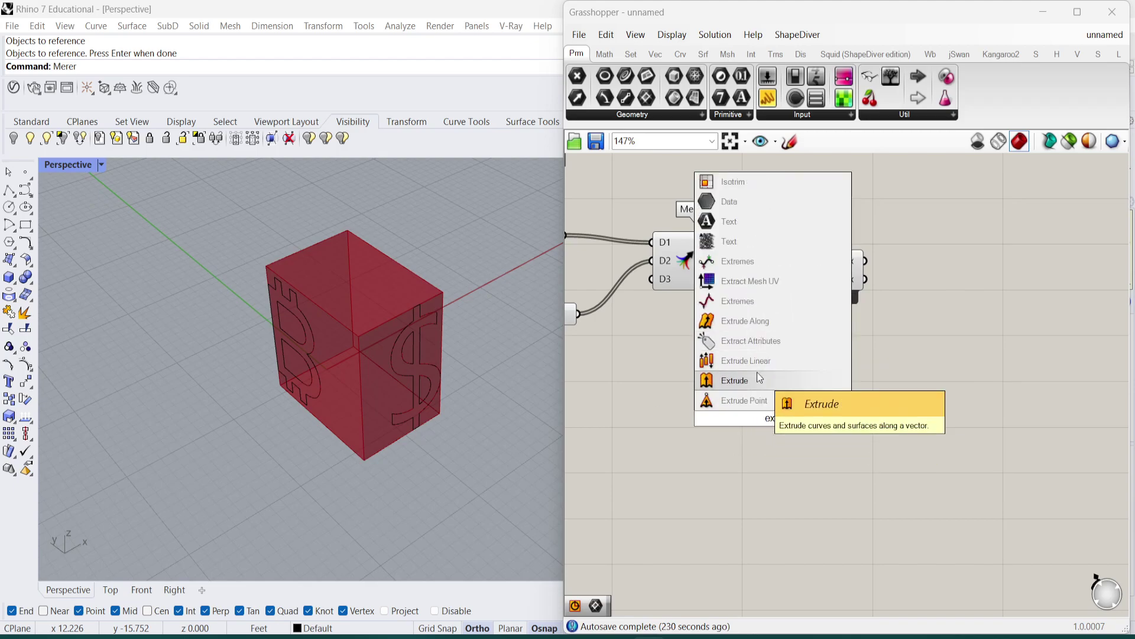
click(735, 380)
right_drag(758, 405, 900, 399)
drag(899, 399, 997, 399)
Step: Add a Boundary Surfaces component and connect the Bitcoin Geometry component to its Edges input
double_click(840, 394)
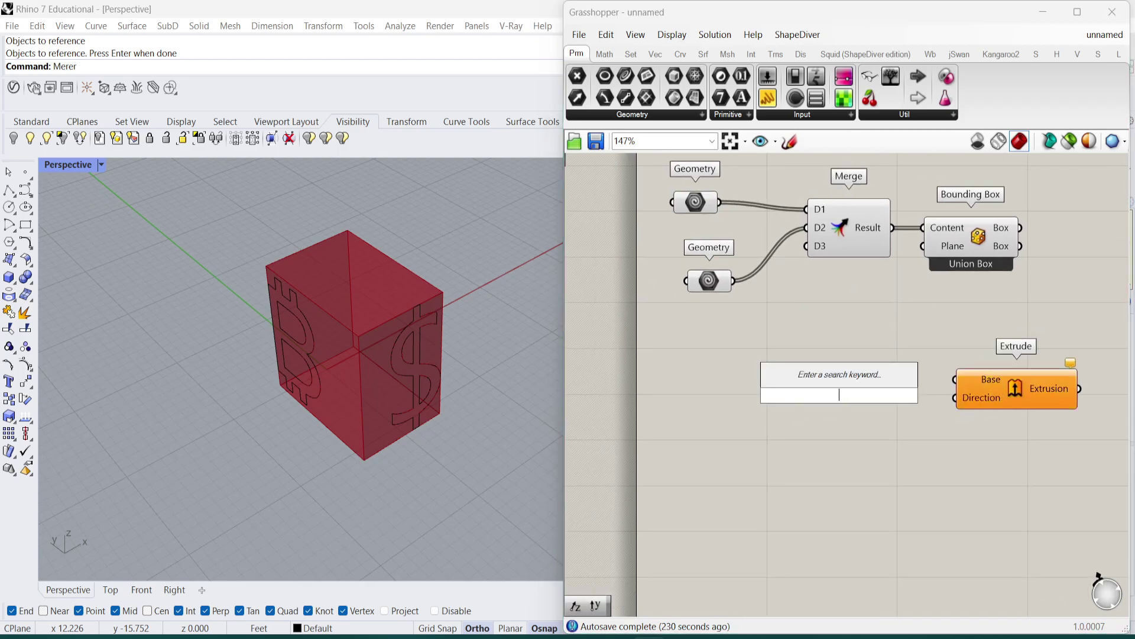
text(boun)
click(833, 381)
drag(740, 282, 787, 395)
Step: Rename the Bitcoin Geometry component to BItcoinSymbol and display it by name instead of icon
right_click(719, 283)
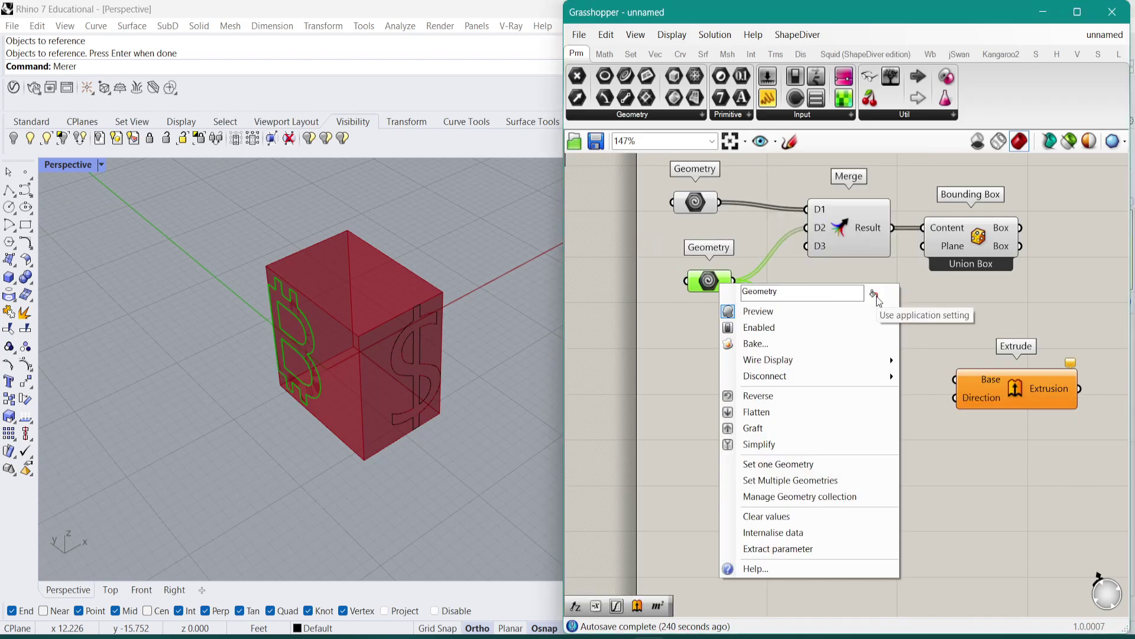
key(ctrl+a)
text(BltcoinSymbol)
key(Return)
right_click(719, 286)
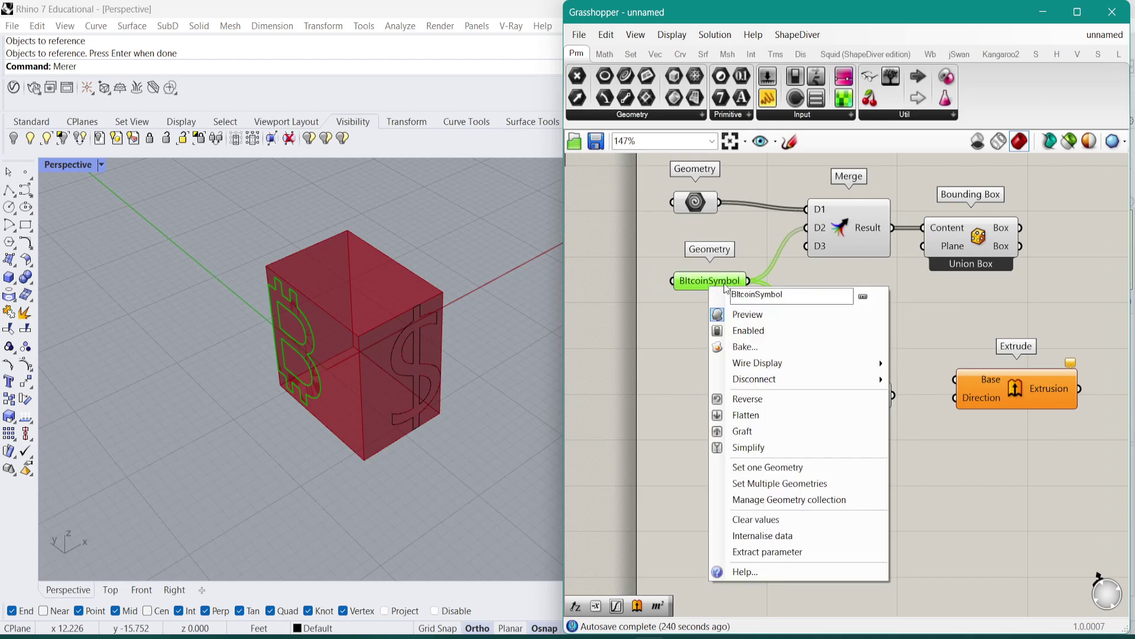
Step: Rename the dollar Geometry component to FiatSymbol and display it by name instead of icon
click(686, 201)
right_click(693, 201)
key(ctrl+a)
text(FiatSymbo)
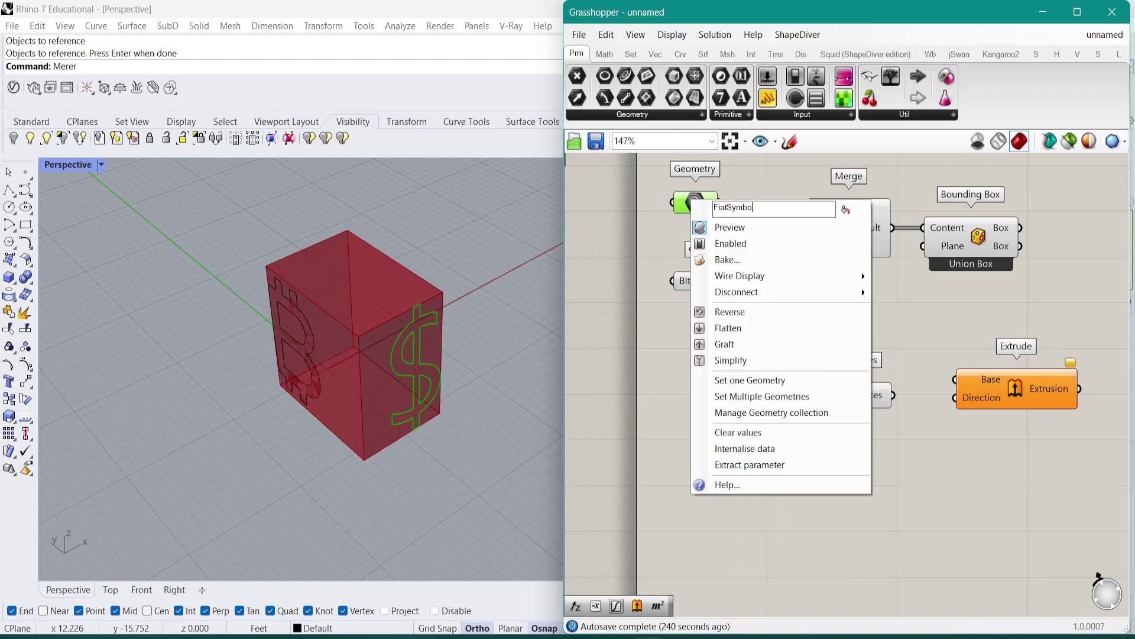
text(l)
key(Return)
right_click(705, 202)
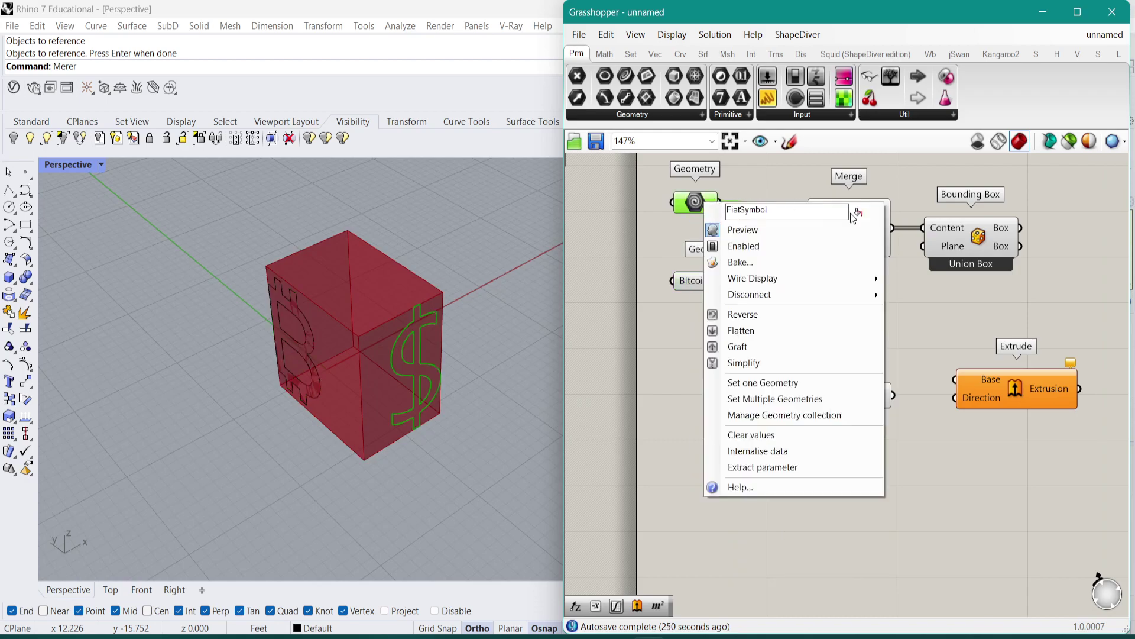
click(861, 213)
click(904, 208)
right_drag(904, 208, 890, 243)
Step: Align the FiatSymbol and BItcoinSymbol components along their left edges
drag(733, 209, 657, 331)
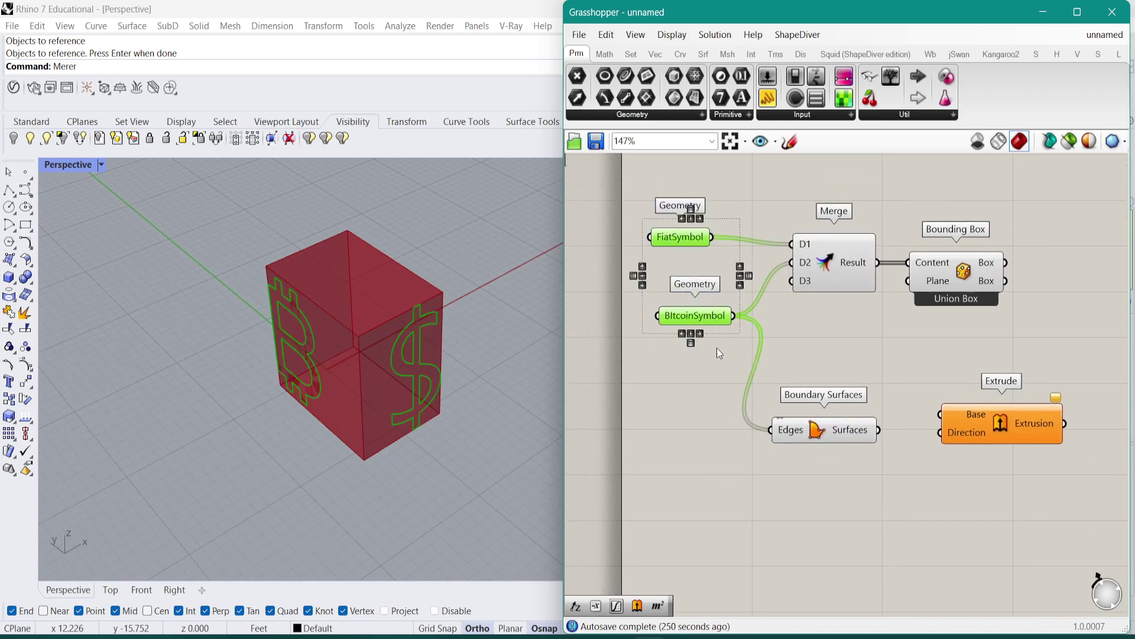
click(682, 334)
click(954, 480)
Step: Connect the Surfaces output of Boundary Surfaces to the Extrude component's Base and place Extrude beside it
right_drag(953, 481, 861, 458)
drag(907, 410, 920, 430)
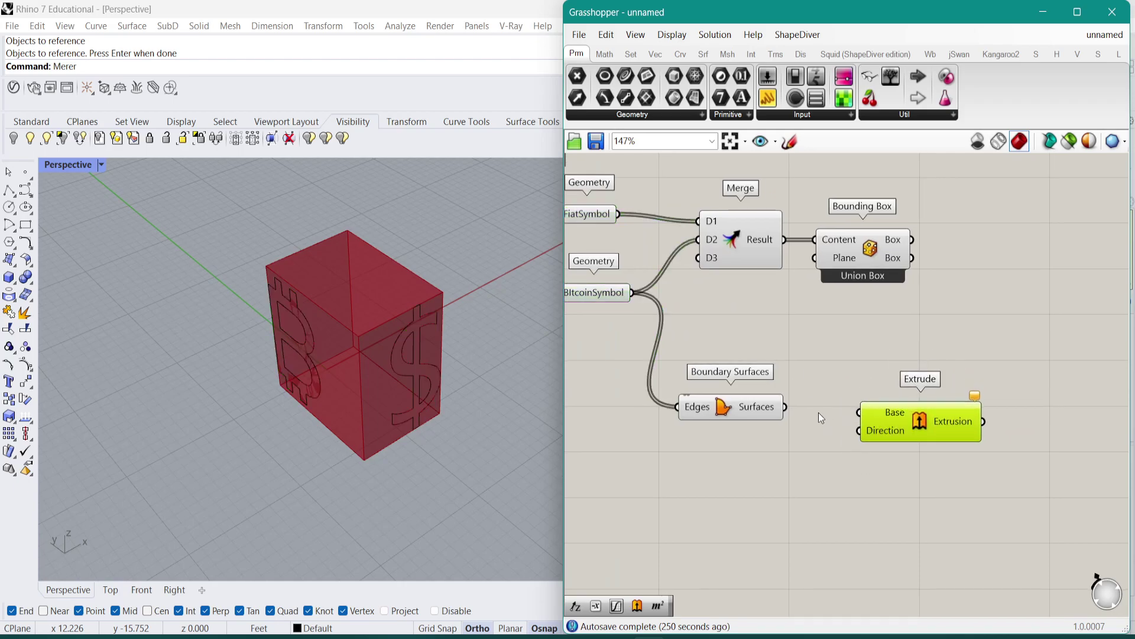
drag(795, 412, 914, 419)
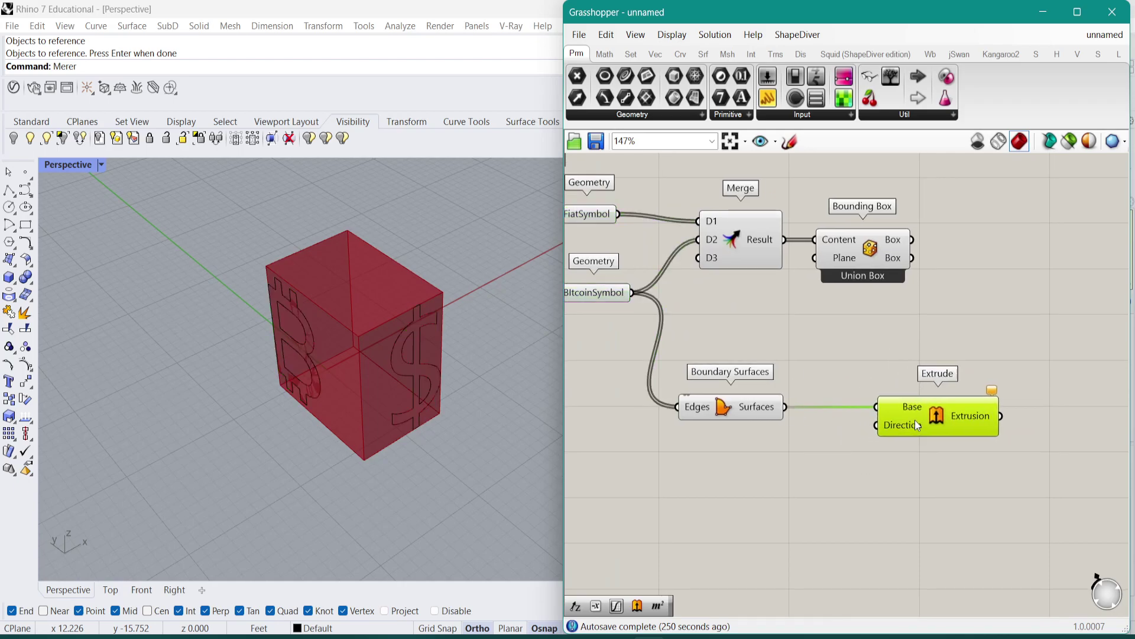
Step: Add a Unit X vector component and connect its output to the Extrude component's Direction
double_click(797, 464)
right_drag(434, 357, 346, 392)
double_click(715, 471)
text(unit x)
key(Return)
drag(775, 496, 874, 429)
Step: Add a number slider, connect it to Unit X's Factor, and set it to 10 to extrude the Bitcoin sign
right_drag(675, 460, 810, 427)
double_click(657, 446)
text(3)
key(Return)
drag(748, 445, 790, 463)
drag(669, 450, 835, 456)
right_drag(492, 390, 494, 355)
click(686, 462)
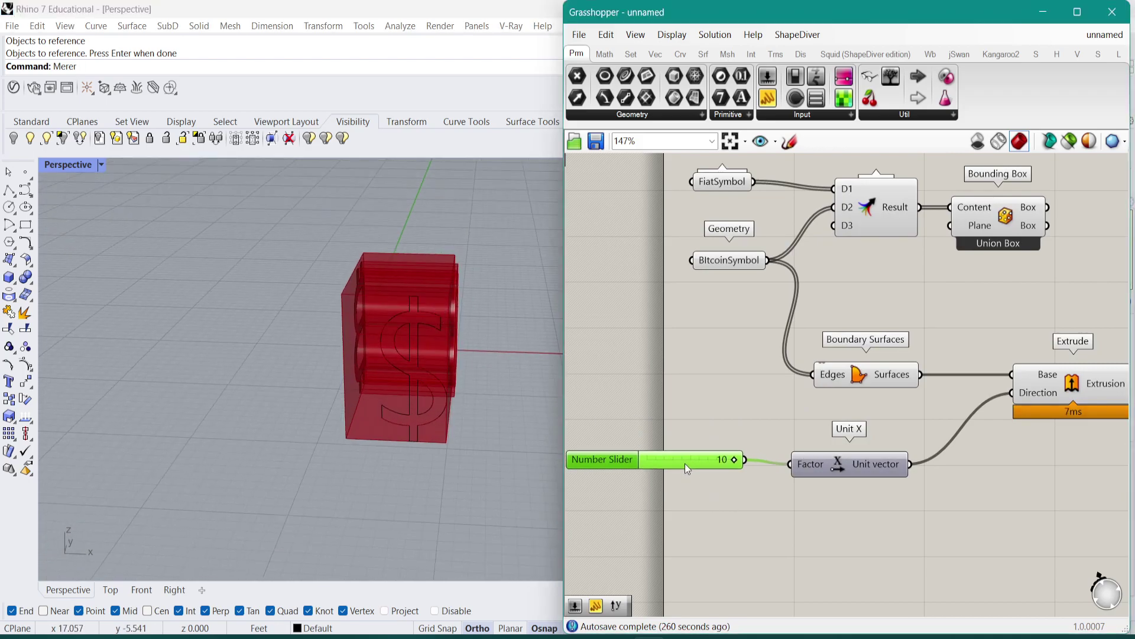
Step: Duplicate the Boundary Surfaces, Extrude, Unit X and slider group below the original and connect FiatSymbol to the copied Edges input
scroll(956, 474, down, 2)
drag(973, 480, 621, 348)
right_drag(860, 423, 820, 379)
key(ctrl+c)
key(ctrl+v)
drag(918, 350, 974, 505)
scroll(937, 463, down, 1)
drag(719, 230, 814, 496)
Step: Replace the copied Unit X with a Unit Y component fed by the copied slider and driving the lower Extrude's Direction
scroll(814, 496, up, 3)
double_click(776, 483)
text(y)
click(765, 463)
drag(660, 405, 720, 480)
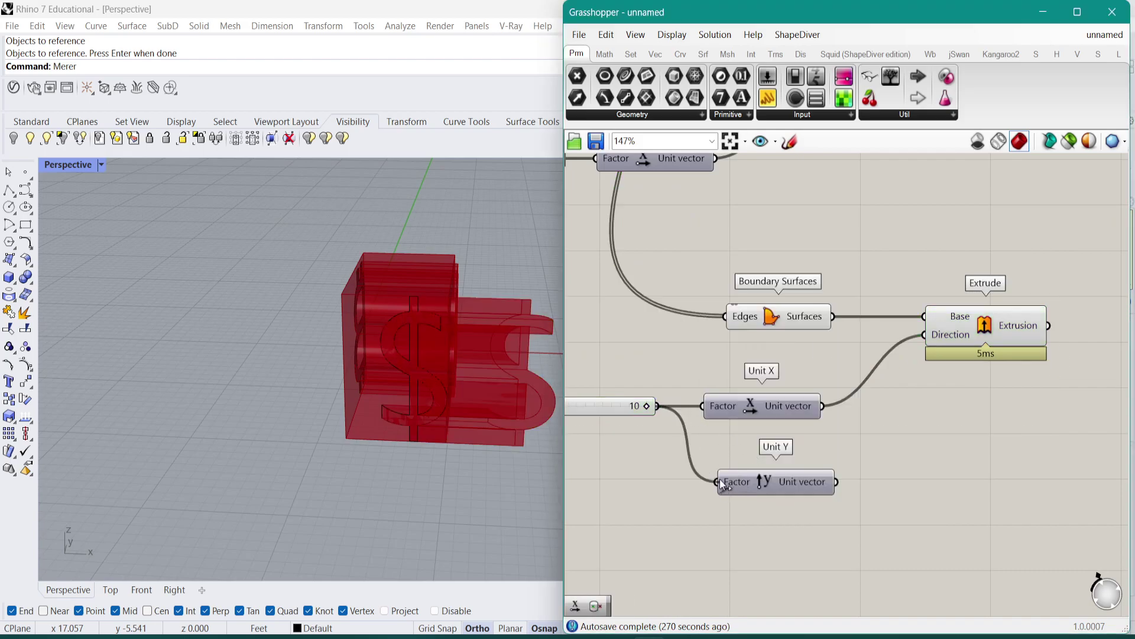
drag(835, 481, 924, 335)
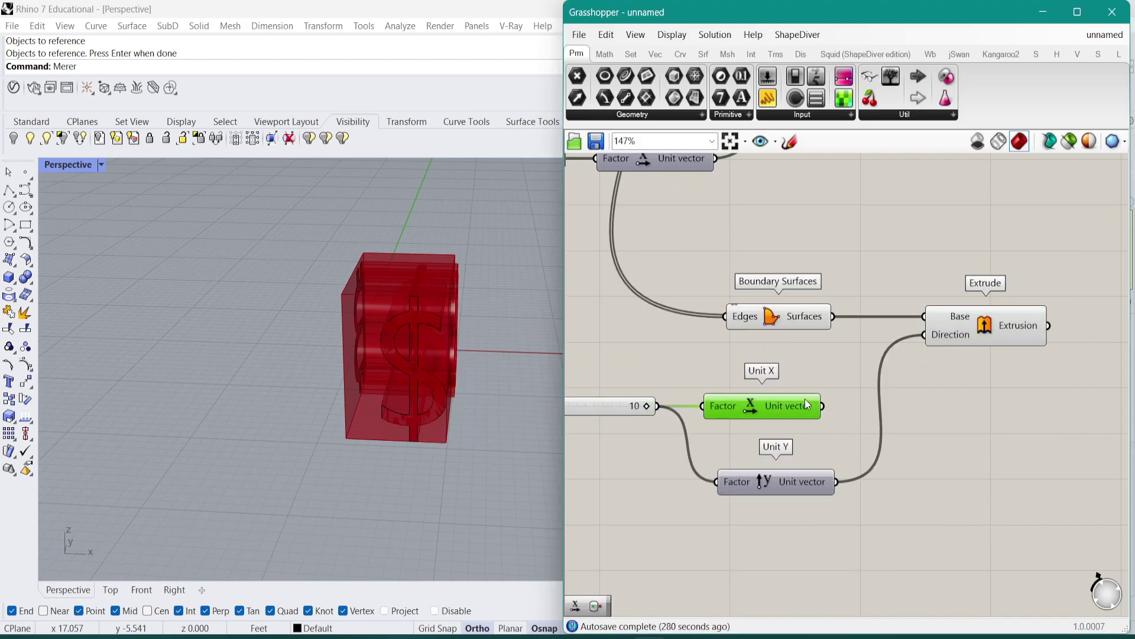
key(Delete)
Step: Raise the Unit Y slider's maximum to 310 and set its value to 25 to lengthen the dollar extrusion
click(956, 340)
right_drag(355, 334, 456, 370)
right_drag(683, 418, 739, 417)
double_click(680, 402)
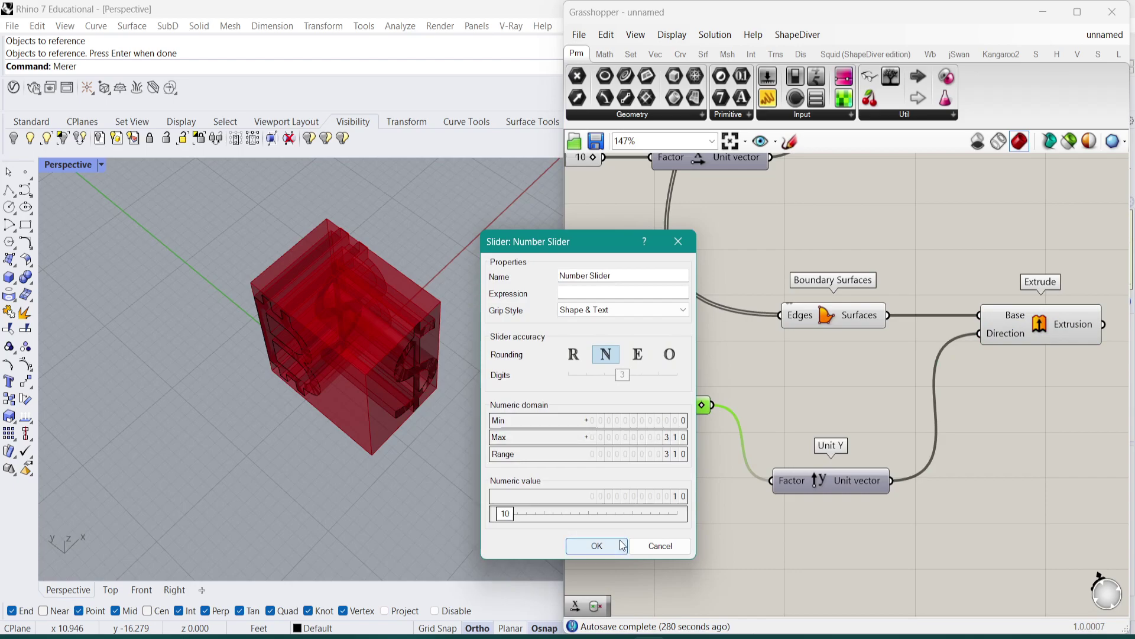
click(596, 545)
drag(617, 406, 624, 410)
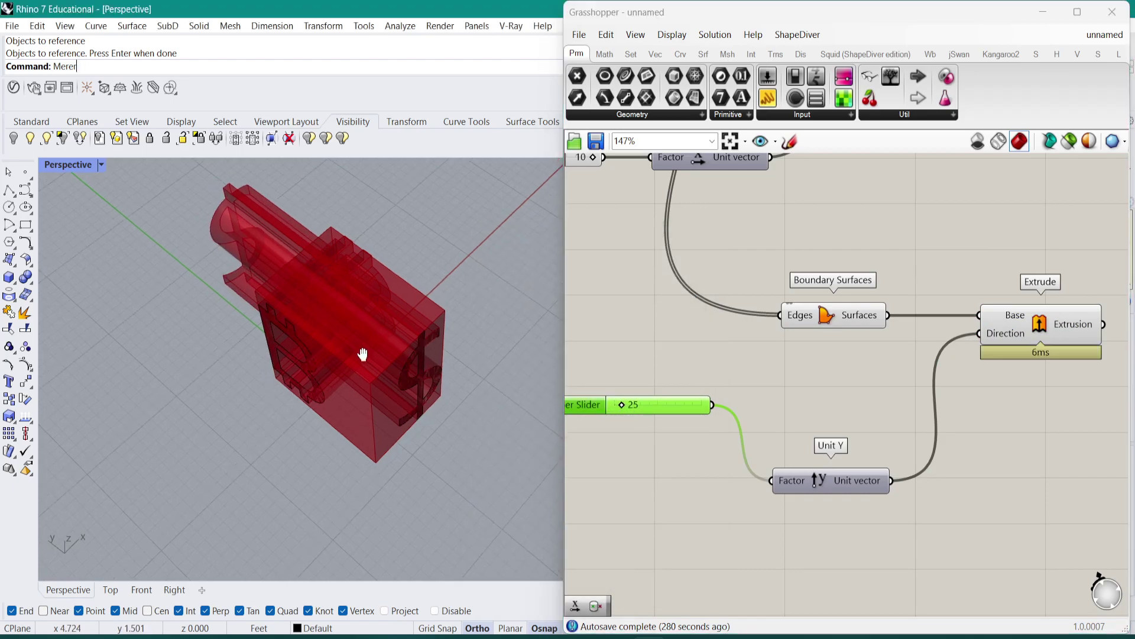
Step: Examine the dollar extrusion and the union bounding box in the Perspective view by highlighting their components
scroll(855, 360, down, 2)
click(887, 475)
right_drag(378, 352, 404, 349)
shift+right_drag(404, 348, 433, 367)
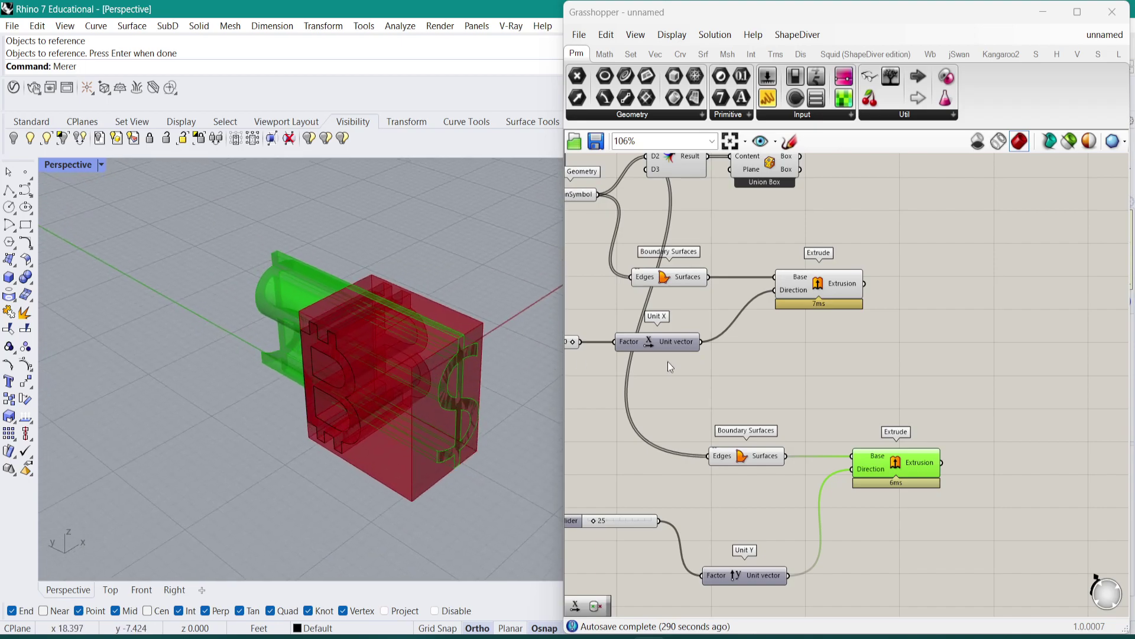
right_drag(839, 349, 727, 393)
scroll(719, 331, down, 1)
right_drag(659, 243, 733, 292)
click(735, 279)
right_drag(360, 361, 338, 340)
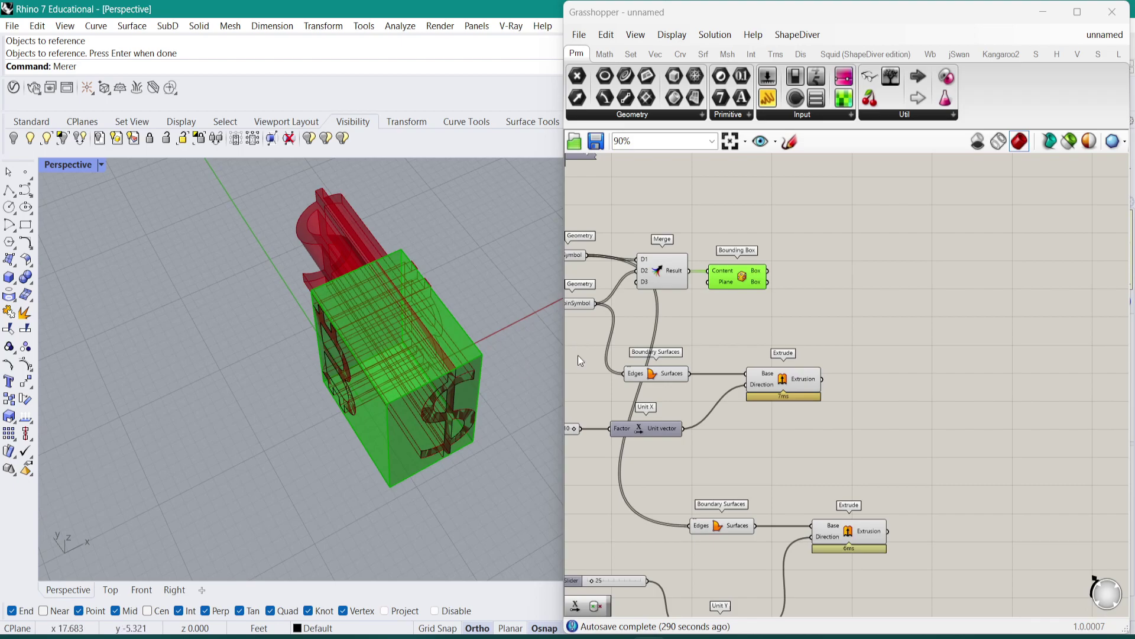
Step: Add a Populate 3D component and connect the Bounding Box's first Box output to its Region
click(829, 304)
double_click(844, 286)
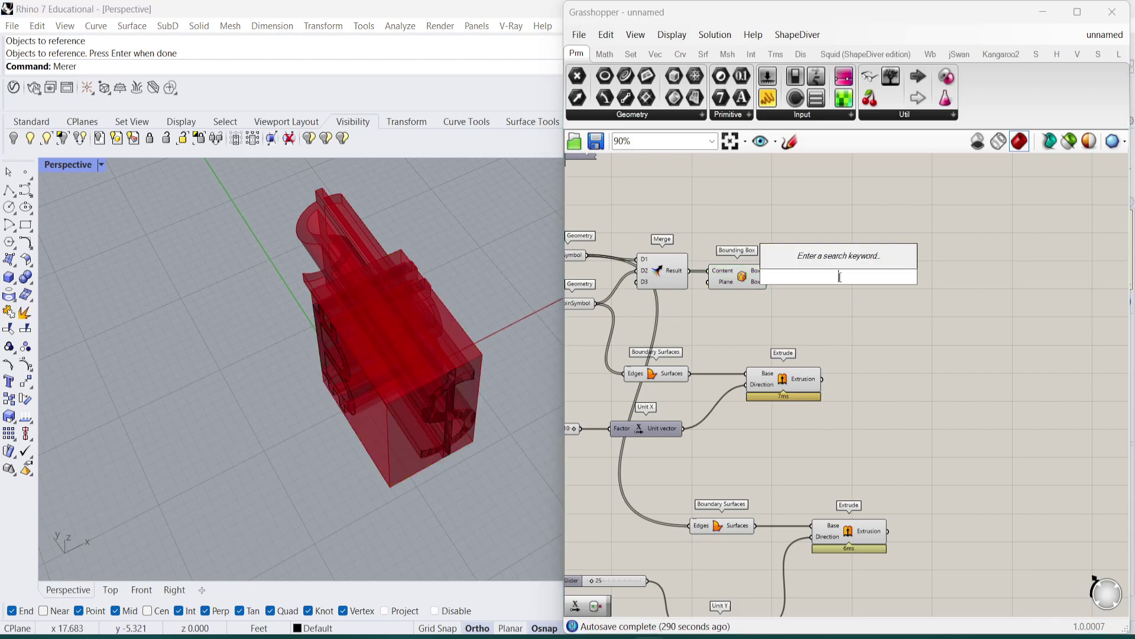
text(populat)
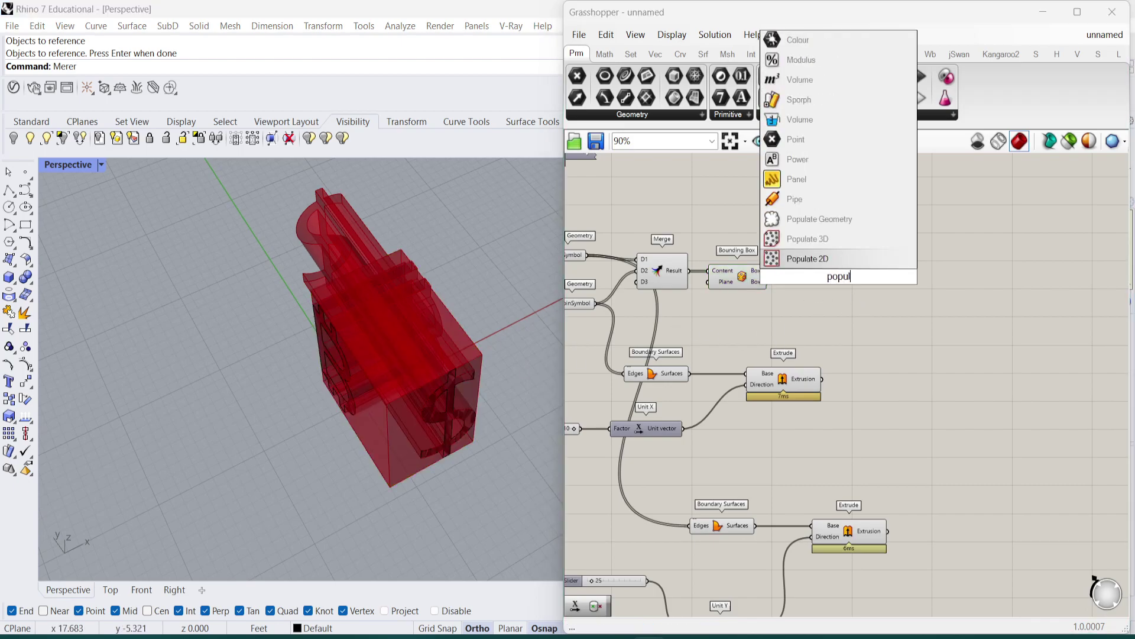
key(Return)
scroll(840, 266, up, 3)
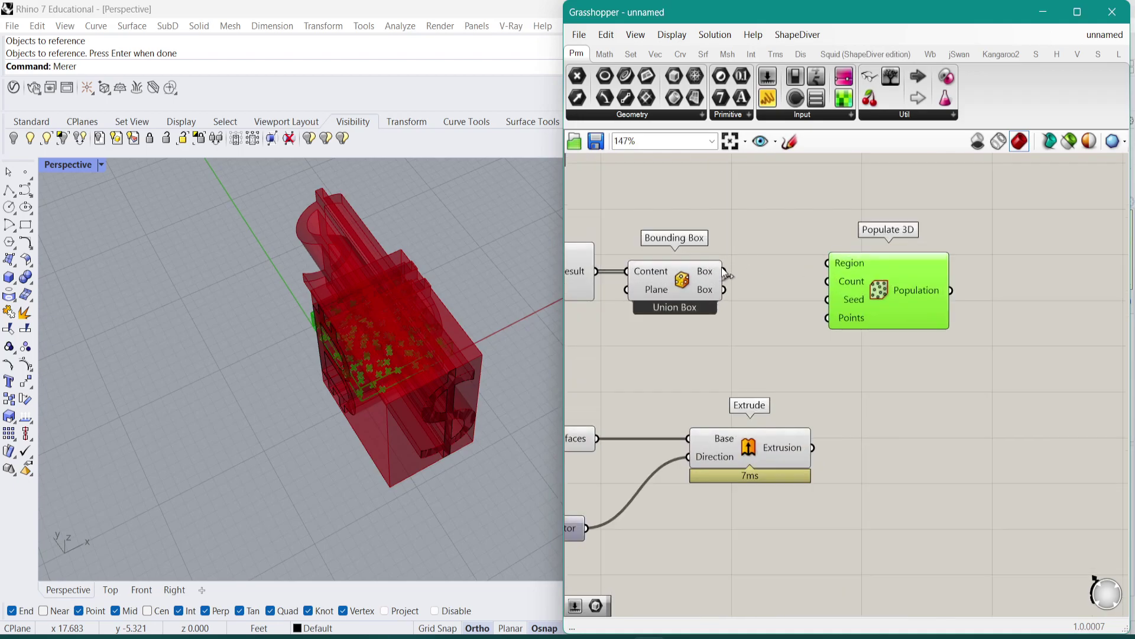
click(700, 273)
drag(725, 272, 826, 263)
drag(889, 290, 982, 298)
Step: Add a number slider with the value 111 below the Bounding Box component
double_click(733, 346)
text(111)
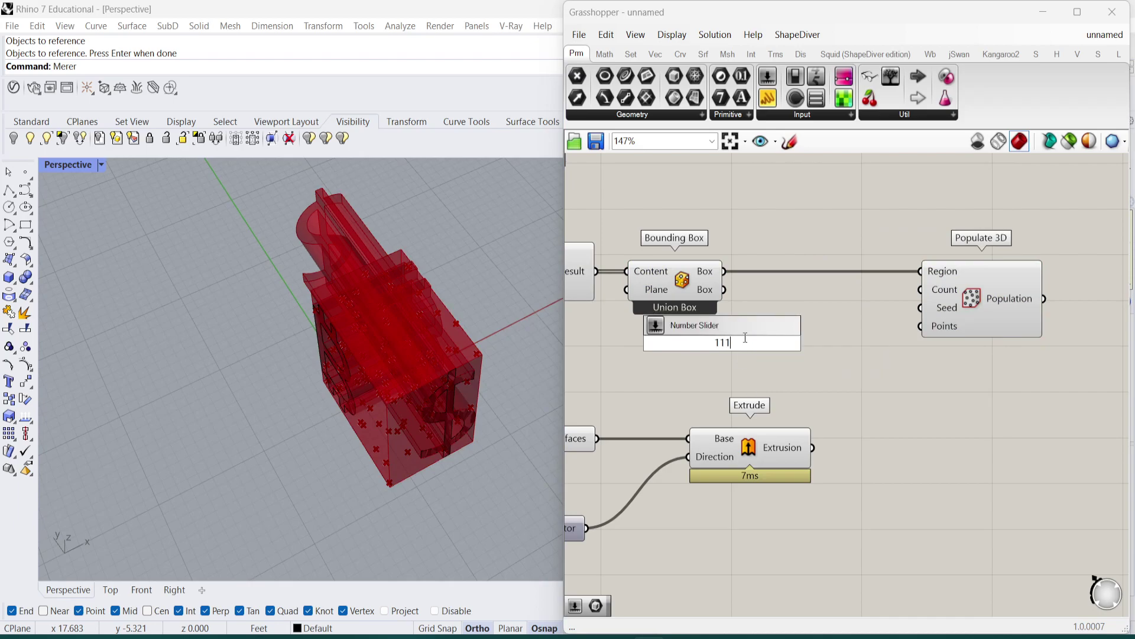
key(Return)
click(719, 342)
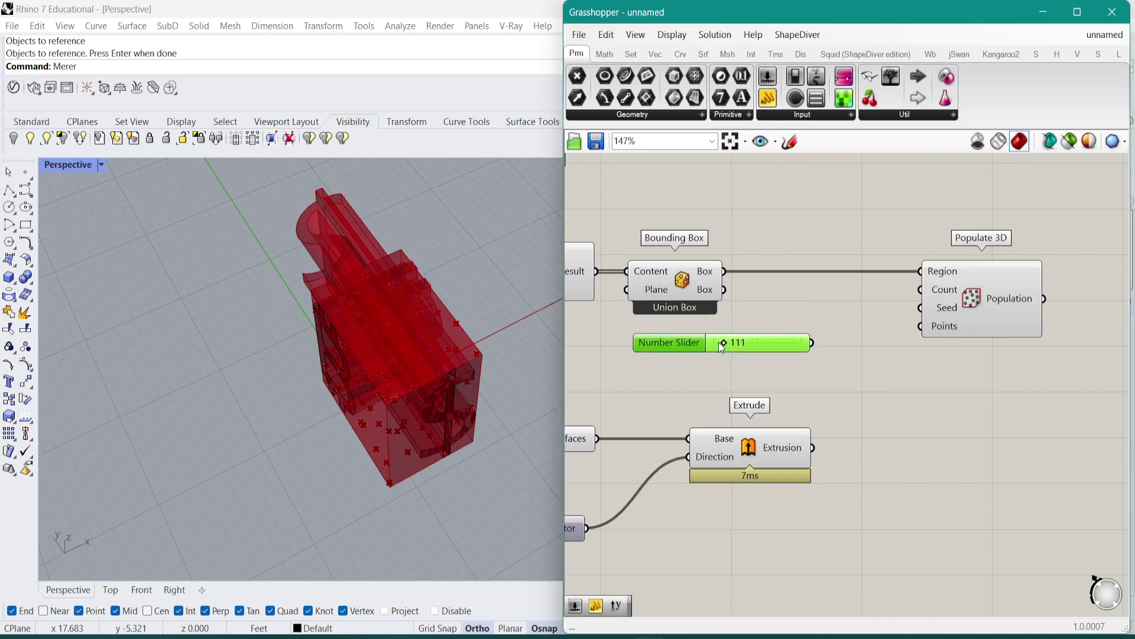
Step: Set the new slider's maximum to 12000 and its value to 9087, and connect it to Populate 3D's Count
double_click(680, 343)
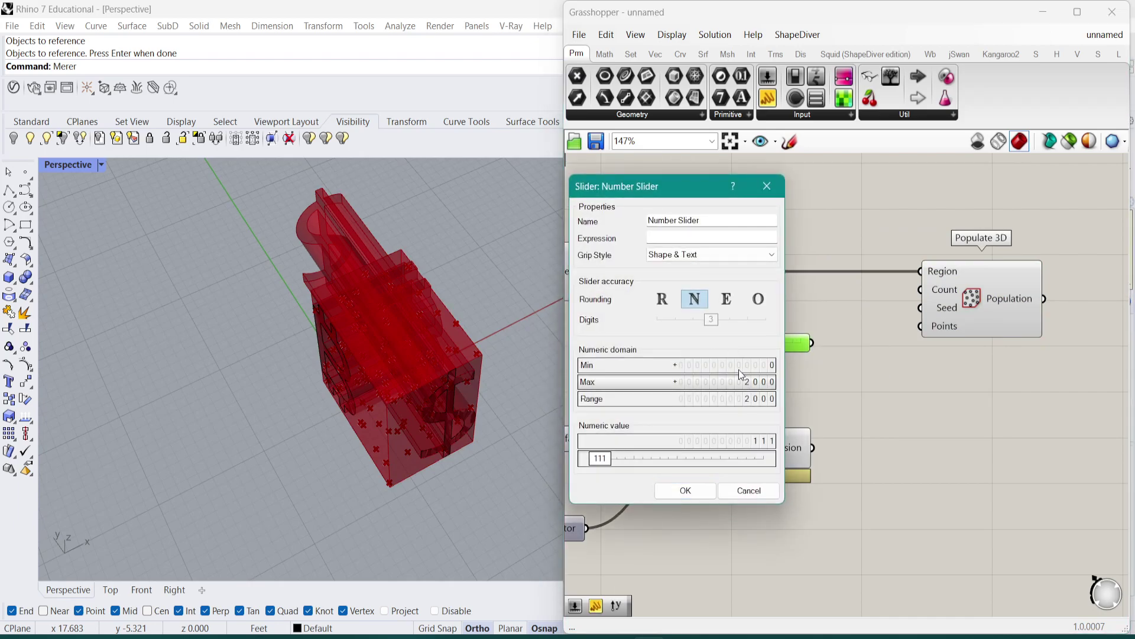
click(707, 489)
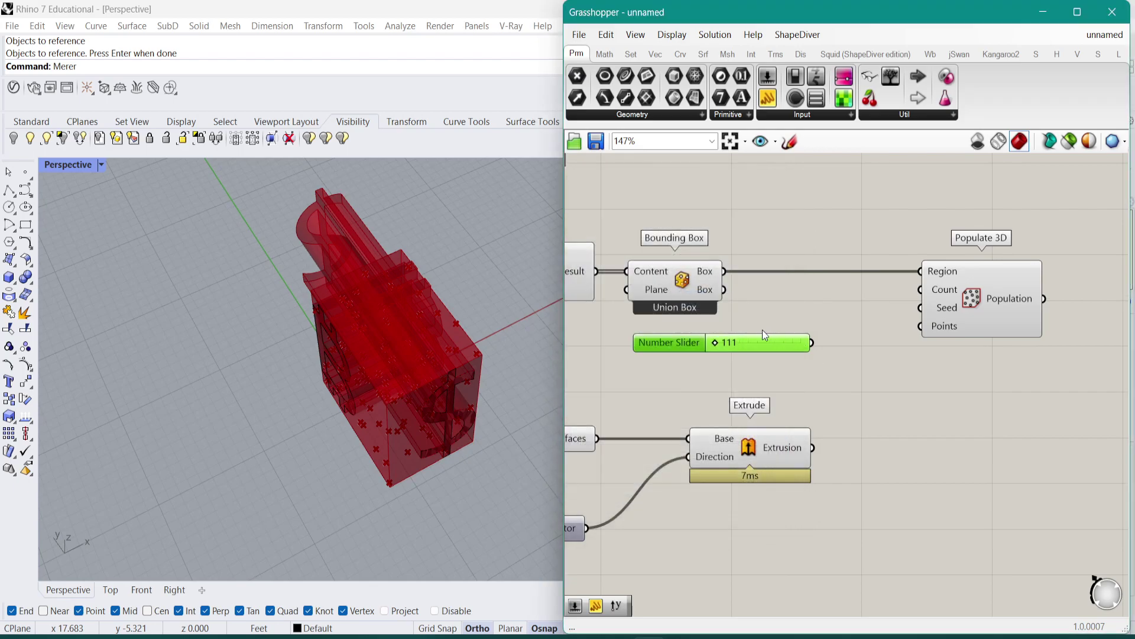
drag(779, 350, 783, 350)
drag(920, 289, 827, 350)
scroll(945, 309, down, 1)
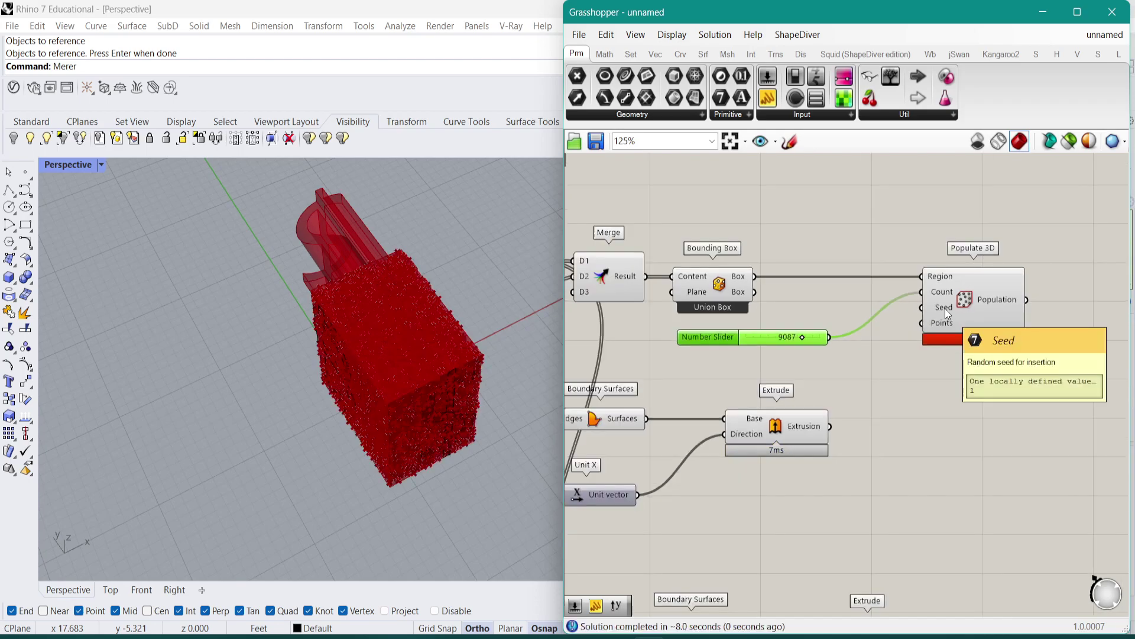
Step: Reduce the point count by setting the Count slider's maximum to 500
click(945, 308)
right_drag(420, 400, 401, 327)
scroll(779, 364, up, 2)
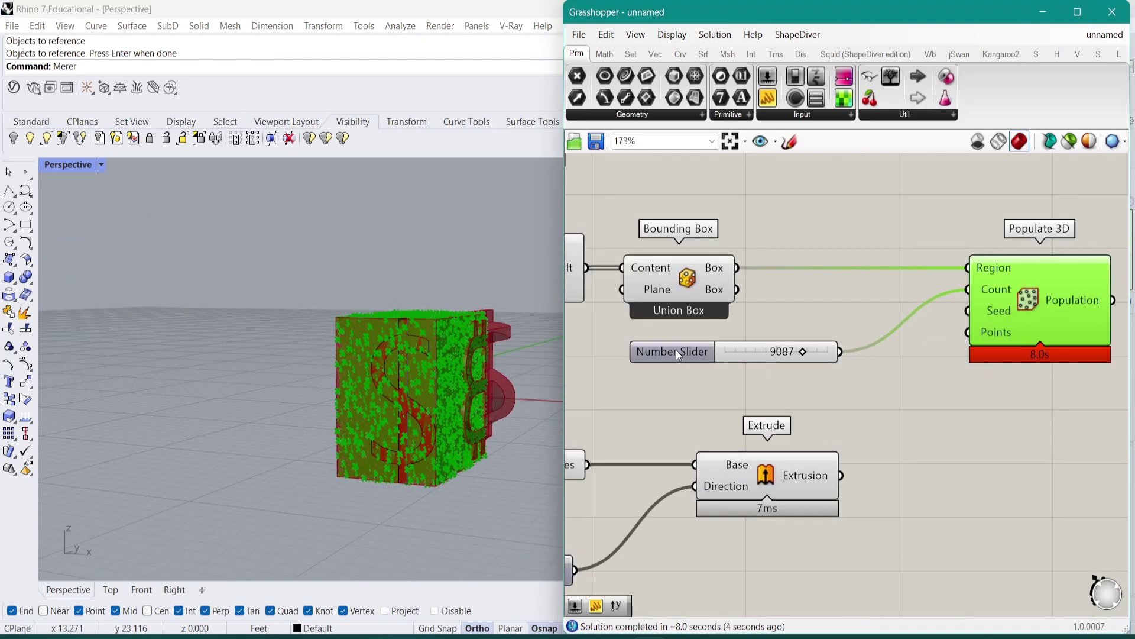
double_click(673, 350)
double_click(758, 390)
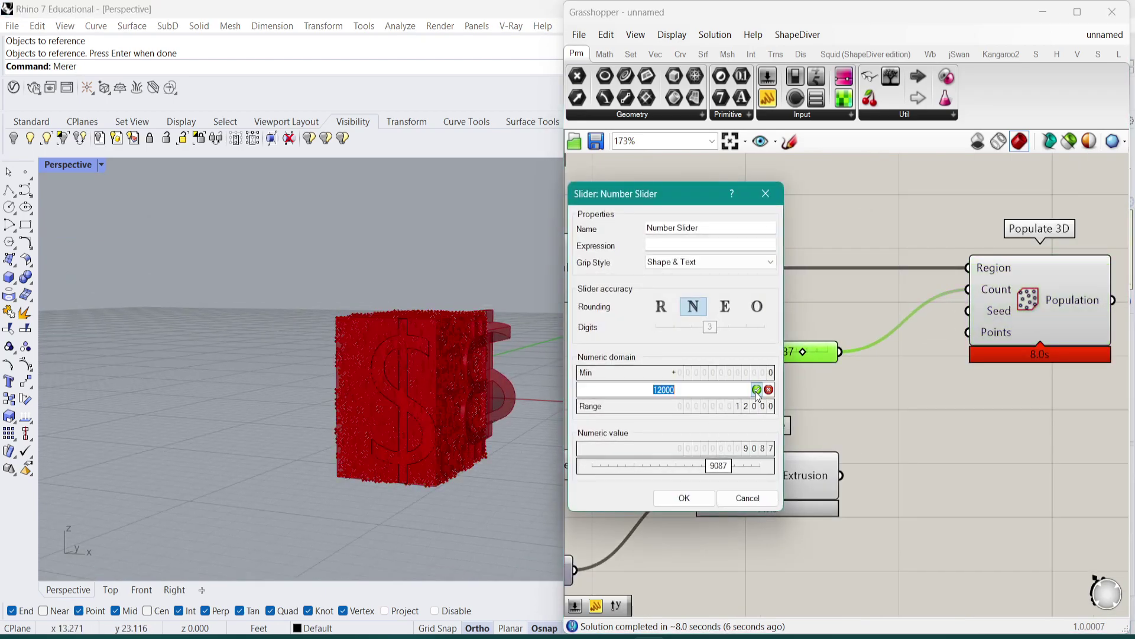
text(500)
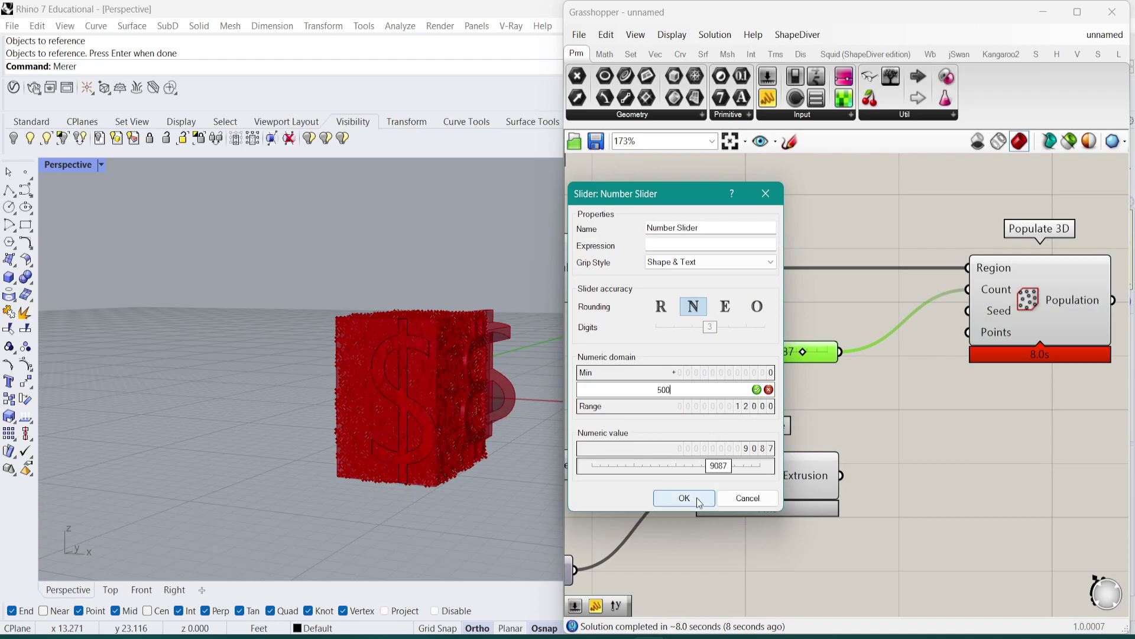
click(684, 497)
Step: Hide the Bounding Box component's preview so only the extrusions and points display in the viewport
right_drag(990, 295, 952, 307)
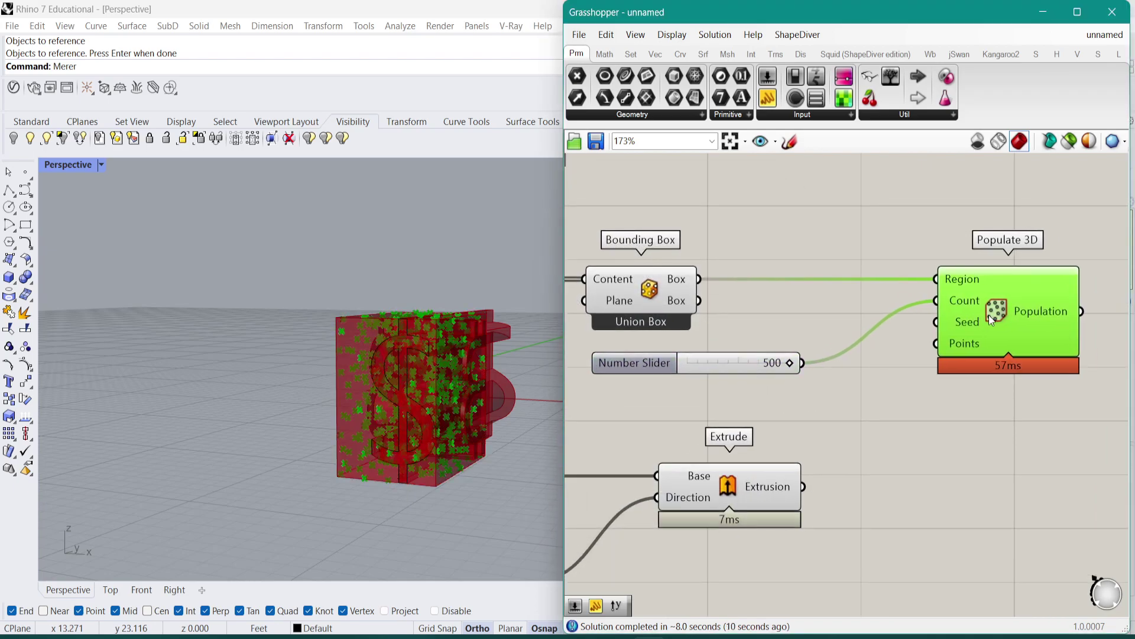
click(677, 290)
key(ctrl+q)
right_drag(473, 337, 452, 384)
Step: Add a Point In Brep component and place it below and beyond Populate 3D
right_drag(941, 464, 873, 413)
double_click(1042, 447)
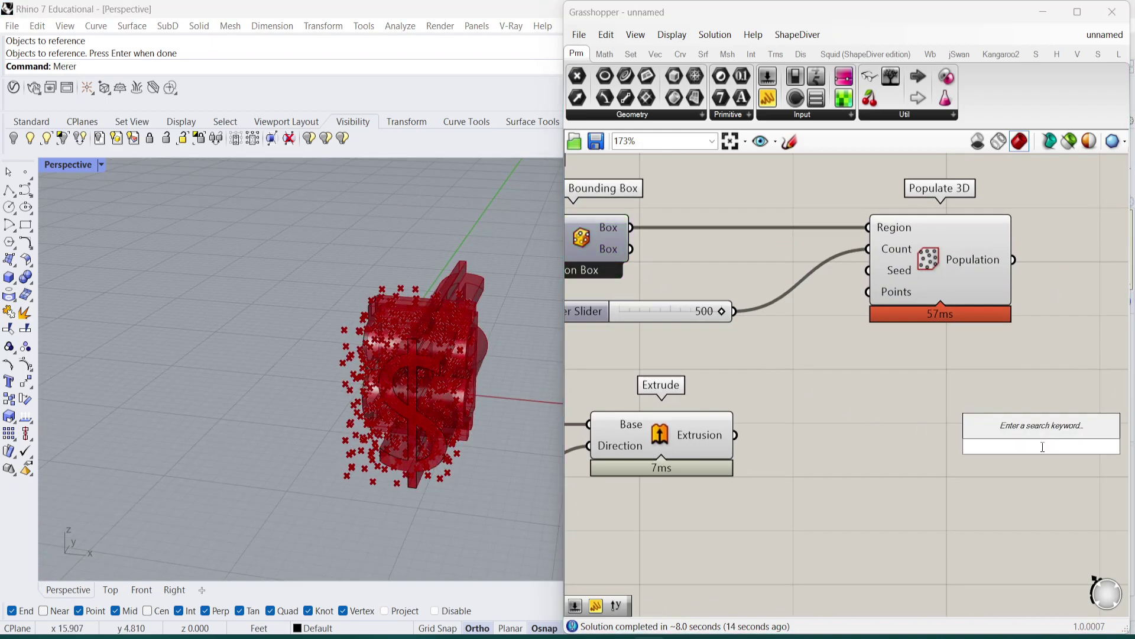
text(brep)
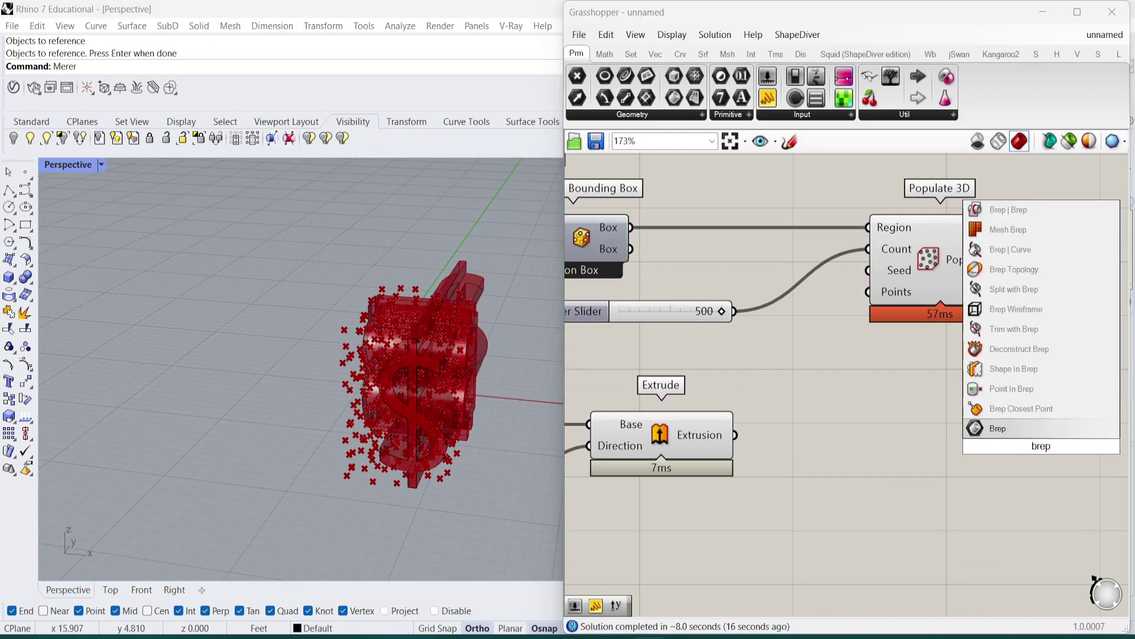
click(1001, 395)
scroll(992, 393, down, 2)
scroll(1051, 428, up, 1)
right_drag(1051, 427, 974, 431)
drag(973, 431, 999, 382)
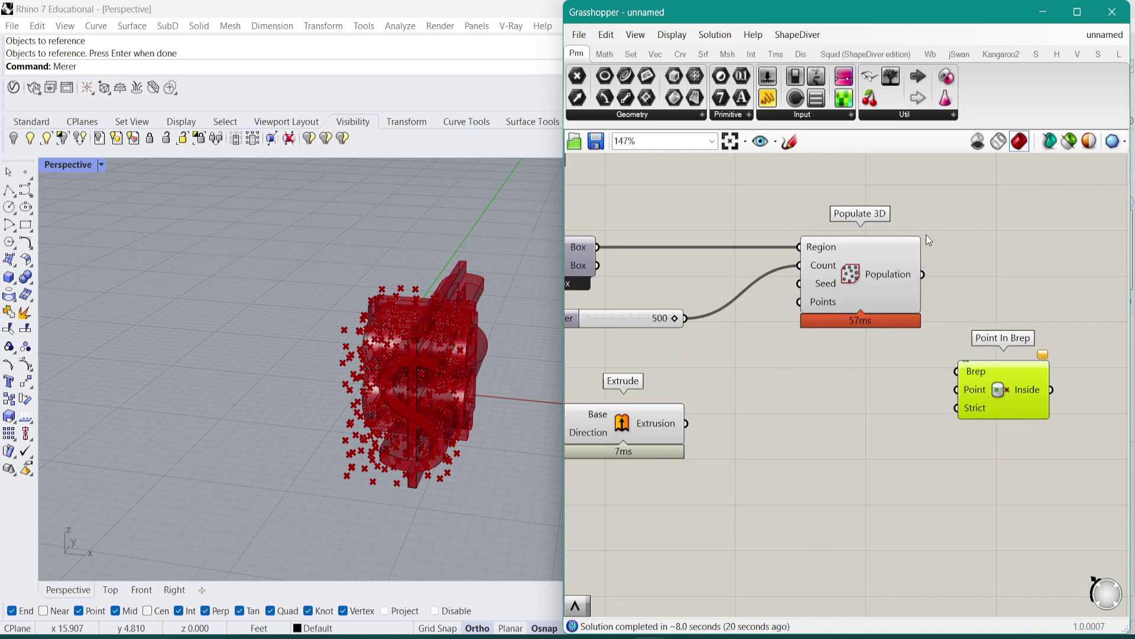
Step: Connect the Bitcoin Extrude's Extrusion output to the Brep input of Point In Brep and shift the component slightly away
scroll(930, 294, down, 2)
right_drag(871, 346, 908, 346)
click(768, 389)
right_drag(790, 387, 730, 350)
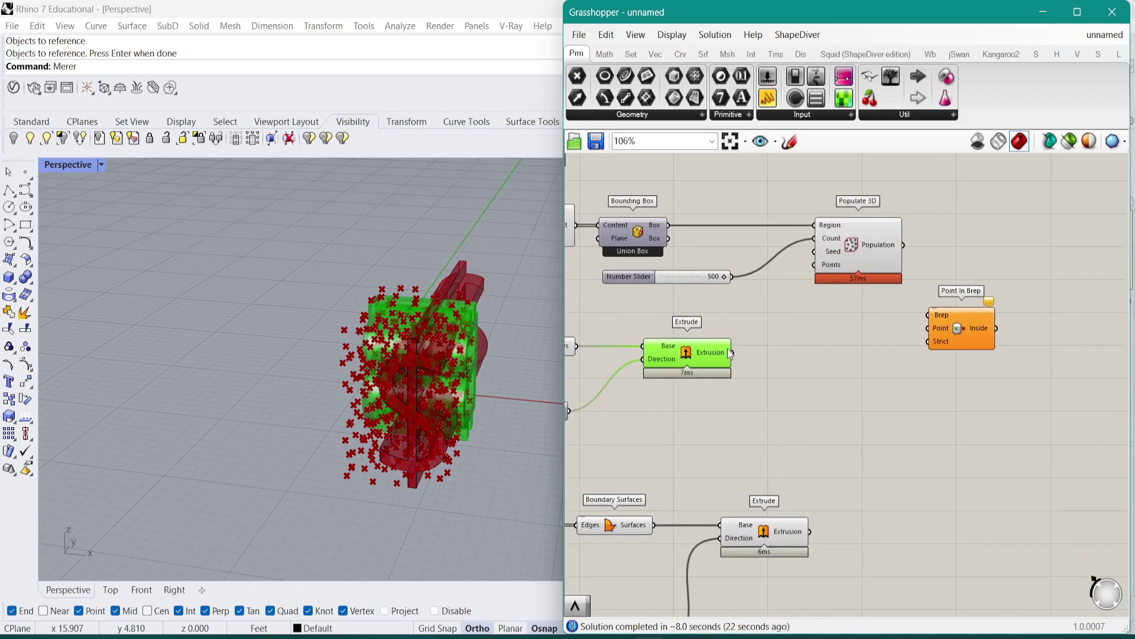
drag(734, 354, 997, 357)
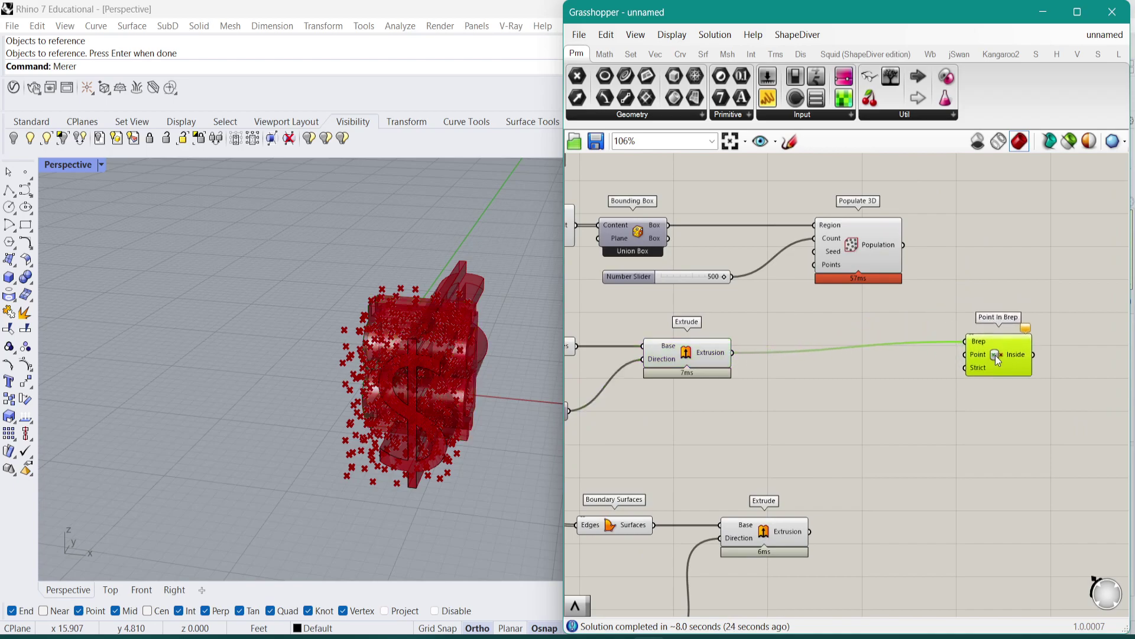
Step: Connect Populate 3D's Population output to the Point input of Point In Brep
right_drag(942, 290, 844, 266)
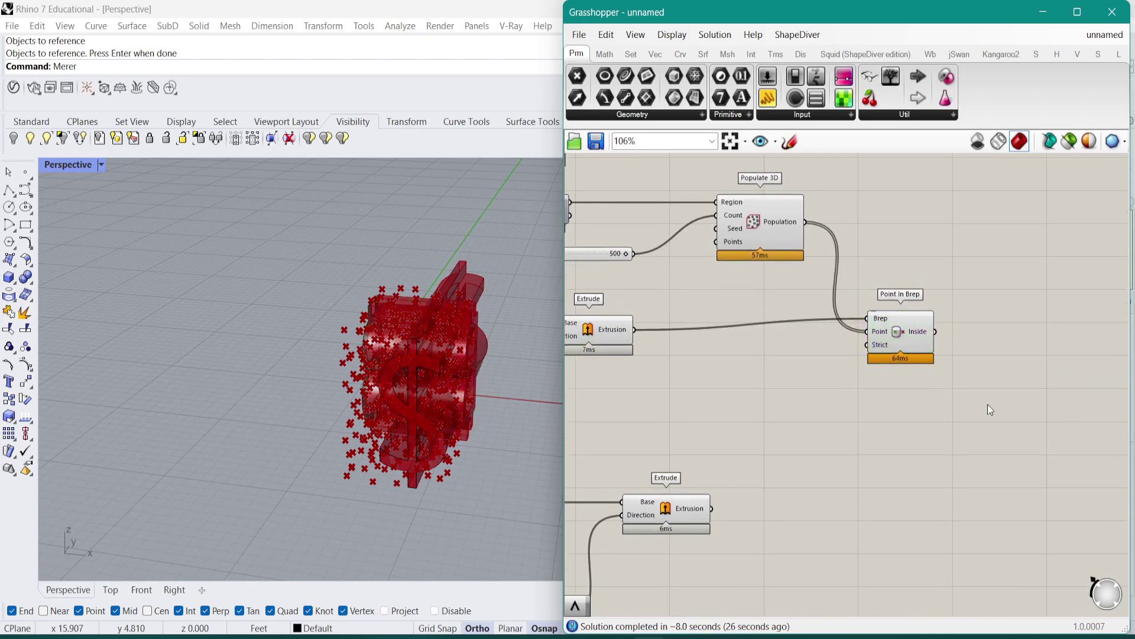
double_click(988, 403)
text(disp)
click(965, 378)
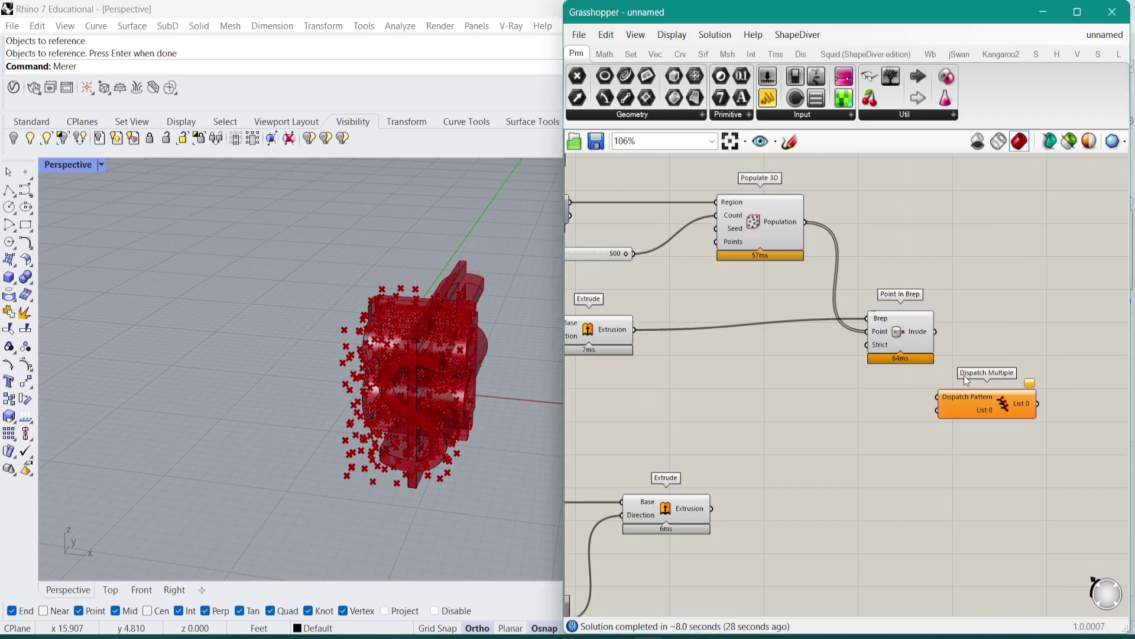
click(985, 399)
key(Delete)
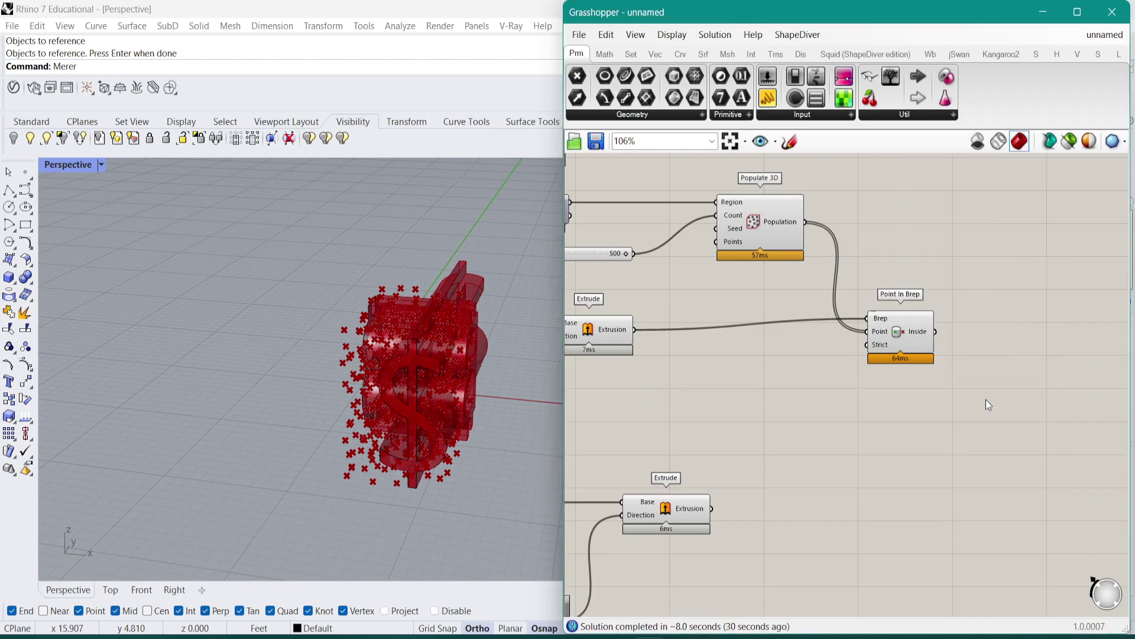
Step: Add a Dispatch component to the canvas just below and beyond Point In Brep
double_click(985, 399)
text(disp)
click(984, 383)
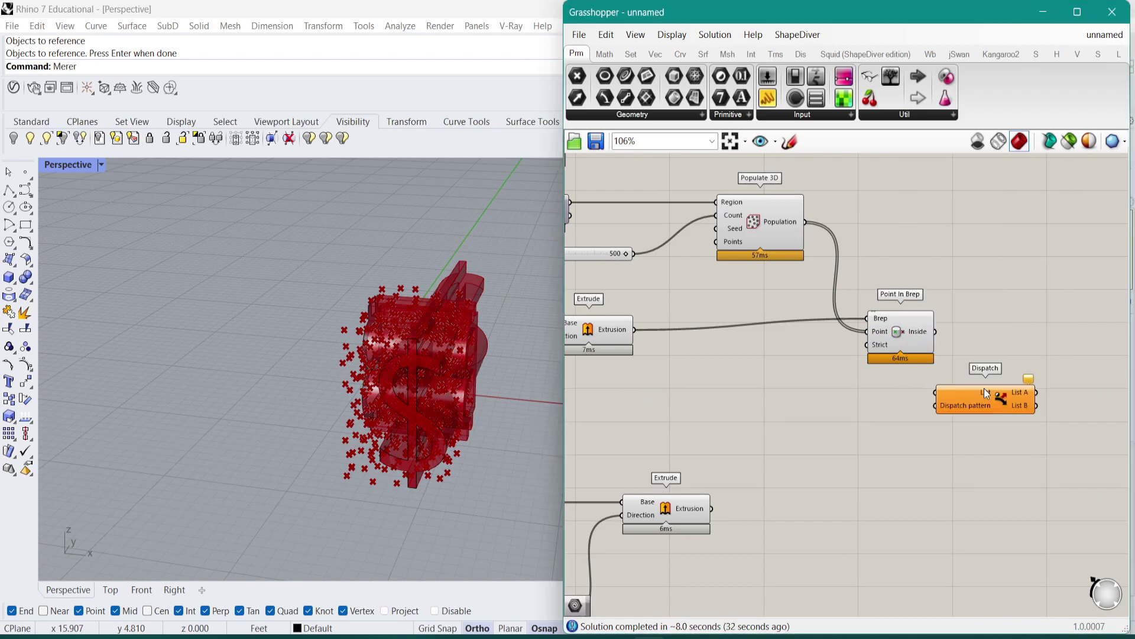
Step: Wire Point In Brep's Inside output to Dispatch pattern and Populate 3D's Population to List, and reposition Dispatch beside Point In Brep
scroll(936, 334, up, 3)
drag(935, 335, 934, 308)
scroll(934, 419, down, 3)
scroll(686, 378, down, 2)
scroll(772, 311, up, 2)
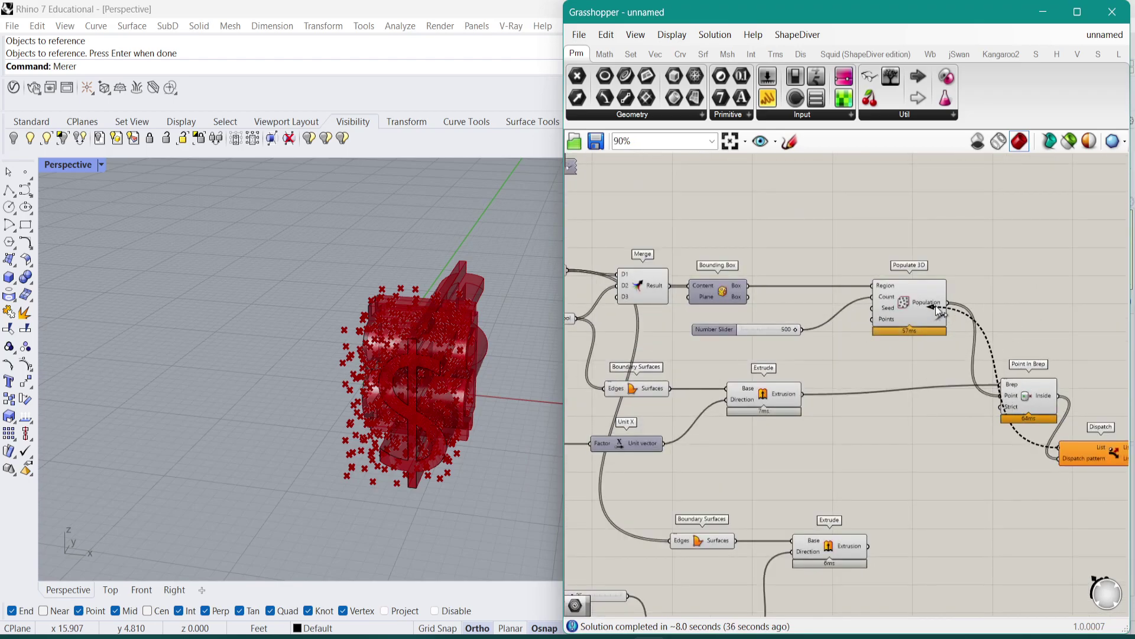
right_drag(975, 237, 679, 199)
drag(799, 414, 863, 331)
scroll(884, 373, up, 3)
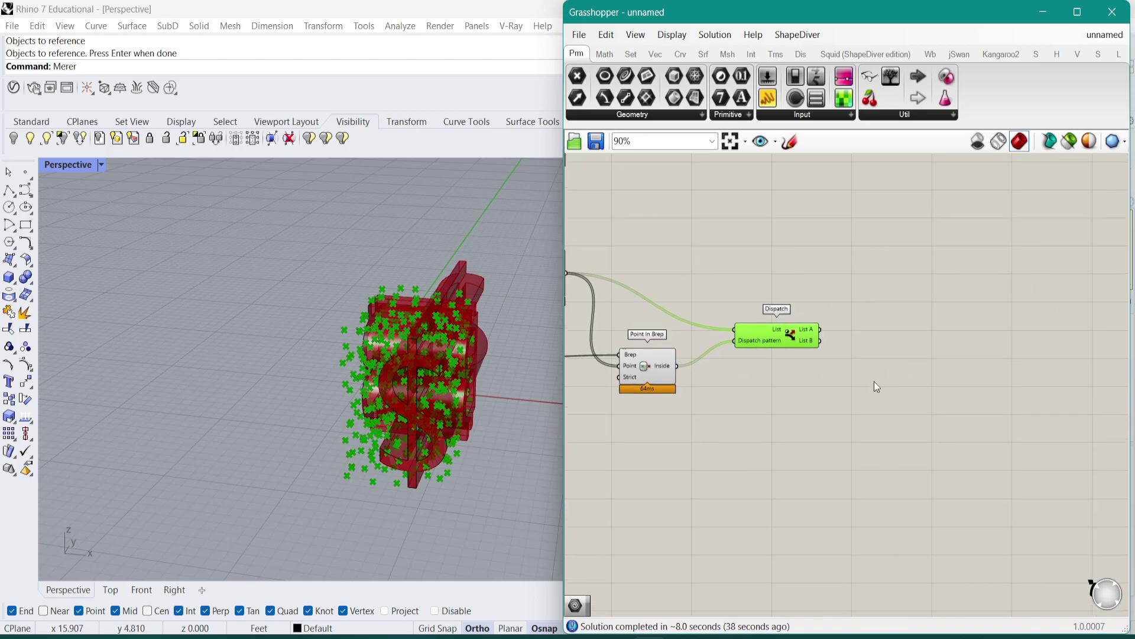
Step: Add a Point parameter fed by Dispatch's List A output and align it level with the Dispatch component
double_click(872, 416)
text(geopoint)
click(851, 393)
drag(869, 425, 873, 364)
drag(791, 287, 853, 356)
right_drag(484, 379, 506, 367)
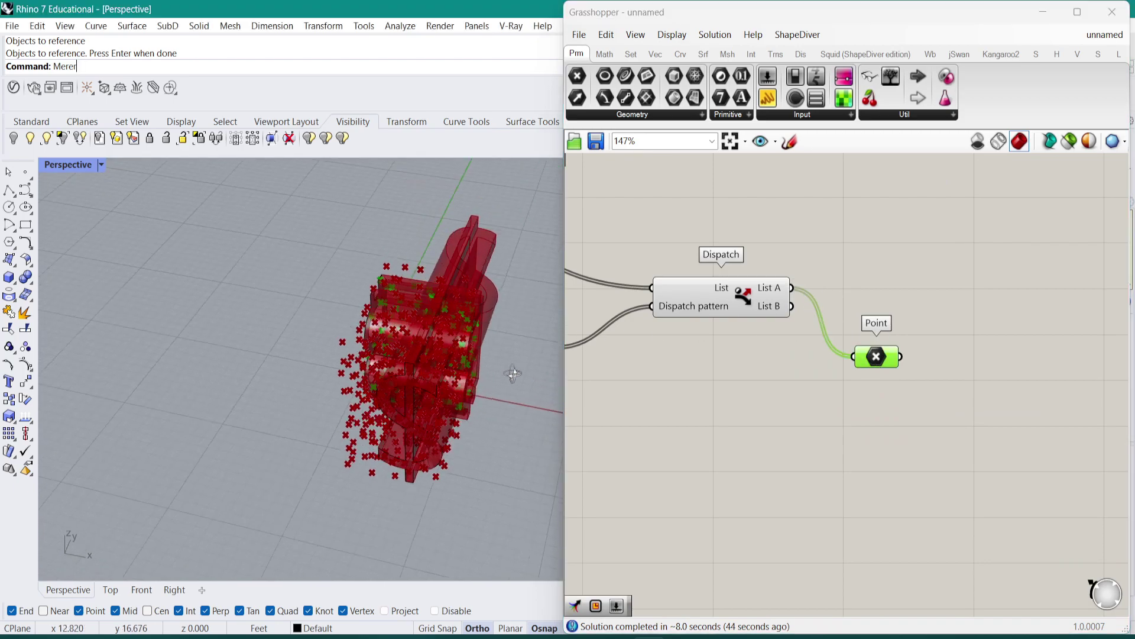
scroll(386, 332, up, 6)
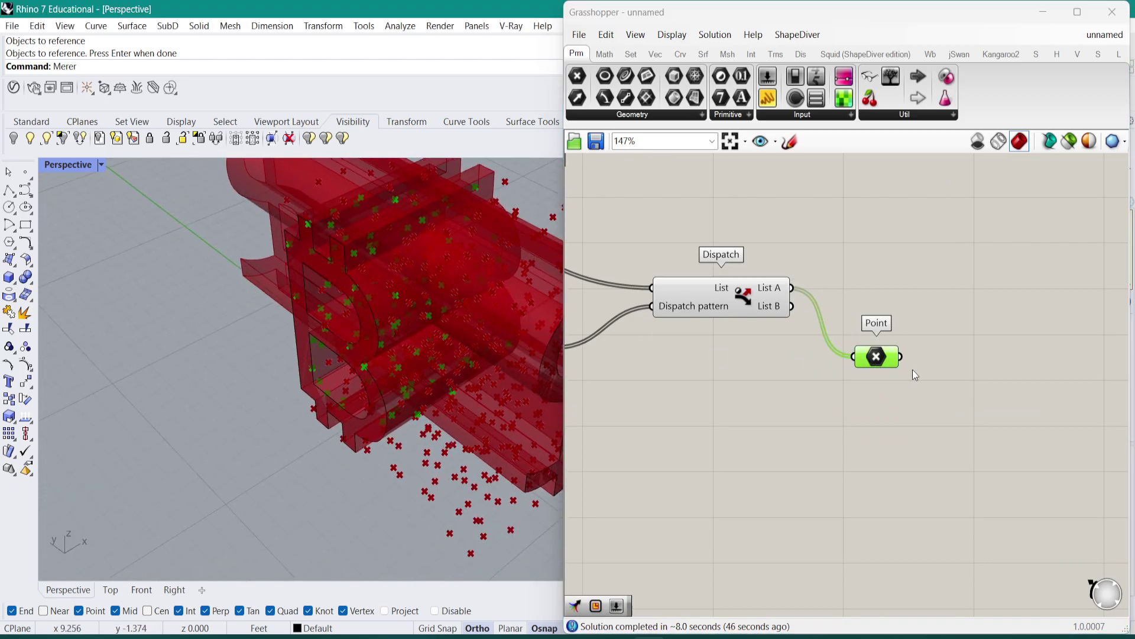
drag(868, 366, 881, 323)
scroll(885, 295, down, 3)
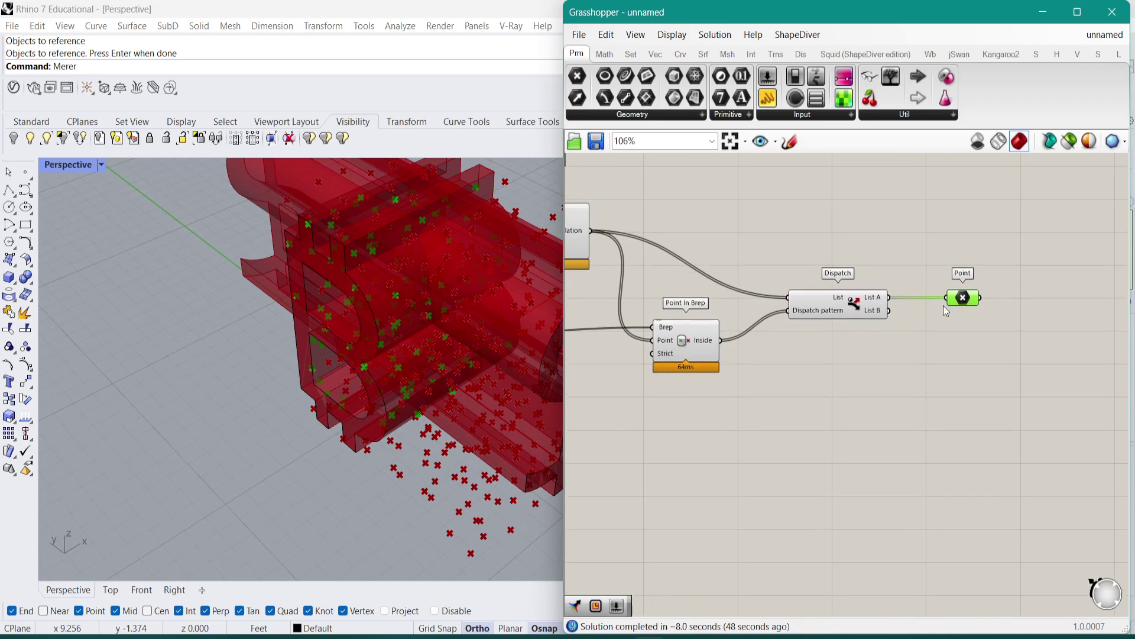
mouse_move(714, 340)
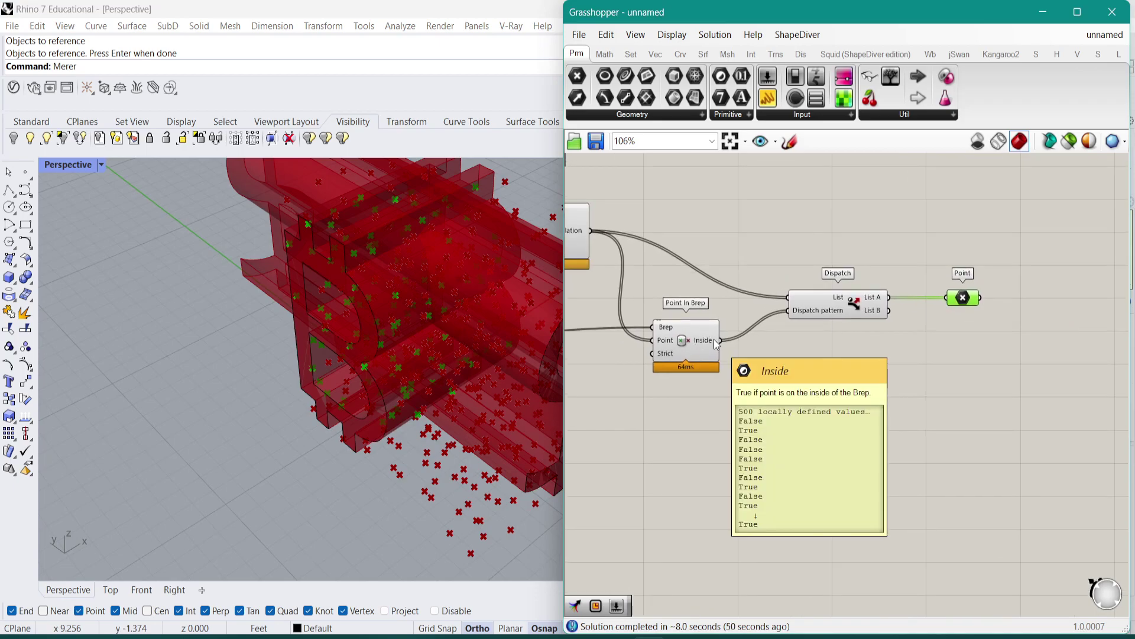
Step: Duplicate the Point In Brep and Dispatch components together and place the copies beside the dollar sign's Extrude
scroll(840, 342, down, 3)
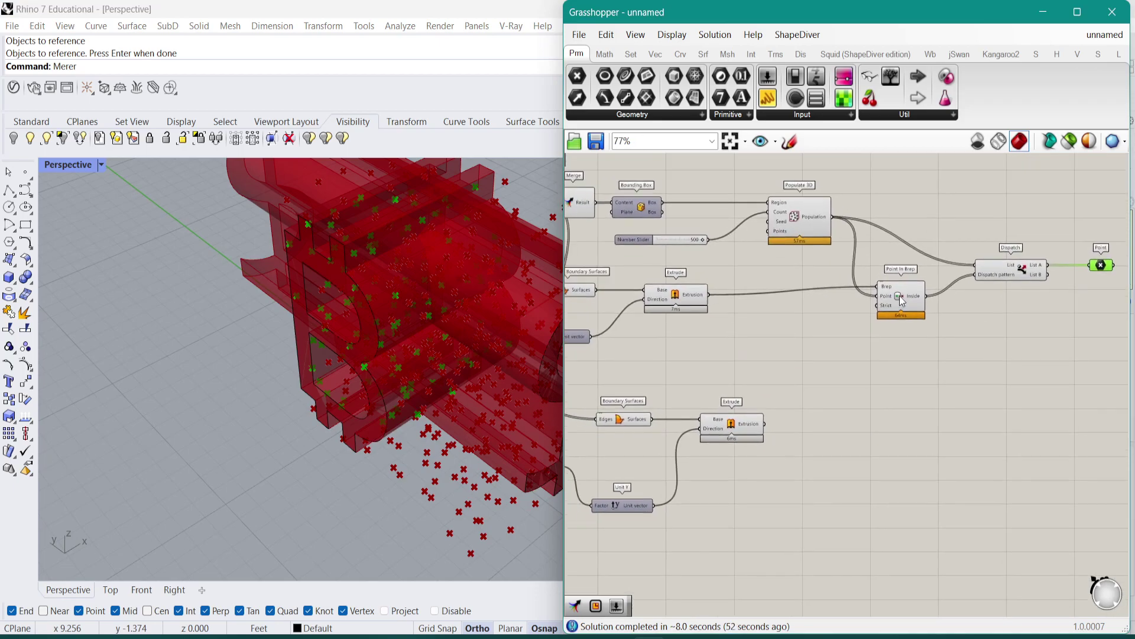
click(995, 276)
shift+click(906, 294)
alt+drag(901, 308, 913, 422)
click(818, 396)
scroll(804, 402, up, 2)
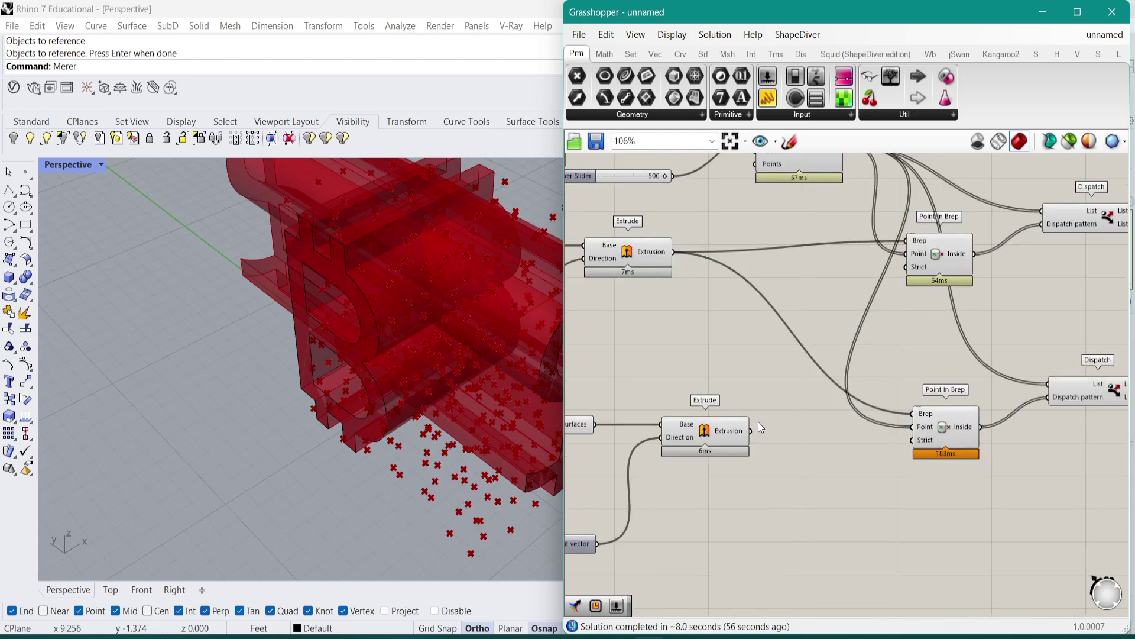
Step: Connect the dollar Extrude's Extrusion output to the copied Point In Brep's Brep input and the copied Dispatch's List input
drag(751, 430, 914, 413)
right_drag(1053, 401, 873, 395)
scroll(868, 389, down, 2)
drag(867, 389, 654, 424)
scroll(925, 403, up, 2)
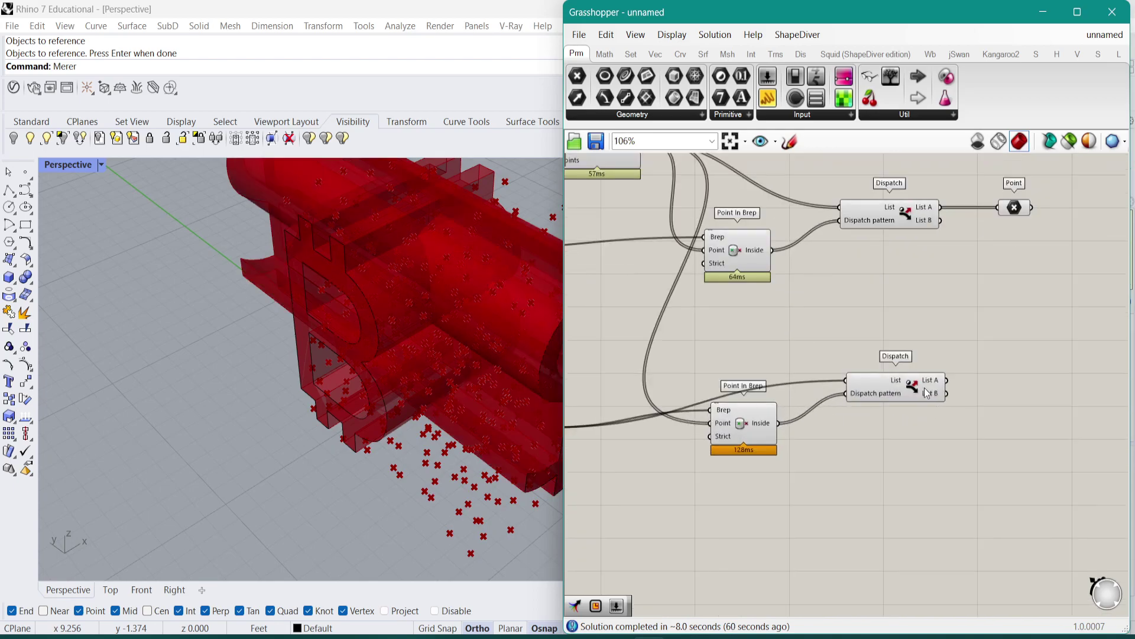
drag(928, 390, 932, 405)
Step: Copy the Point parameter beside the lower Dispatch and connect that Dispatch's List A output to it
scroll(491, 315, down, 4)
right_drag(981, 331, 903, 358)
alt+drag(940, 244, 965, 411)
click(878, 421)
drag(875, 423, 940, 398)
drag(953, 397, 957, 421)
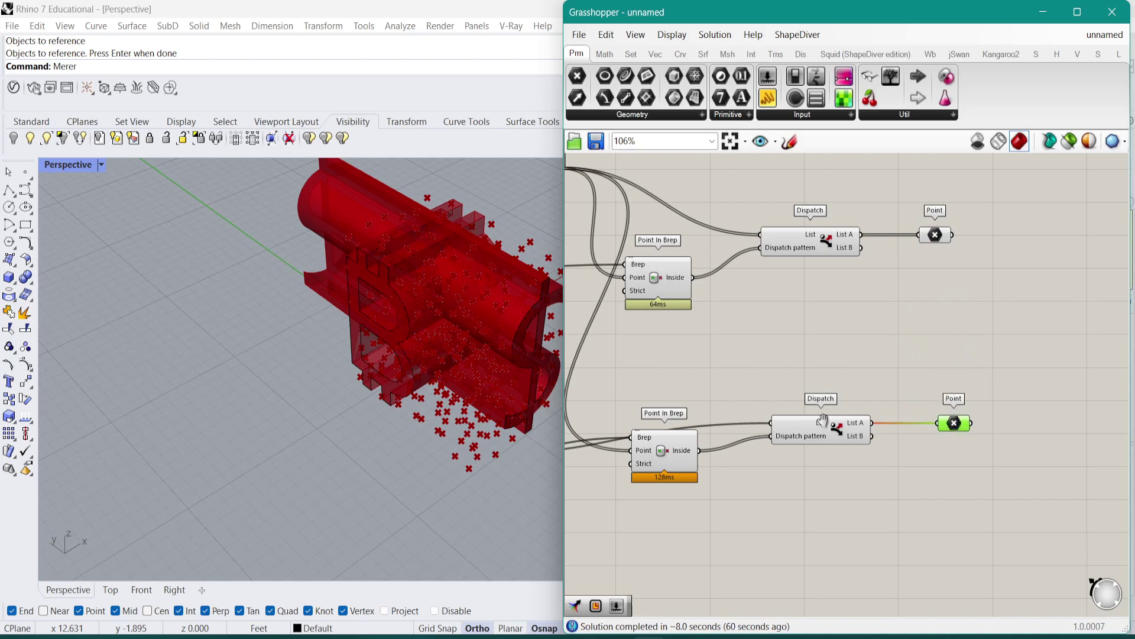
Step: Inspect the dollar Extrude and the lower Point In Brep's Point and Inside data to trace the wiring error
right_drag(811, 414, 1004, 372)
click(847, 416)
right_drag(747, 331, 792, 372)
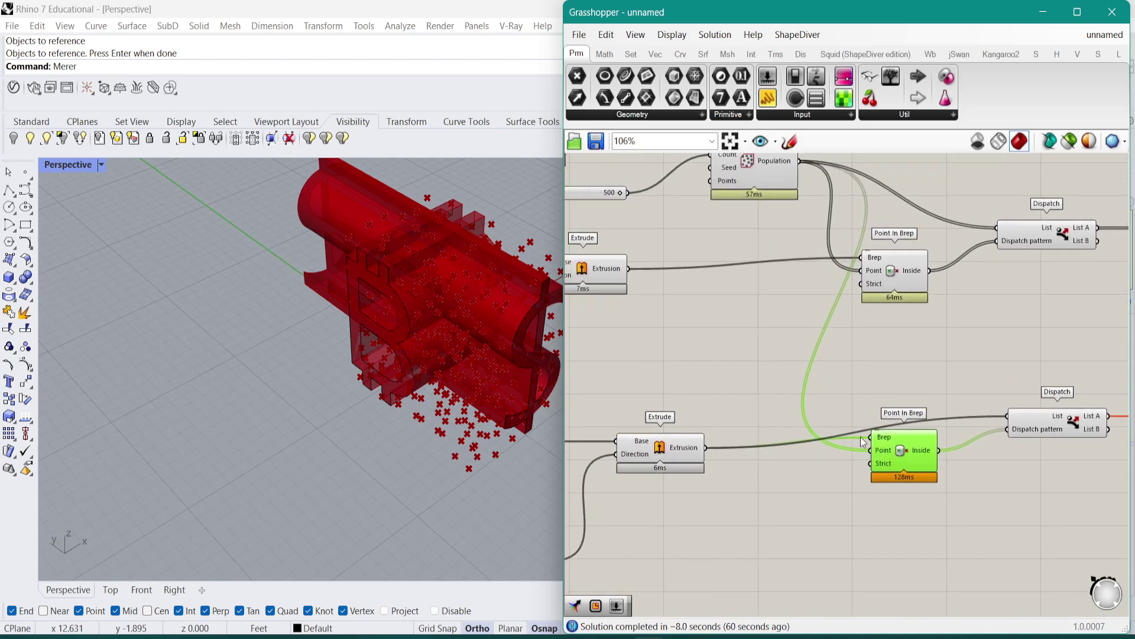
click(687, 445)
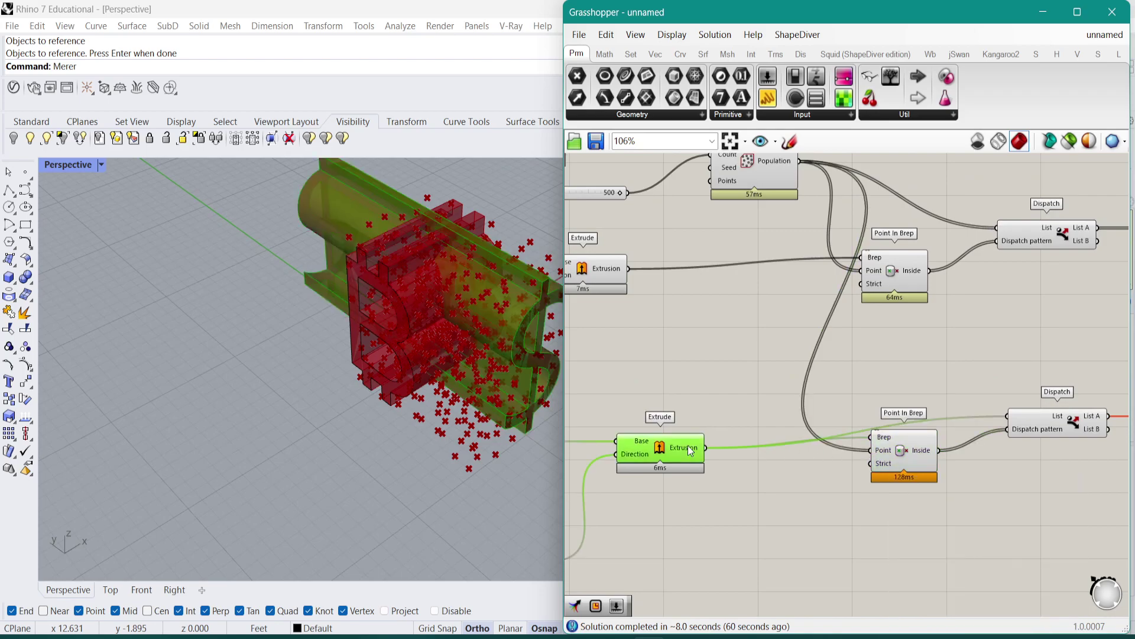
scroll(877, 457, up, 3)
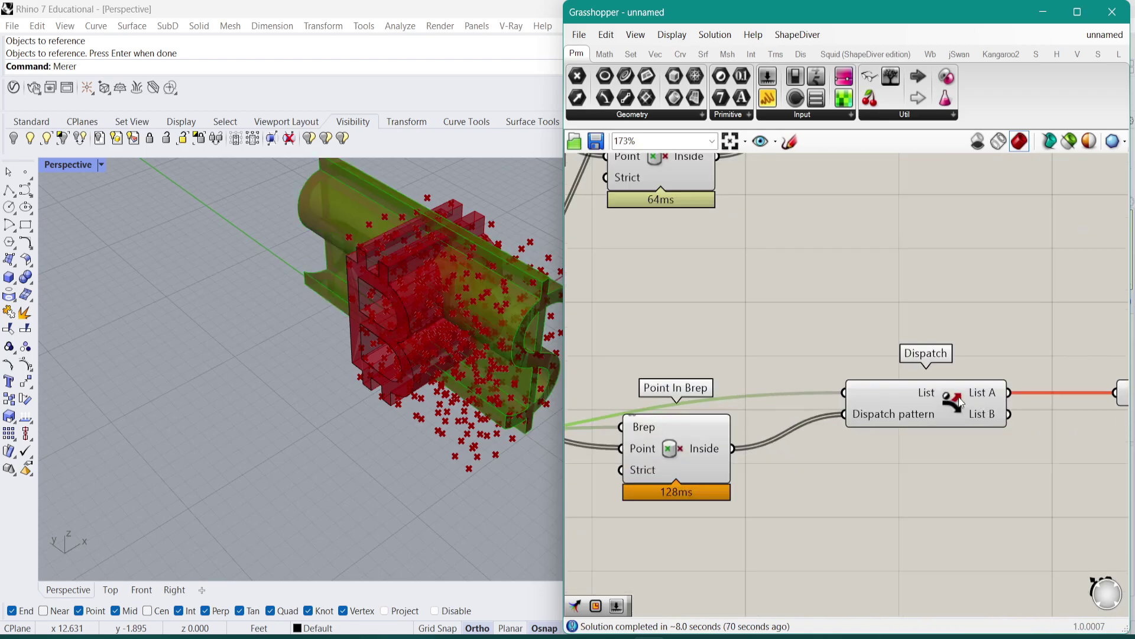
click(682, 446)
right_drag(521, 373, 473, 348)
scroll(648, 320, down, 2)
right_drag(671, 328, 801, 393)
scroll(773, 473, up, 2)
mouse_move(758, 477)
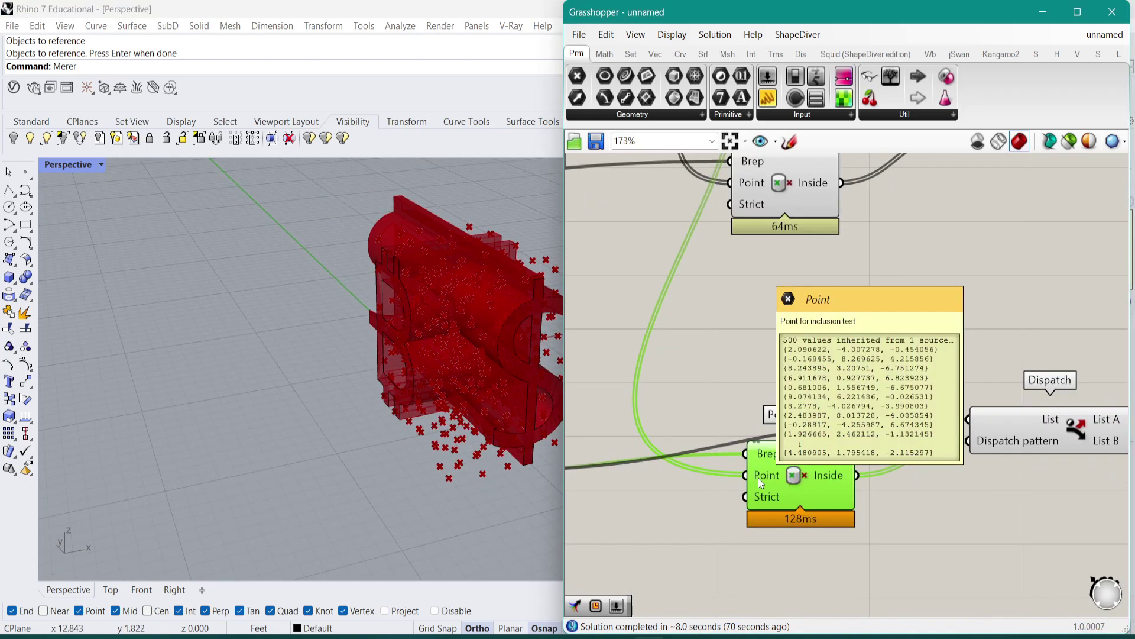
mouse_move(839, 482)
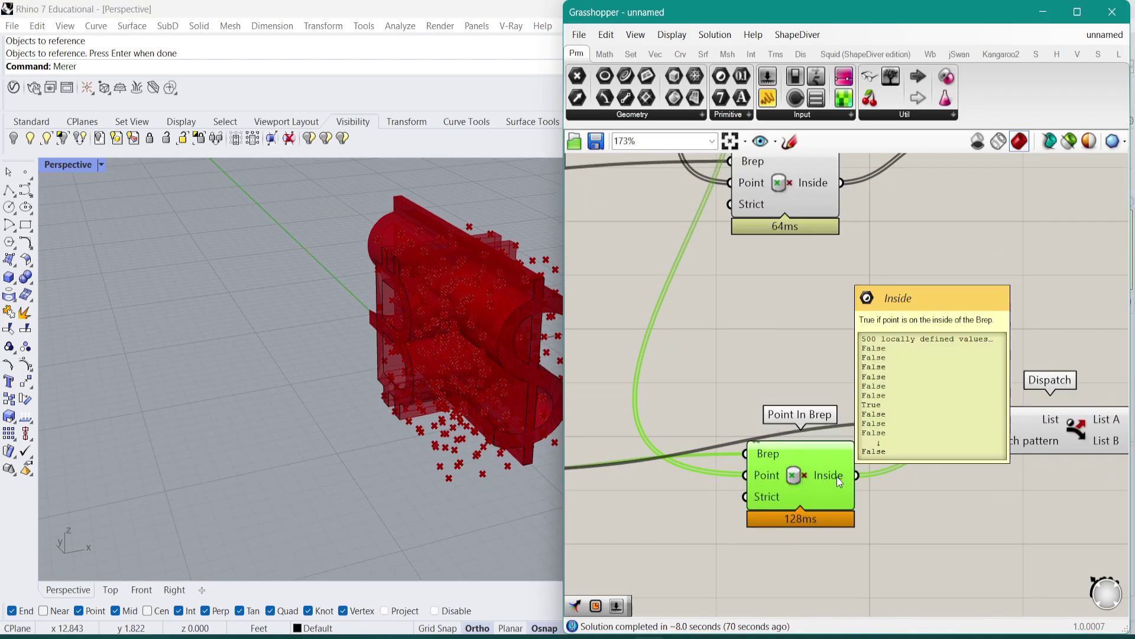
Step: Examine the geometry passing through the lower Dispatch and trace its List input back to the dollar Extrude
right_drag(817, 445, 745, 425)
click(942, 410)
right_drag(449, 317, 378, 260)
scroll(425, 285, up, 5)
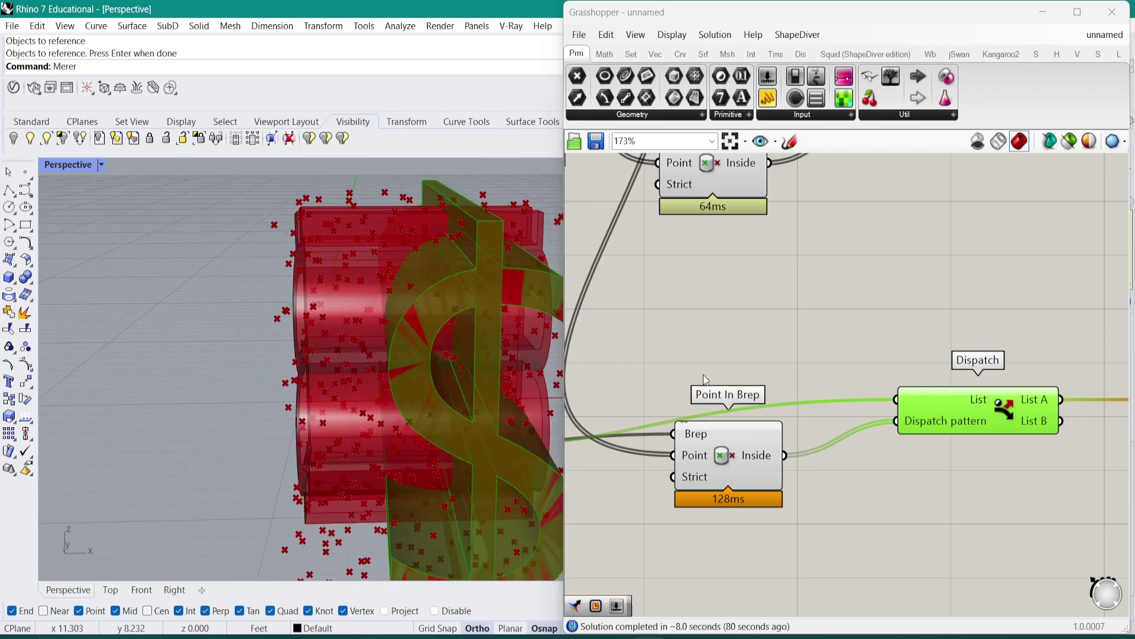
scroll(811, 356, down, 2)
right_drag(811, 356, 937, 340)
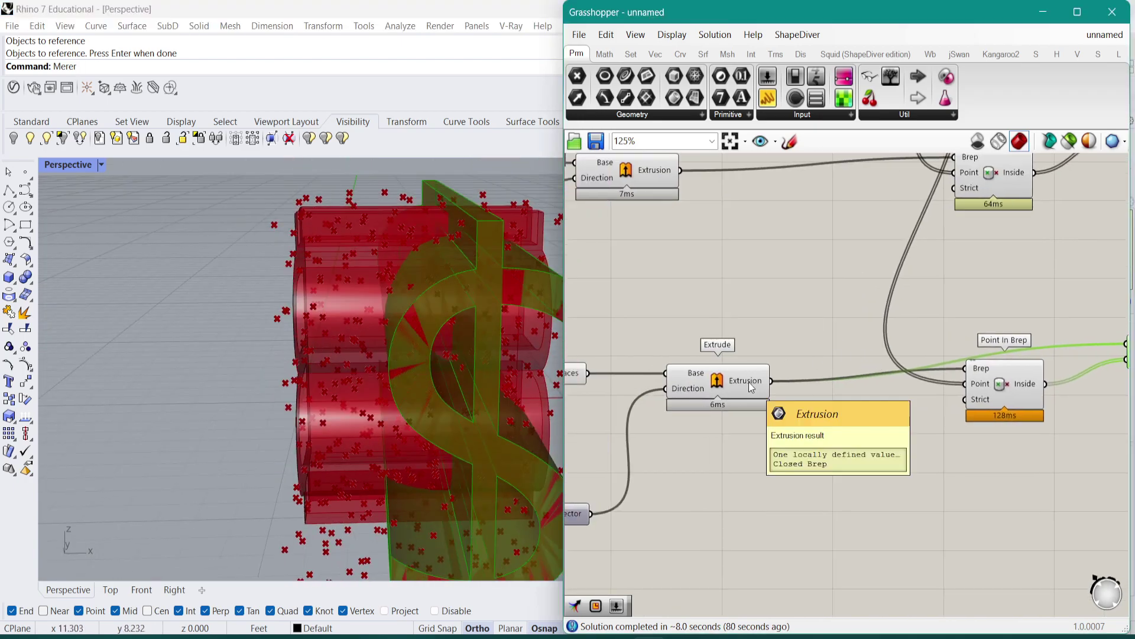
scroll(749, 381, down, 1)
right_drag(891, 257, 760, 278)
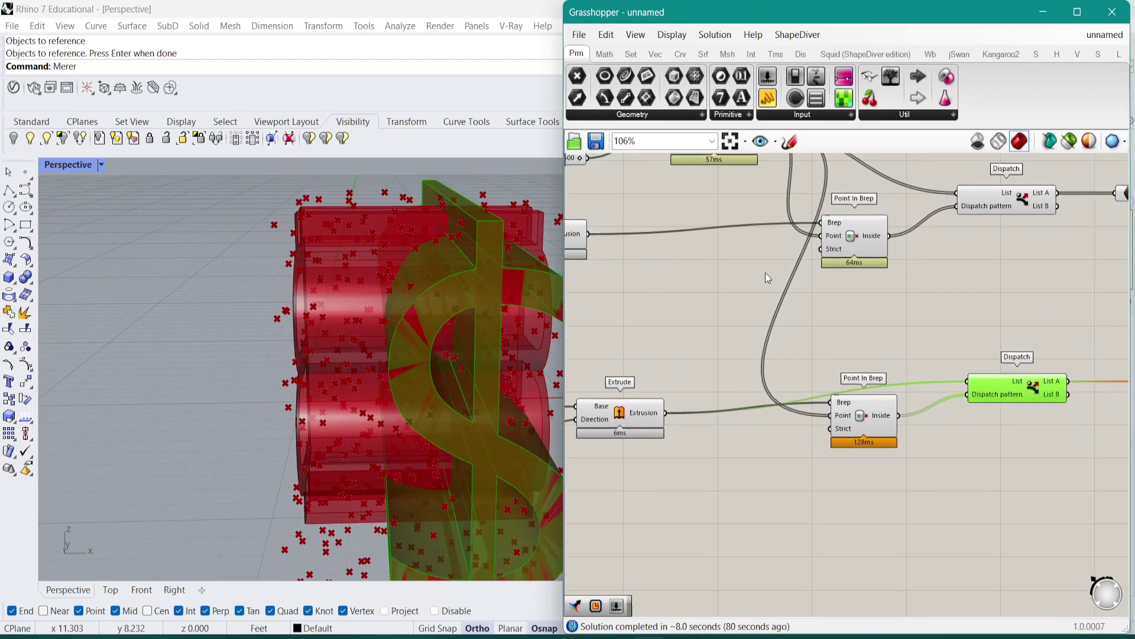
Step: Replace the lower Dispatch's List source with Populate 3D's Population output and shift the lower Point In Brep slightly down
drag(848, 414, 858, 433)
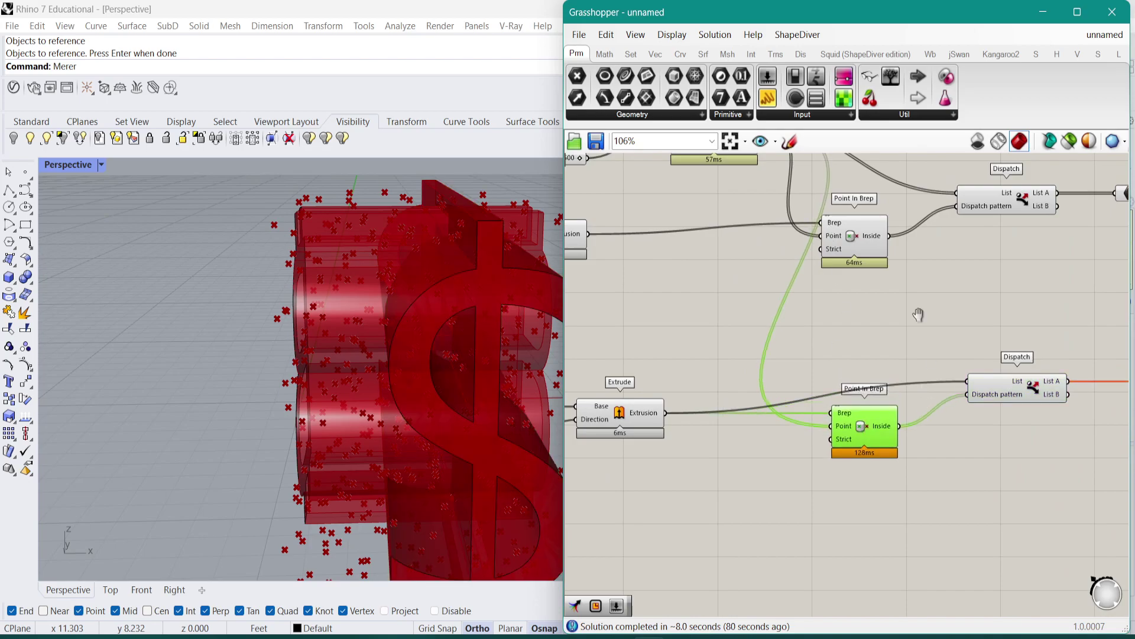
right_drag(921, 315, 908, 341)
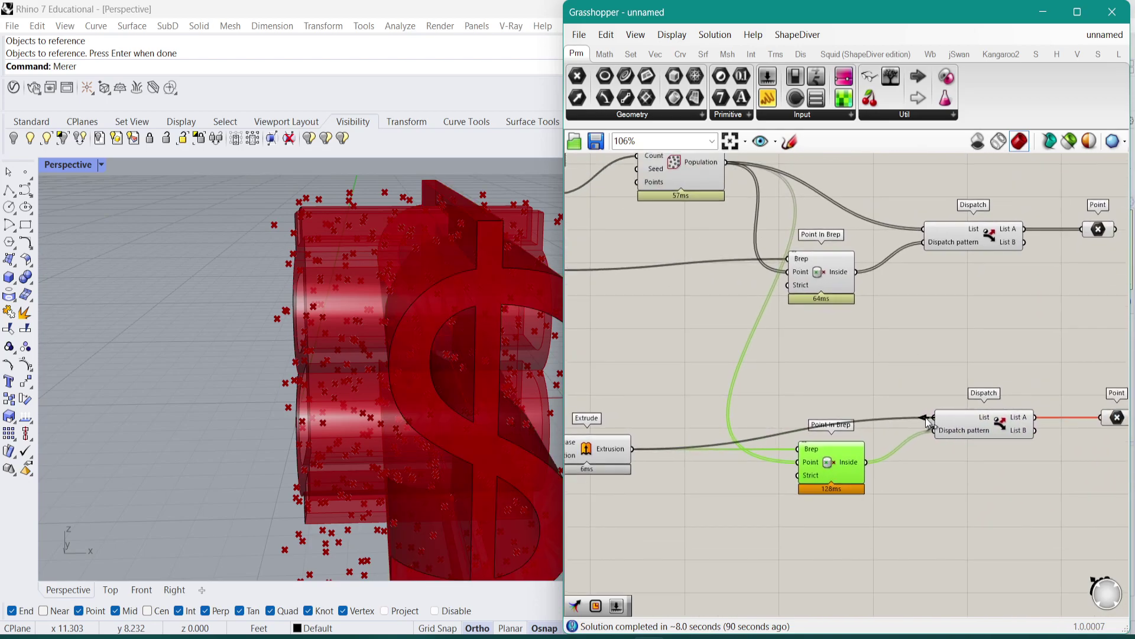
scroll(938, 416, down, 2)
scroll(943, 417, up, 3)
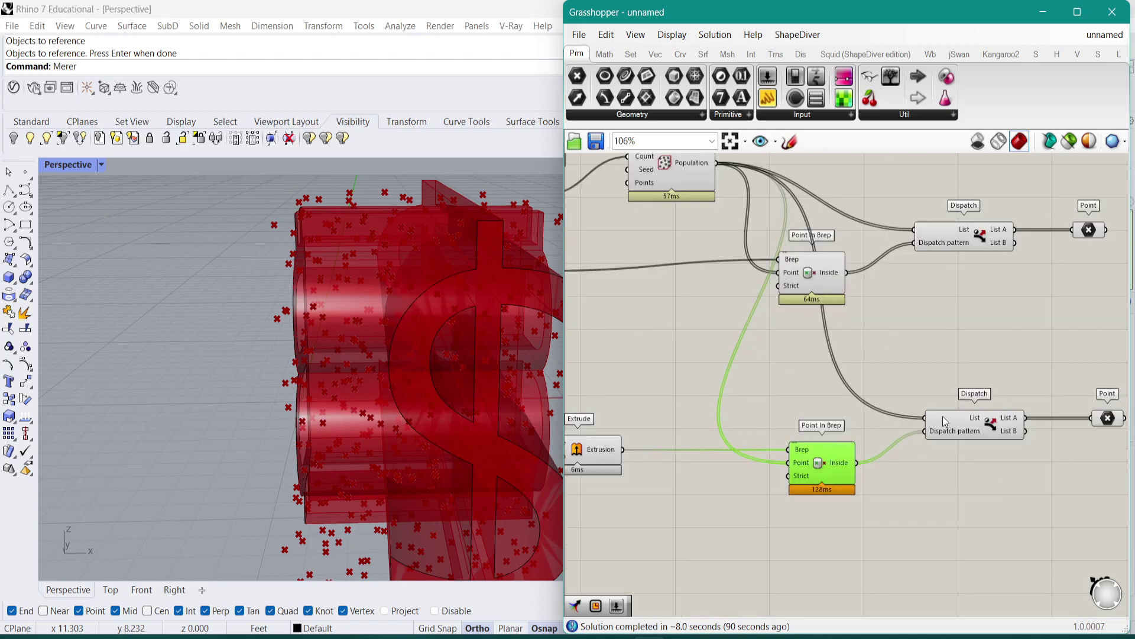
Step: Compare in the Perspective viewport which points the lower and upper Point parameters contain
click(957, 401)
right_drag(958, 400, 877, 400)
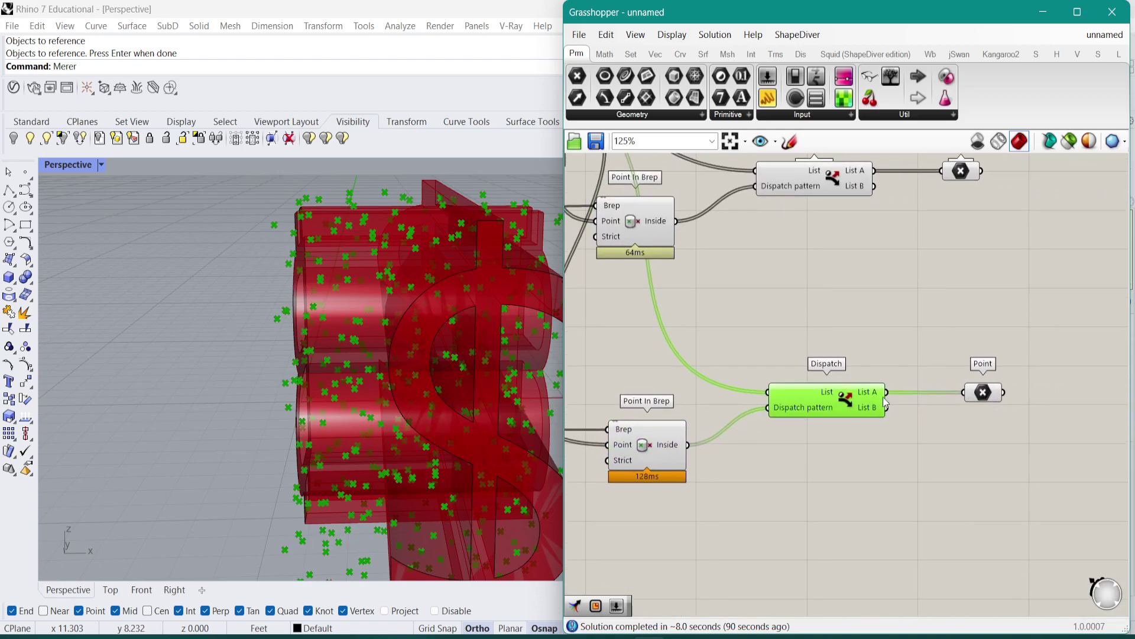
click(986, 394)
right_drag(408, 344, 526, 384)
scroll(529, 385, down, 4)
right_drag(925, 235, 926, 305)
click(962, 241)
click(981, 463)
click(959, 242)
scroll(918, 269, down, 2)
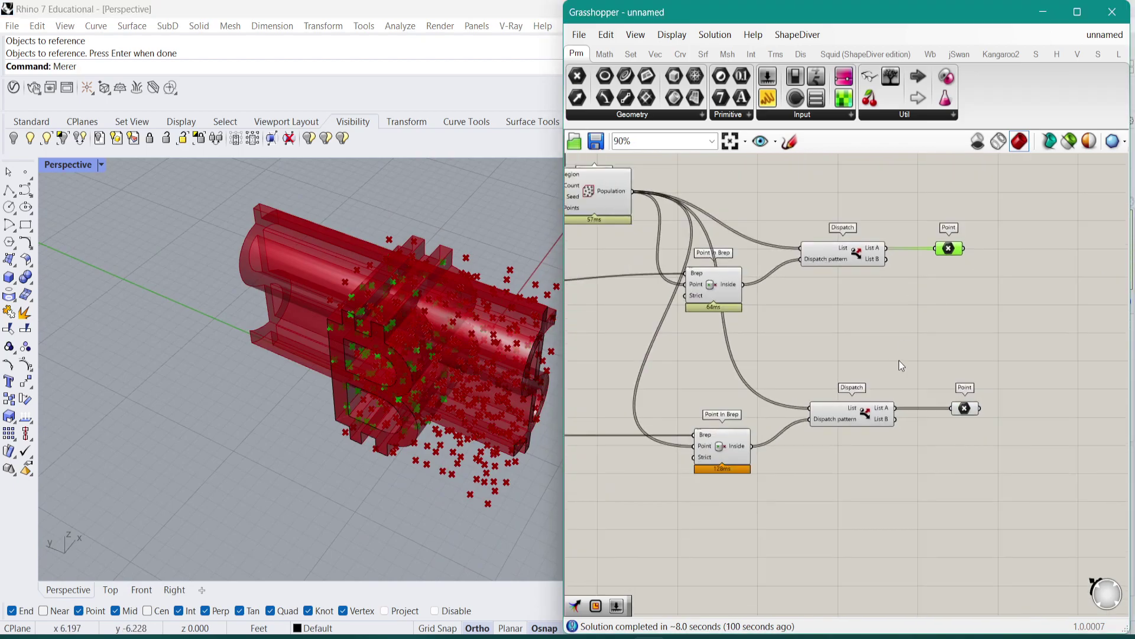
Step: Add a Gate And component between the upper and lower Dispatch components
double_click(837, 347)
text(and)
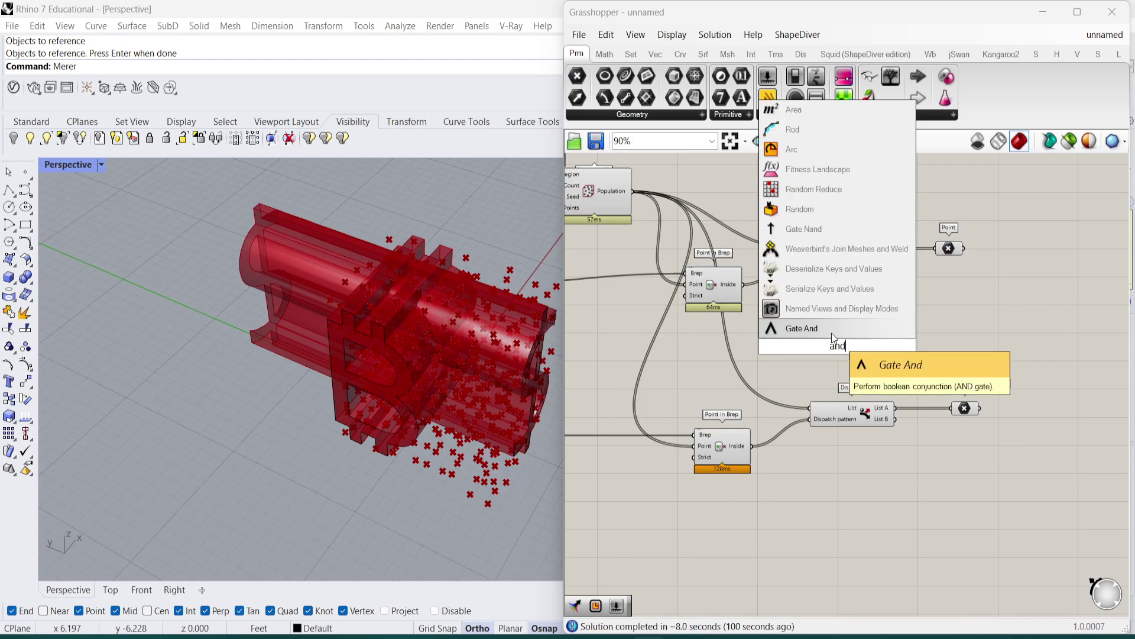
click(832, 332)
Step: Wire both Point In Brep Inside outputs into Gate And's A and B, and its Result into the upper Dispatch's pattern input
drag(717, 265, 732, 530)
drag(907, 362, 823, 229)
click(861, 217)
right_drag(978, 252, 919, 323)
click(999, 281)
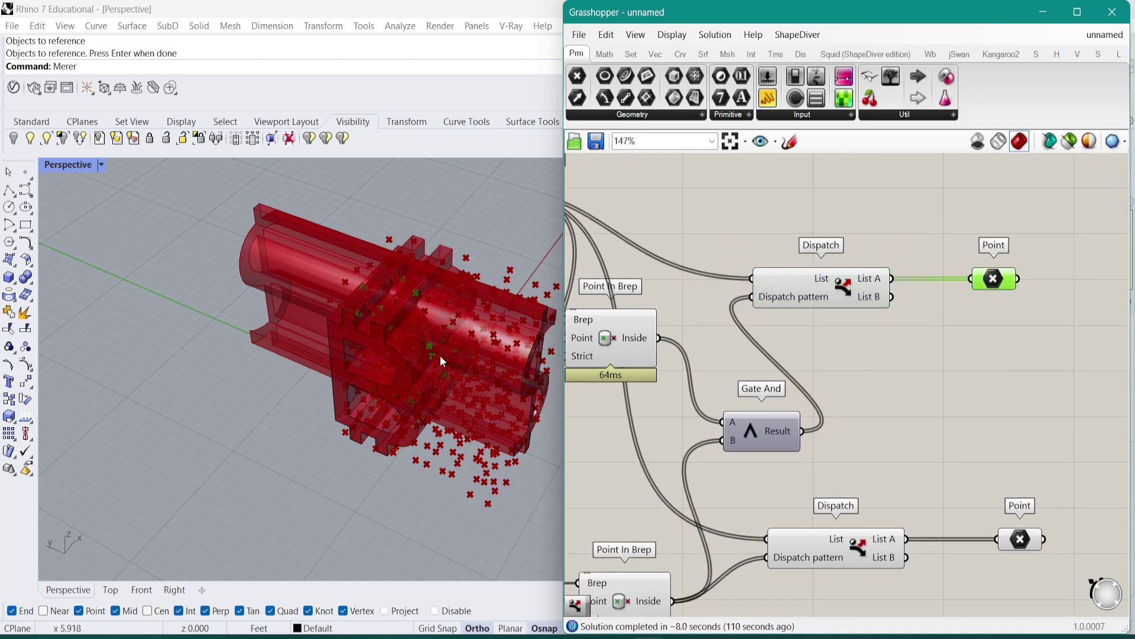
scroll(430, 324, up, 5)
scroll(701, 350, down, 3)
scroll(701, 350, down, 6)
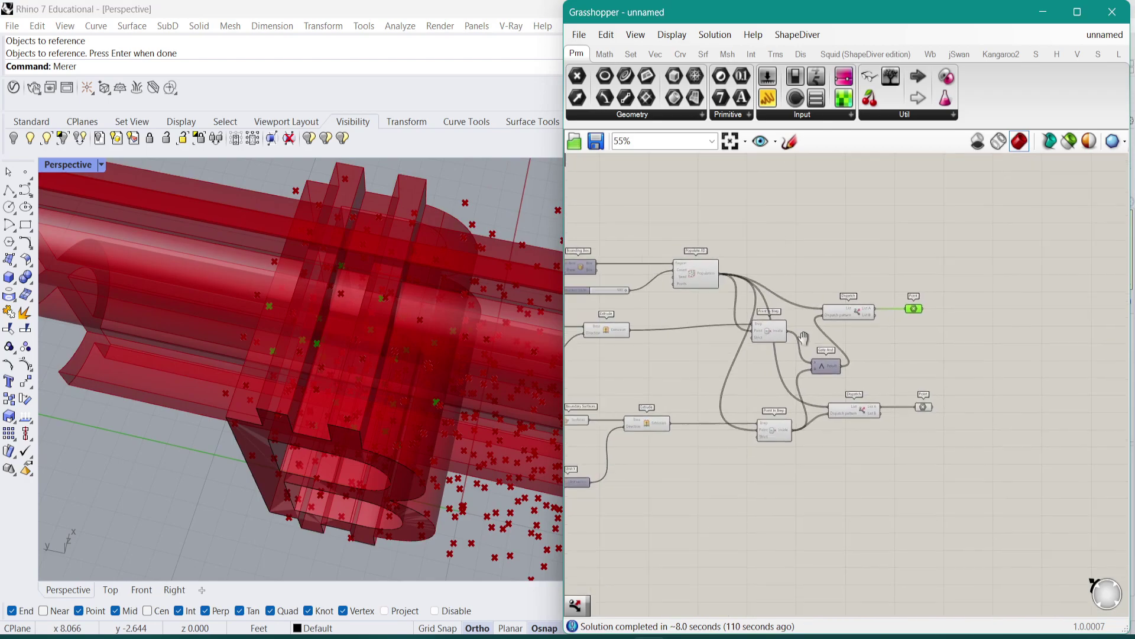
Step: Hide the previews of all components upstream of the Dispatches, including Populate 3D, both Extrudes and both Point In Breps
drag(834, 273, 580, 503)
middle_click(695, 360)
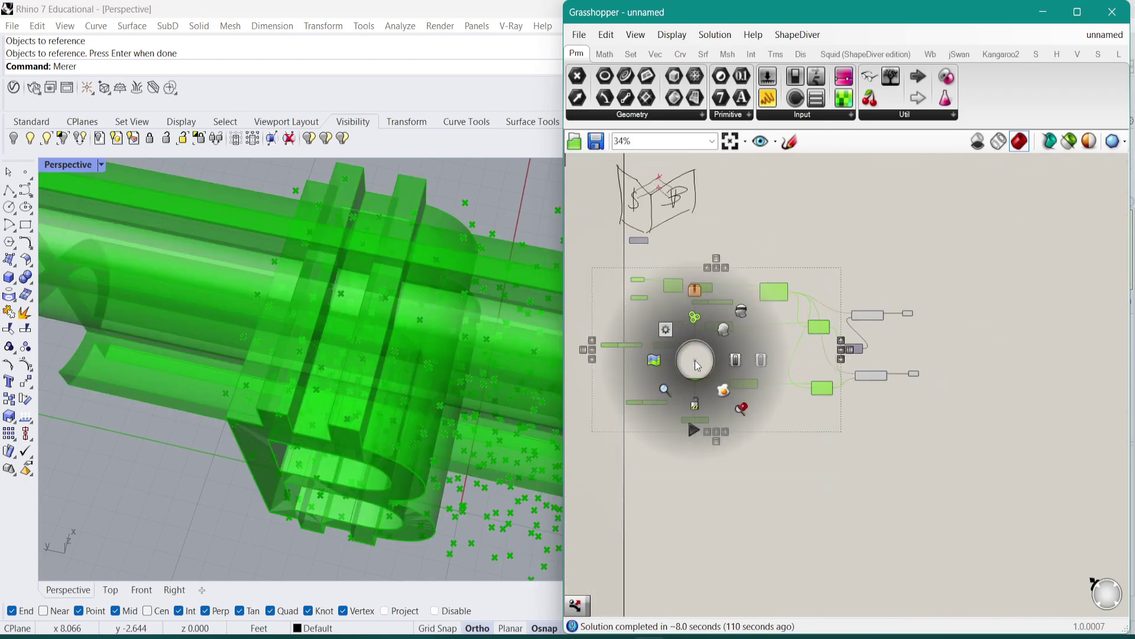
click(735, 315)
scroll(917, 306, up, 9)
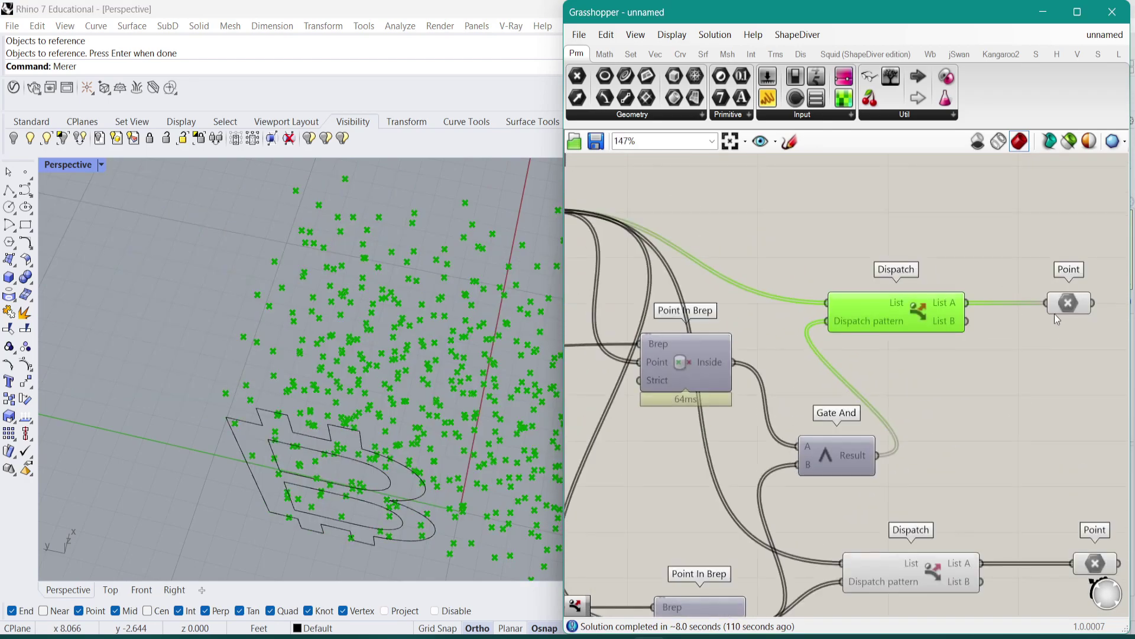
click(1055, 309)
right_drag(414, 349, 314, 284)
right_drag(758, 340, 875, 347)
scroll(875, 347, down, 3)
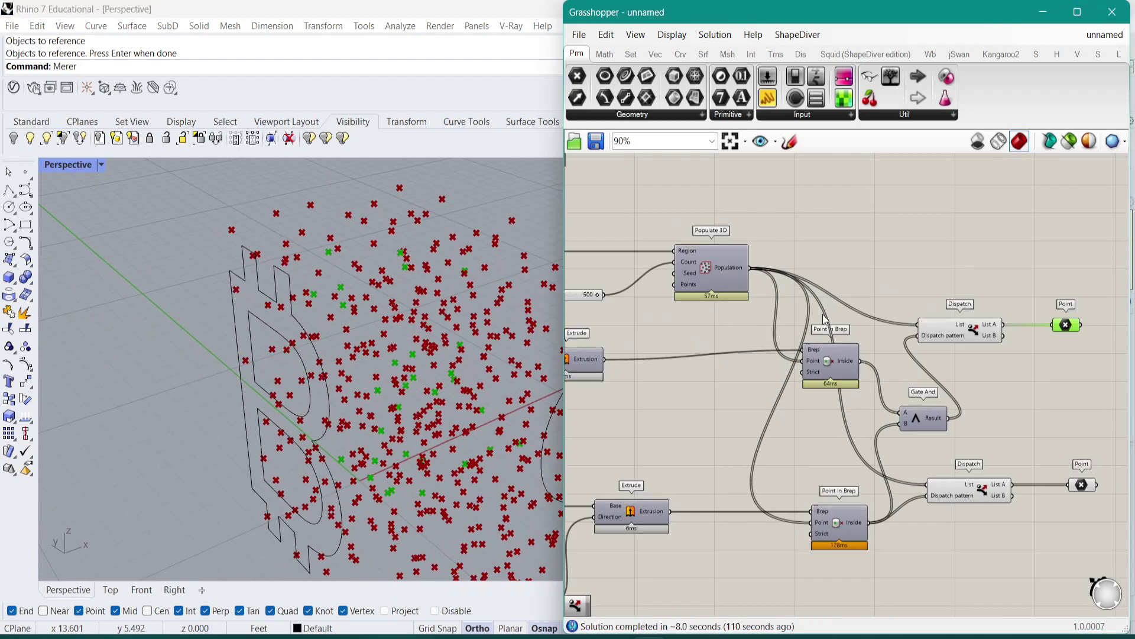
Step: Hide the previews of both Dispatch components and the lower Point parameter, and highlight the upper Point parameter's points
click(964, 482)
right_drag(1120, 521, 1039, 501)
drag(1039, 502, 851, 433)
shift+click(889, 313)
middle_click(889, 312)
click(935, 264)
click(958, 253)
double_click(997, 300)
click(990, 316)
click(986, 304)
right_drag(378, 322, 253, 368)
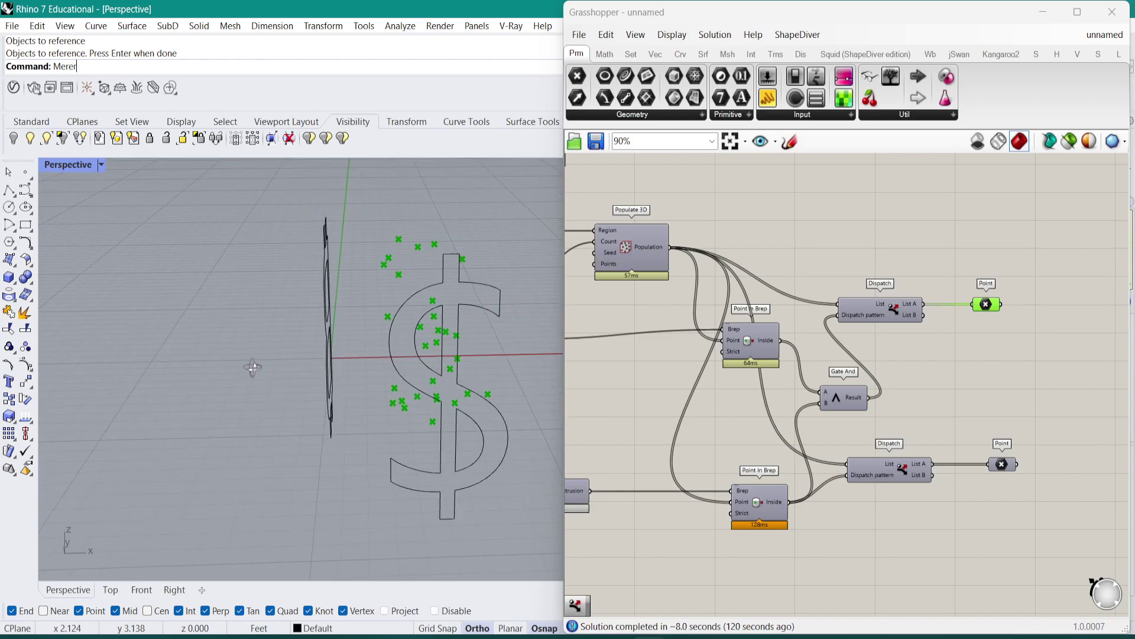
Step: Edit the Number Slider feeding Populate 3D's Count to a maximum of 10500 and a value of 10002
right_drag(587, 310, 814, 375)
scroll(755, 353, up, 4)
right_drag(755, 353, 796, 356)
right_drag(701, 329, 737, 353)
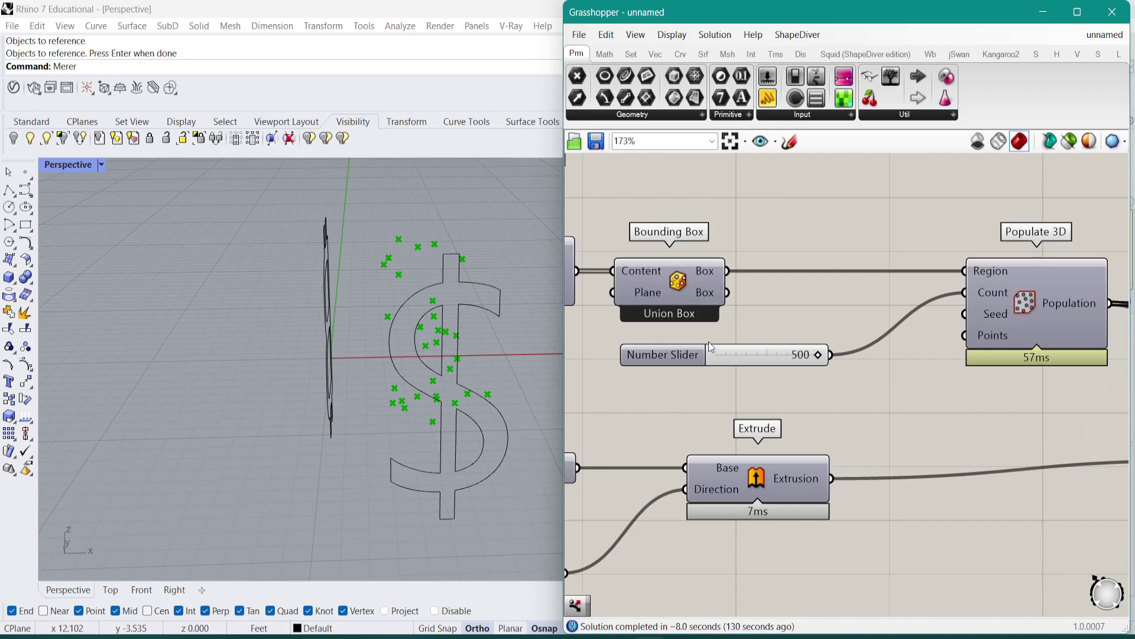
double_click(689, 353)
drag(756, 395, 753, 381)
drag(634, 473, 767, 483)
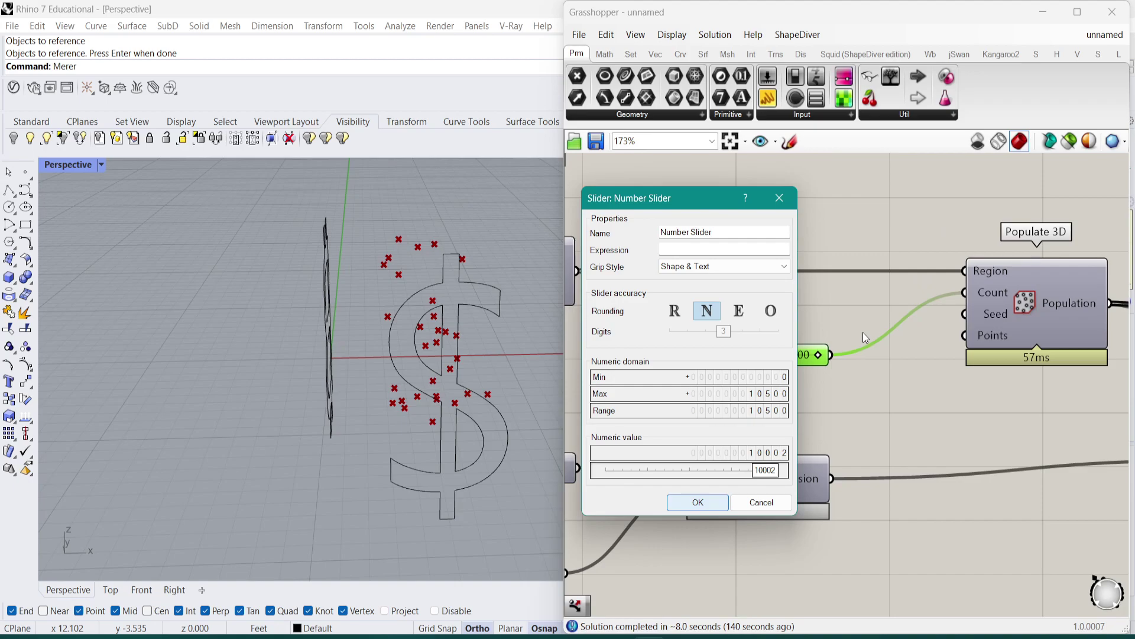
key(Return)
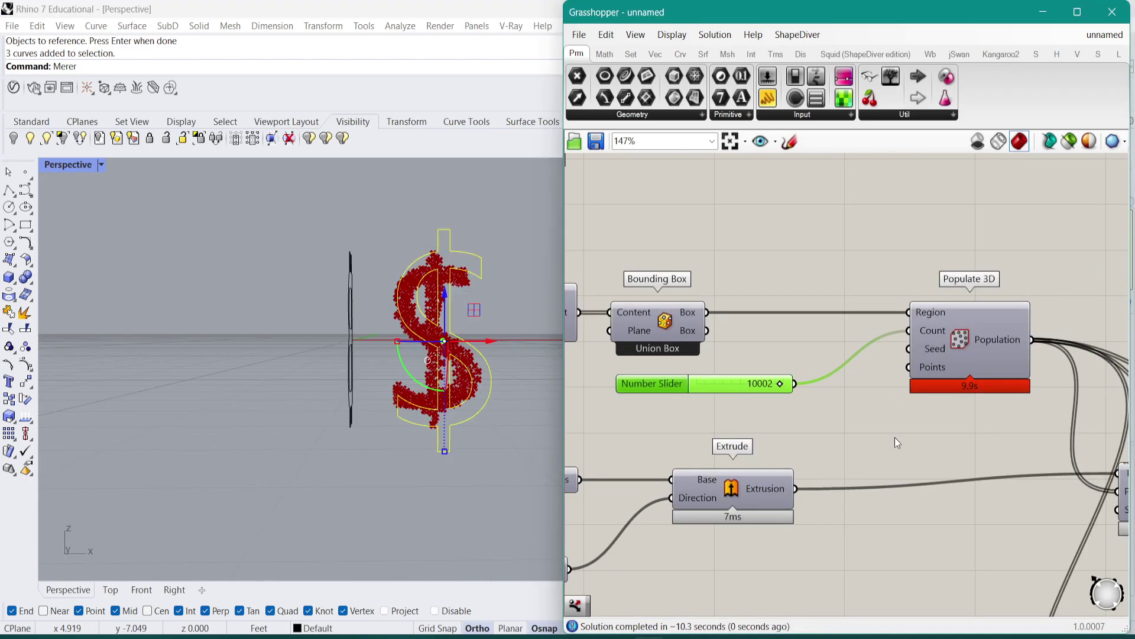
Step: Examine the denser point cloud from both sign directions and highlight the upper Point parameter's points
right_drag(414, 386, 418, 385)
right_drag(285, 369, 431, 408)
scroll(360, 349, up, 5)
right_drag(361, 367, 362, 307)
scroll(361, 307, down, 5)
right_drag(809, 345, 695, 311)
scroll(695, 311, down, 2)
right_drag(1092, 378, 811, 313)
scroll(861, 258, up, 3)
click(917, 289)
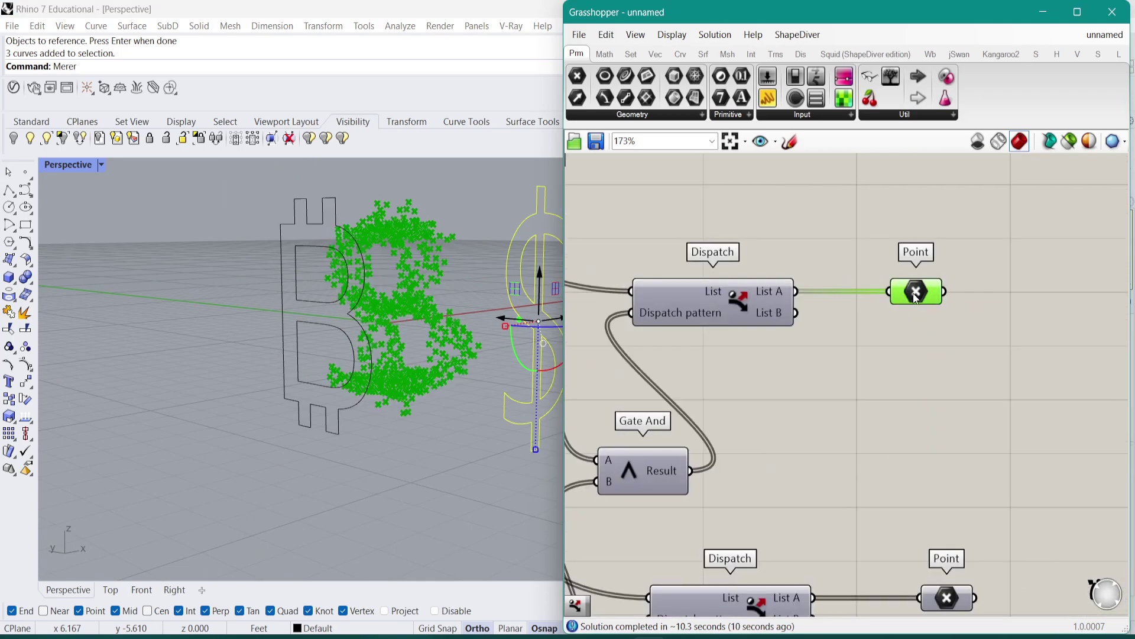
Step: Add a Rectangle component and wire the upper Point parameter into its Plane input
right_drag(961, 331, 841, 339)
double_click(895, 366)
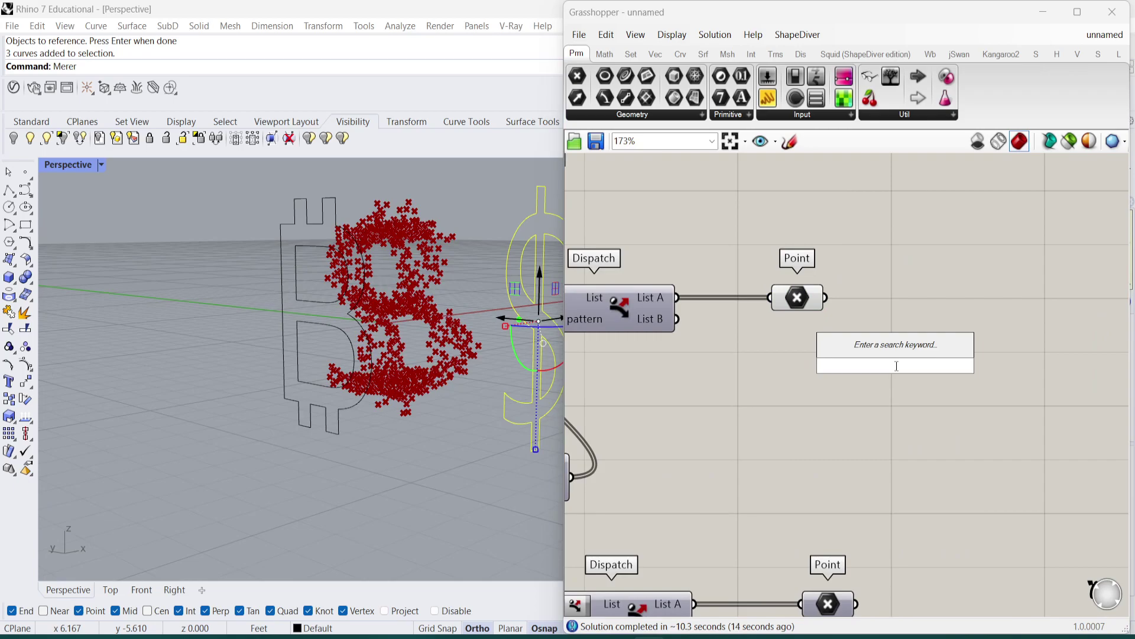
text(rect)
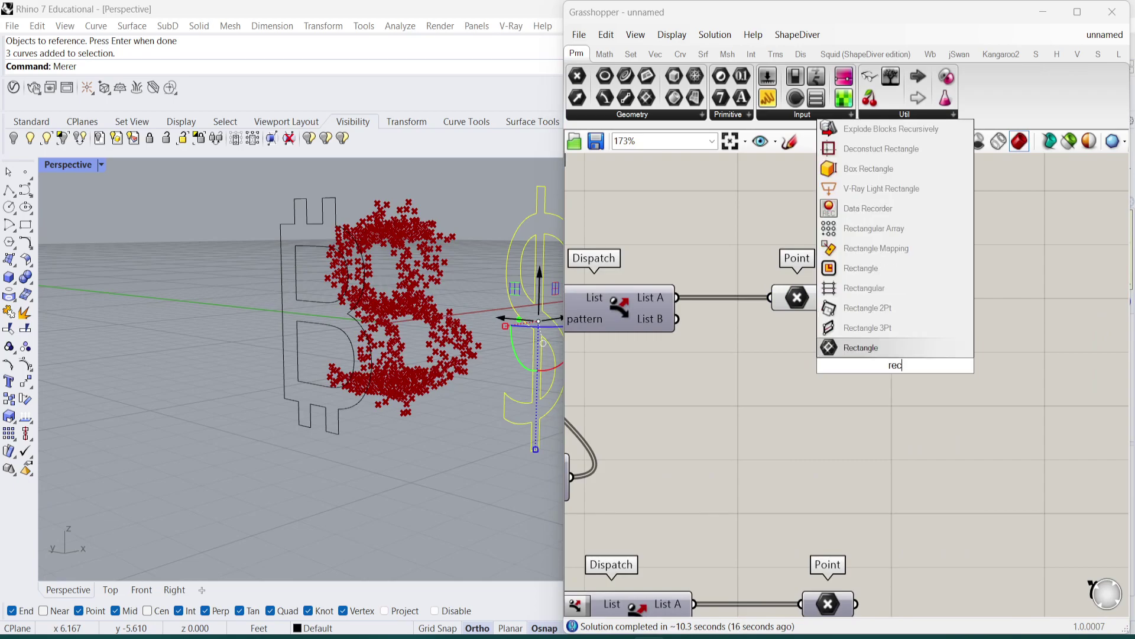
double_click(903, 417)
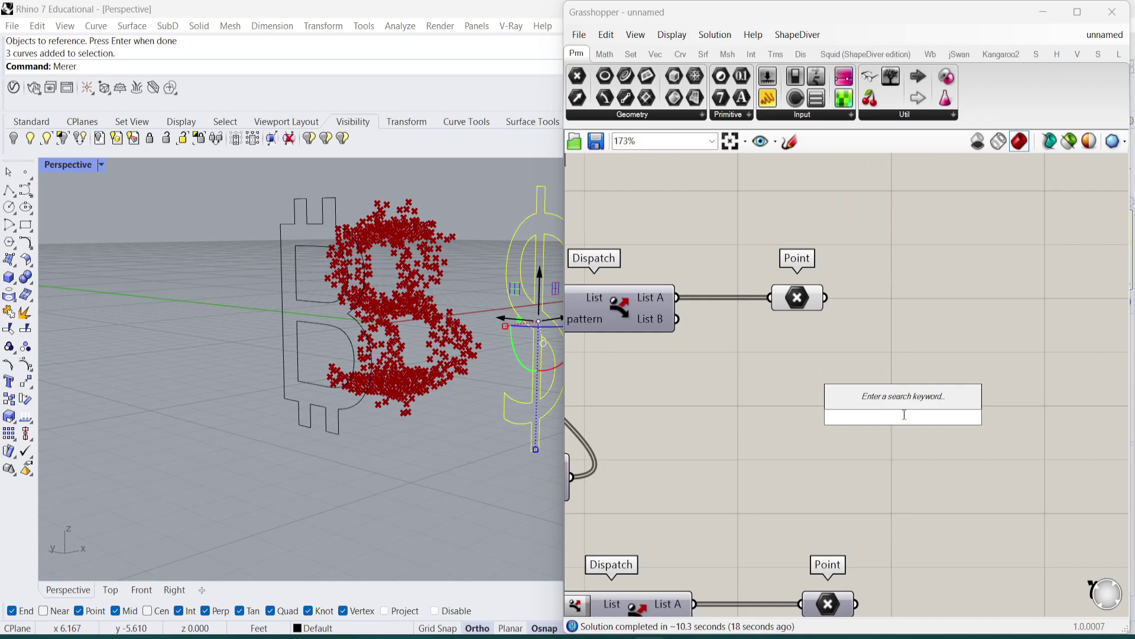
text(rect)
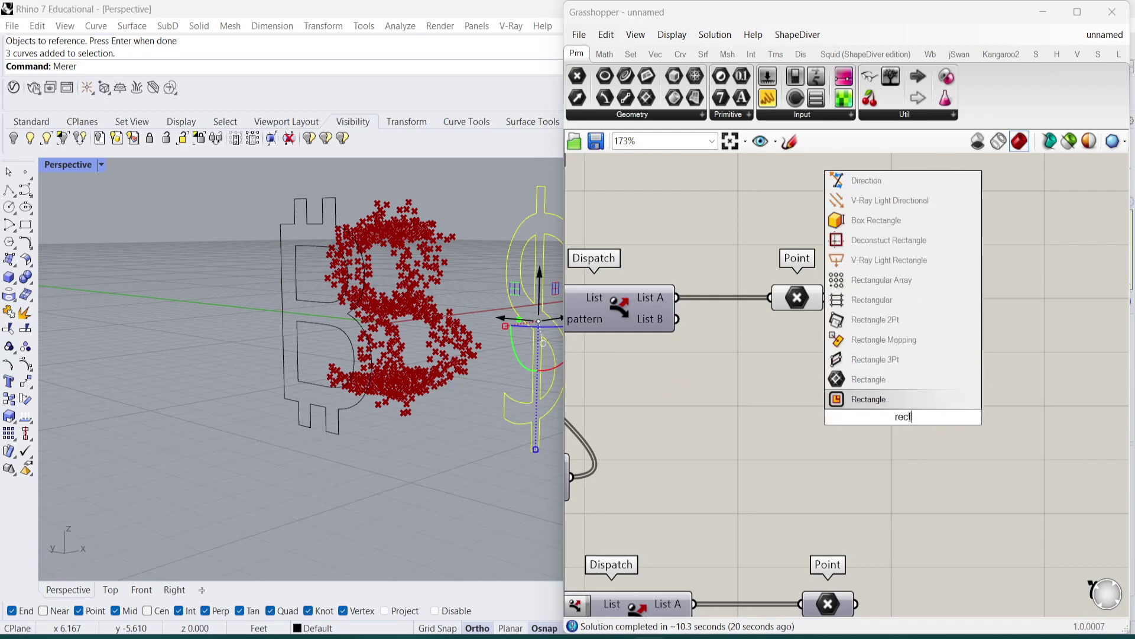
key(Return)
drag(828, 297, 941, 314)
Step: Add a Construct Domain component below the upper Point parameter
double_click(805, 393)
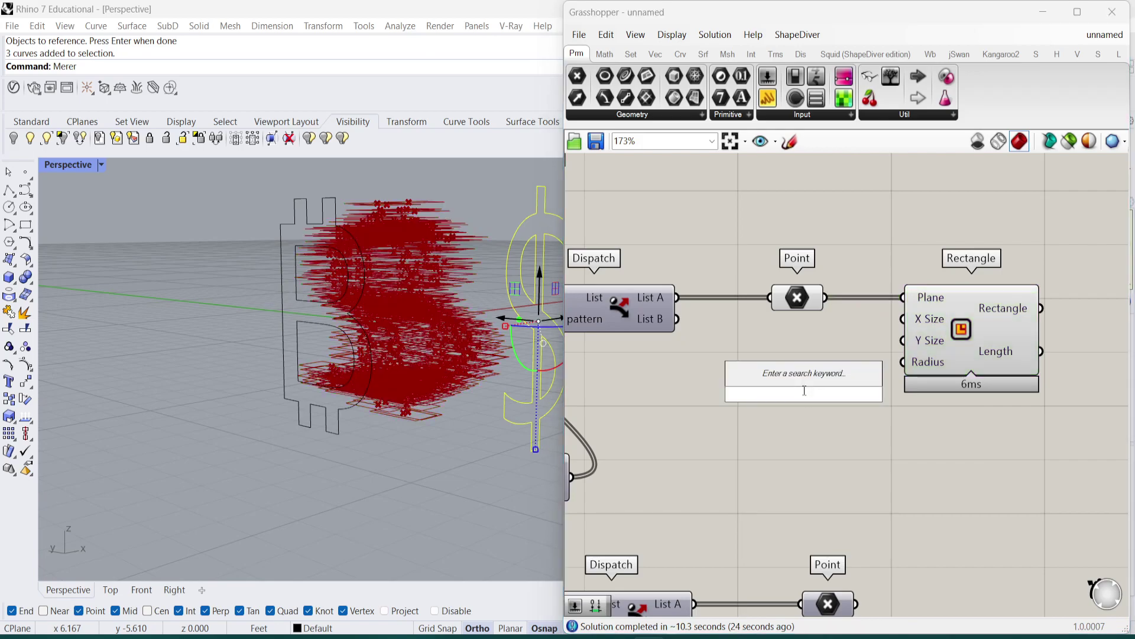
text(construct)
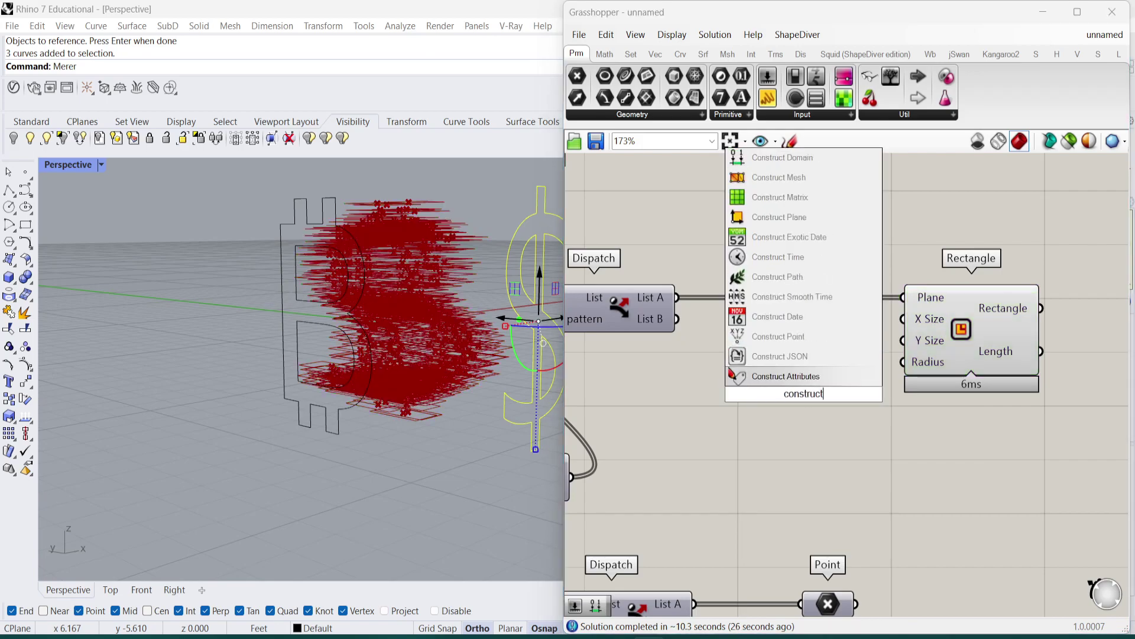
text( bound)
key(BackSpace)
key(BackSpace)
key(BackSpace)
key(BackSpace)
key(BackSpace)
text(domain)
key(Up)
key(Up)
key(Down)
key(Return)
Step: Move the Rectangle and Construct Domain components further from the Point parameter to make room on the canvas
drag(952, 359, 1093, 333)
right_drag(886, 367, 669, 374)
drag(919, 323, 1005, 323)
right_drag(691, 350, 943, 336)
drag(816, 383, 920, 381)
Step: Add a Number Slider with value 2.00 and wire it into both Domain start and Domain end of Construct Domain
double_click(739, 401)
text(2)
key(Return)
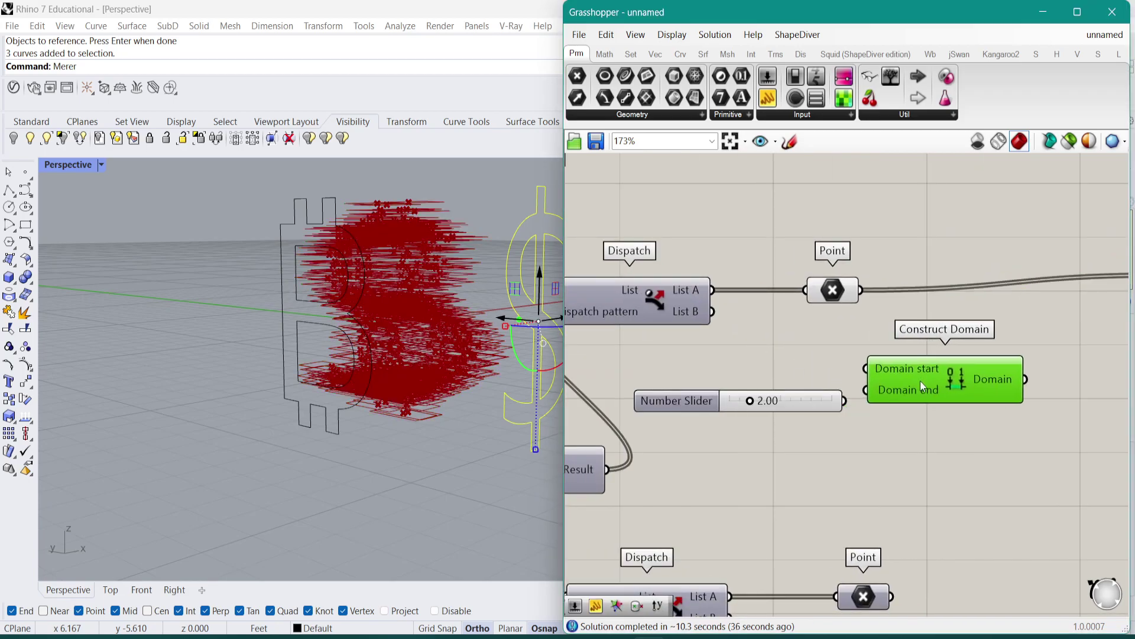
right_drag(881, 395, 794, 371)
Step: Set the expression of Construct Domain's Domain end input to -x
right_click(822, 378)
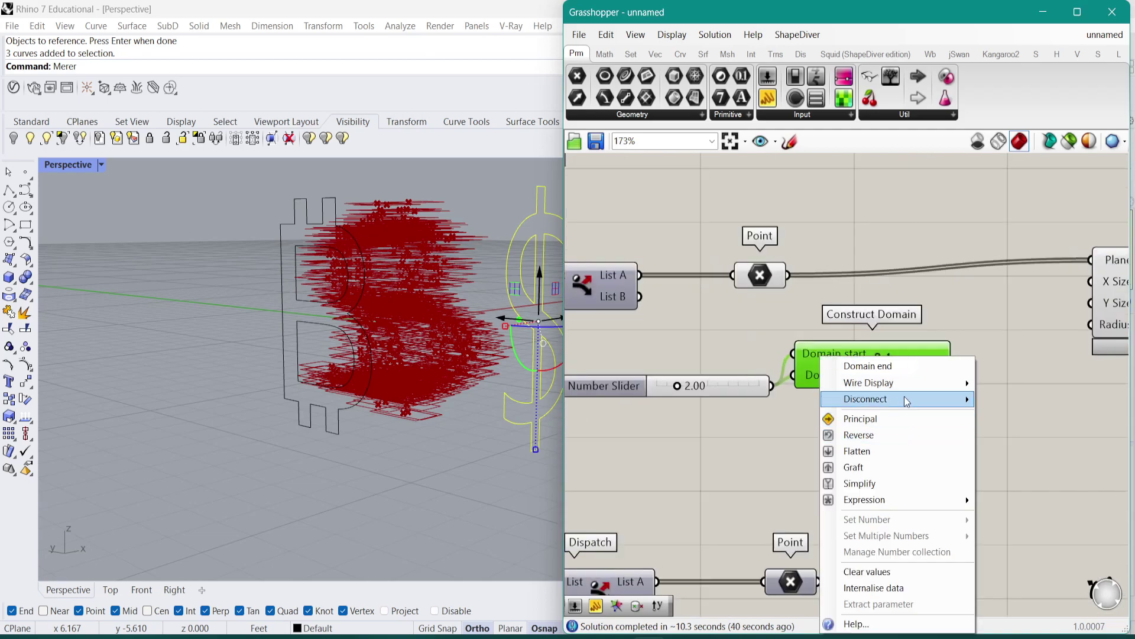
key(Escape)
right_click(818, 374)
mouse_move(965, 499)
text(-x)
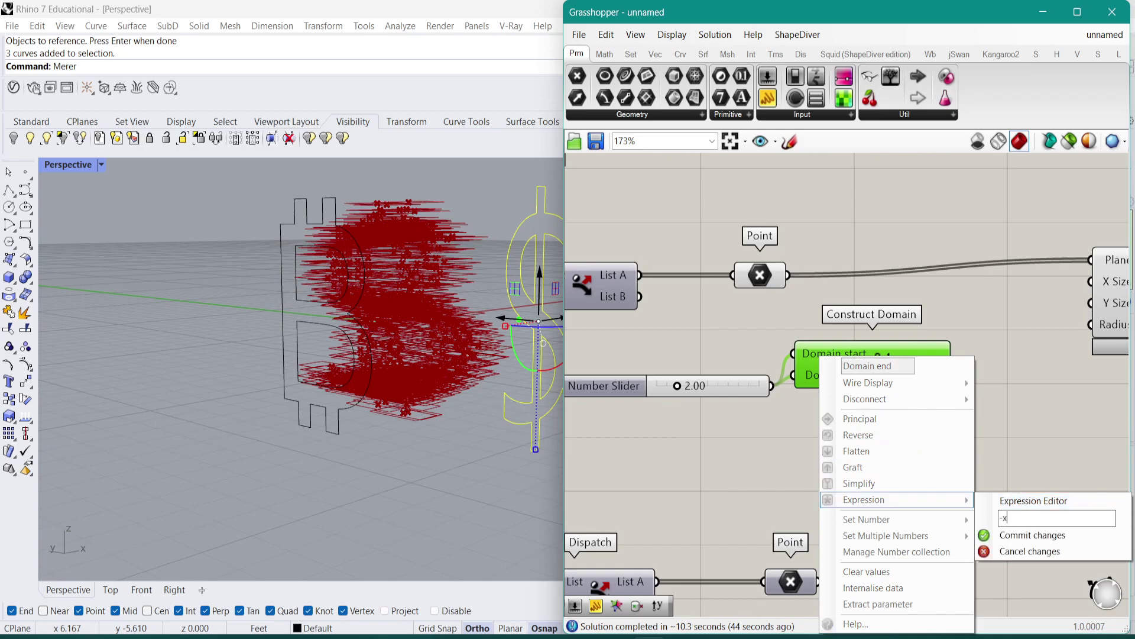
click(1028, 531)
Step: Wire Construct Domain's output into both X Size and Y Size of the Rectangle component
right_drag(1000, 385, 837, 366)
drag(781, 342, 927, 285)
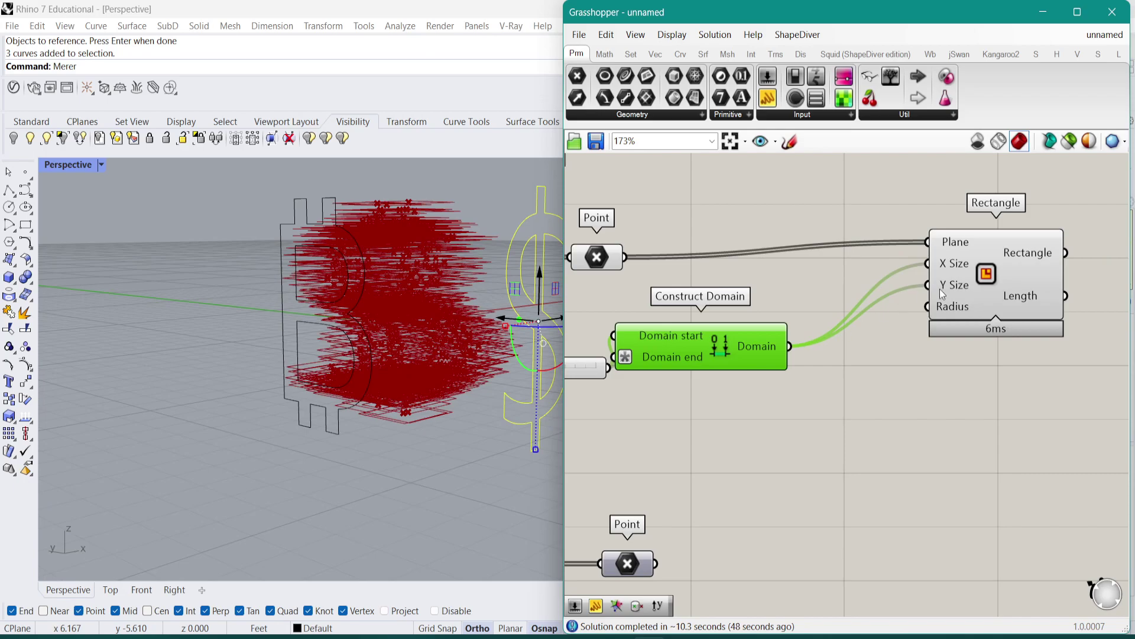
click(963, 296)
Step: Reduce the maximum of the slider feeding Construct Domain and set its value to 0.33
right_drag(679, 359, 813, 310)
drag(791, 300, 833, 301)
drag(649, 319, 635, 322)
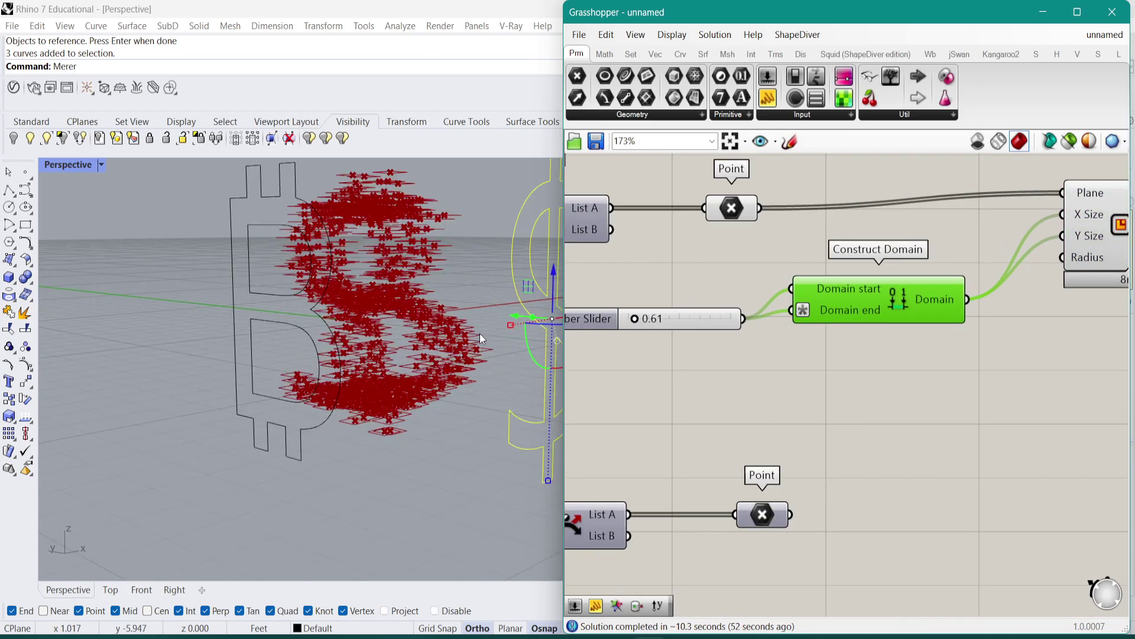
scroll(486, 332, up, 6)
scroll(773, 320, up, 4)
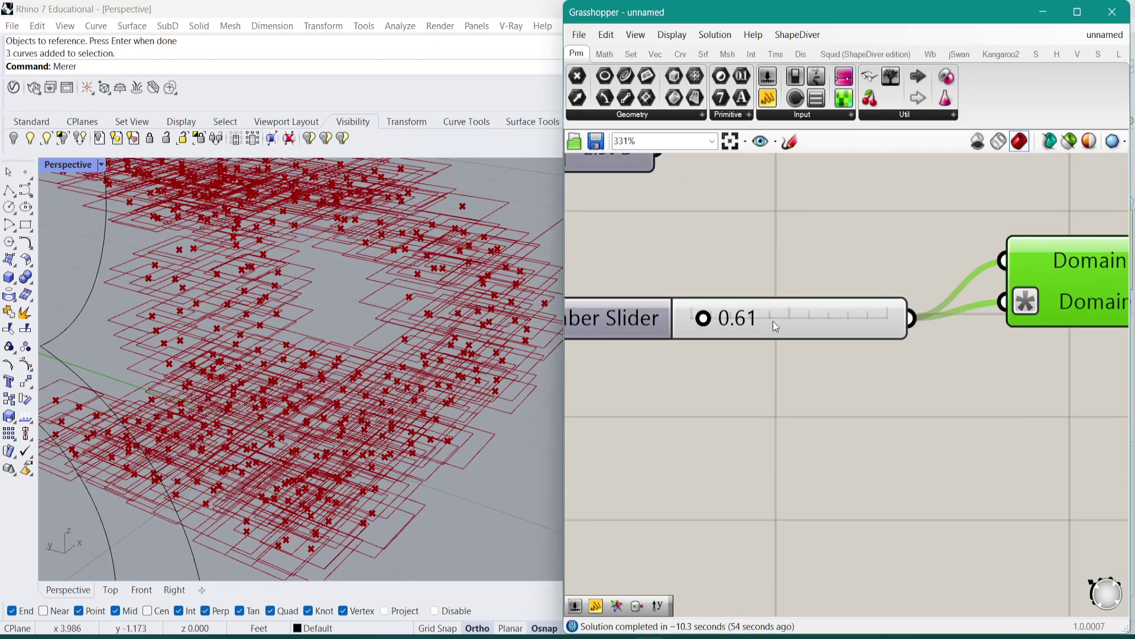
drag(716, 320, 711, 319)
double_click(656, 314)
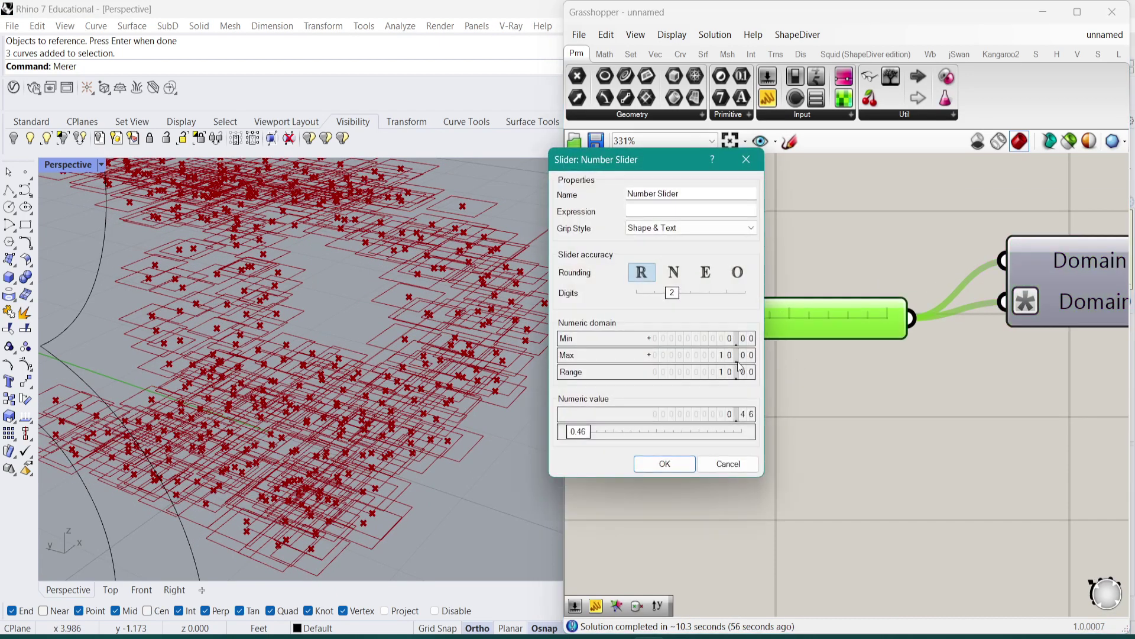
click(664, 463)
drag(782, 318, 760, 319)
scroll(750, 317, down, 4)
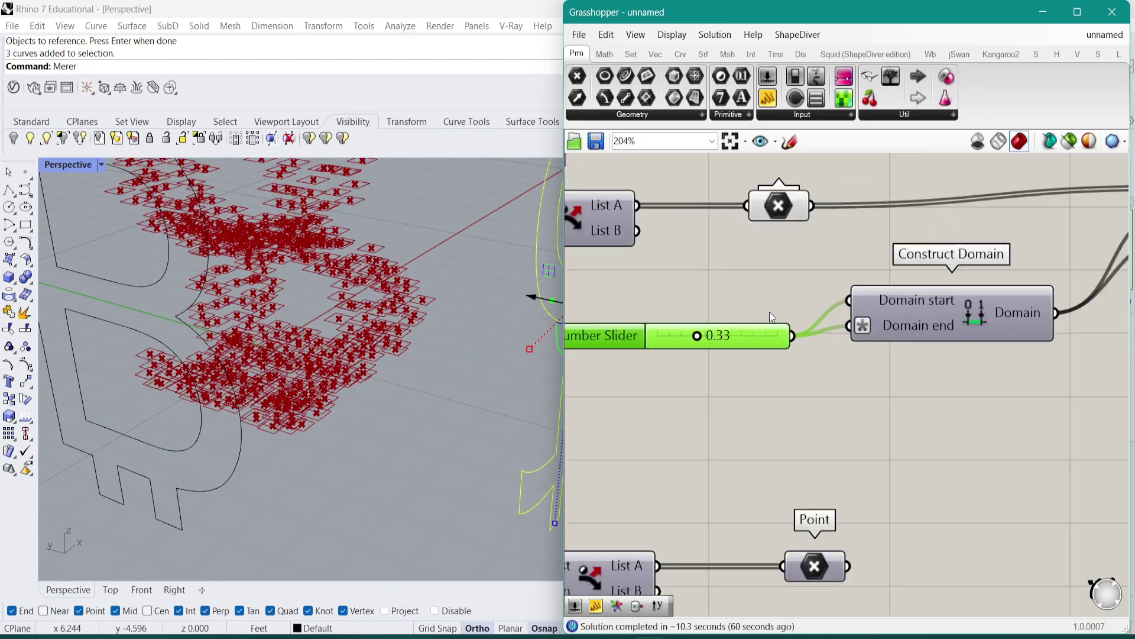
Step: Hide the preview of the upper Point parameter
click(879, 231)
key(ctrl+q)
scroll(979, 284, down, 4)
right_drag(979, 283, 767, 301)
scroll(946, 296, up, 3)
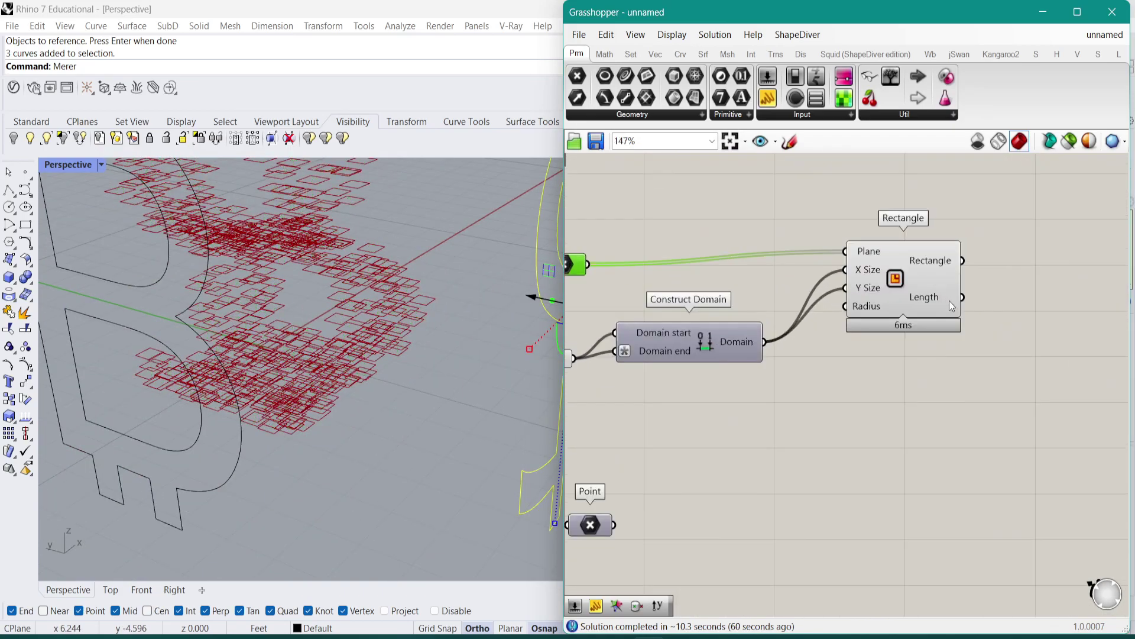
Step: Add a Box Rectangle component, wiring the Rectangle output into its Rectangle input and the 0.33 slider into its Height
double_click(943, 479)
text(rect)
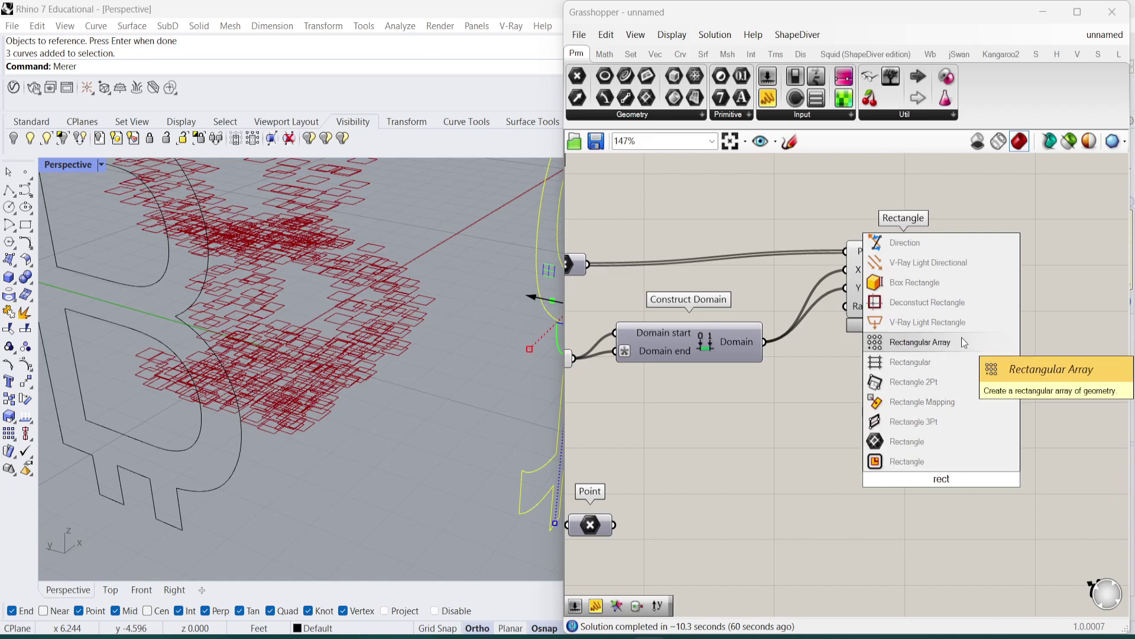
click(940, 282)
drag(963, 261, 1021, 414)
scroll(722, 325, down, 3)
drag(697, 325, 983, 353)
scroll(1041, 353, up, 4)
right_click(957, 352)
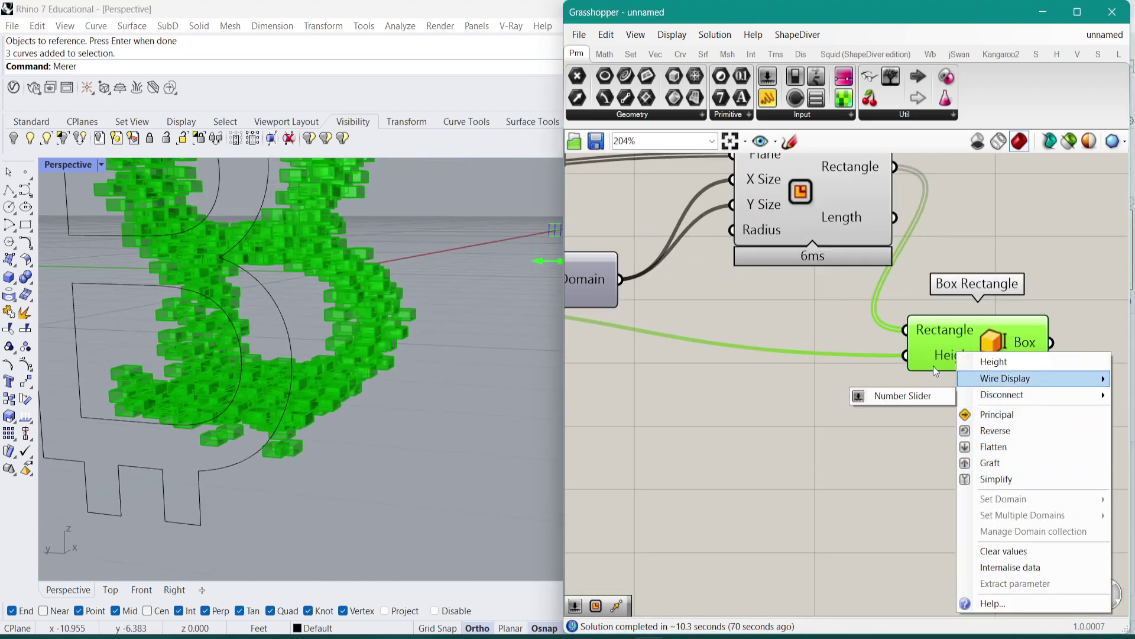
click(826, 417)
Step: Add a Number parameter near Box Rectangle and wire the 0.33 slider into it
double_click(824, 412)
text(num)
key(Return)
scroll(831, 410, down, 2)
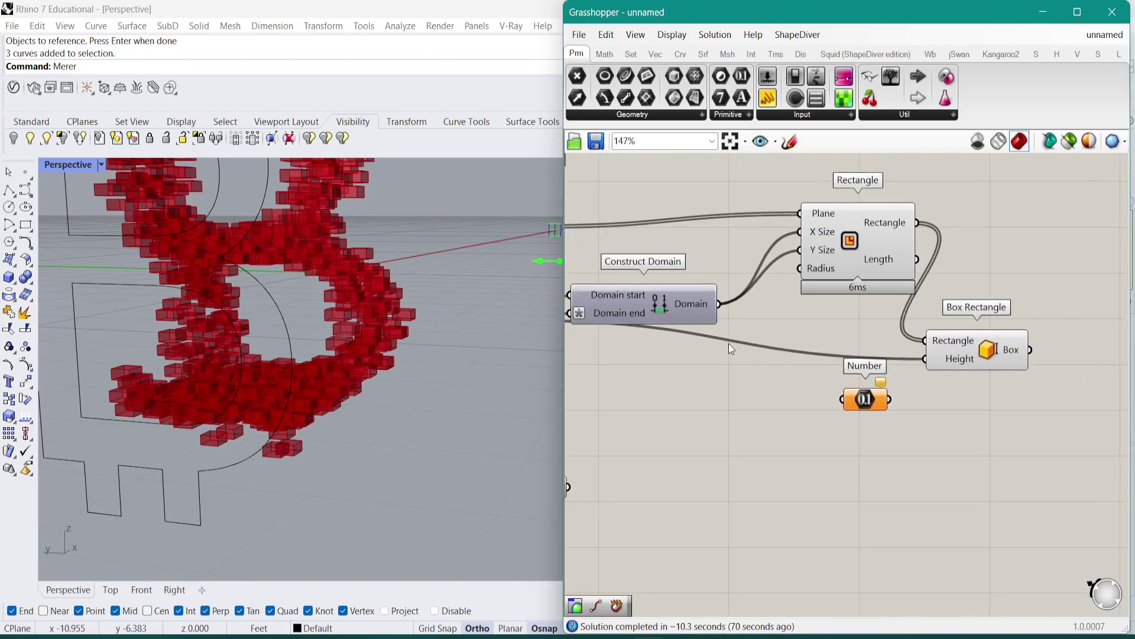
right_drag(593, 313, 754, 330)
drag(693, 336, 1006, 415)
Step: Set the Number parameter's expression to x*2 and wire it into Box Rectangle's Height in place of the slider
right_click(1027, 414)
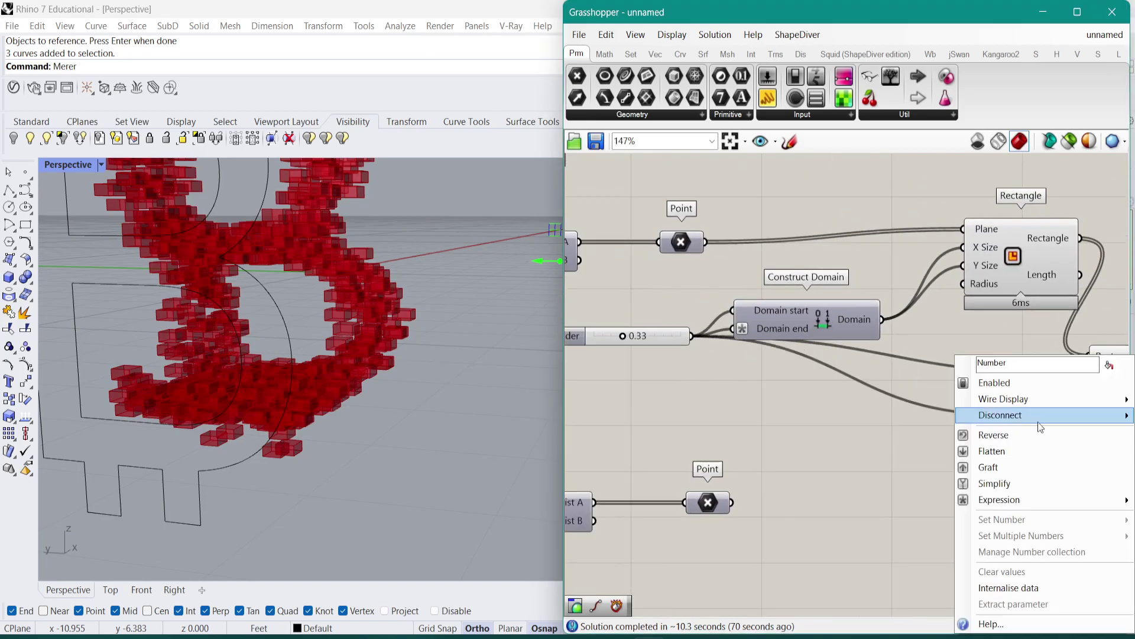
mouse_move(1059, 502)
click(888, 517)
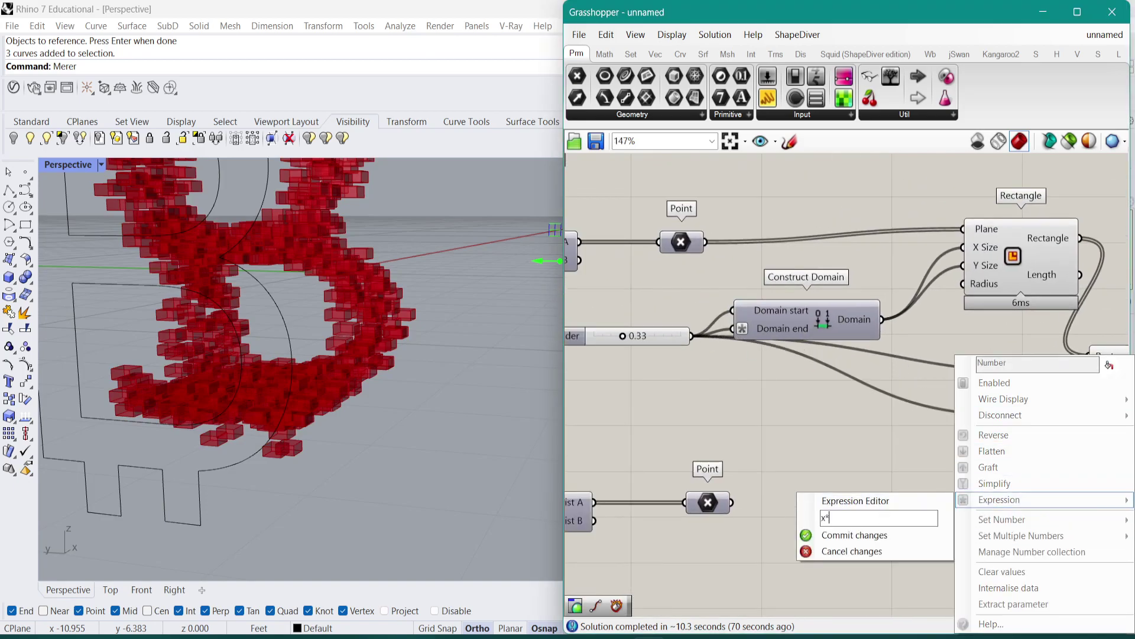
text(x*2)
click(869, 534)
right_drag(1078, 378, 927, 364)
drag(901, 400, 904, 361)
click(974, 361)
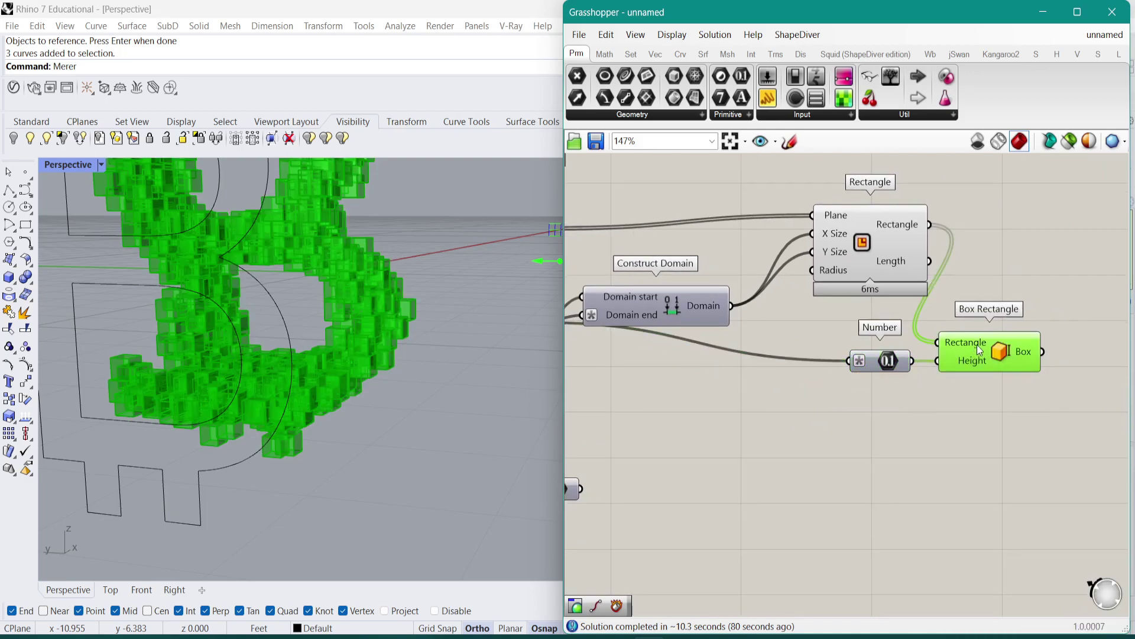
Step: Hide the Rectangle component's preview and check the boxes from the dollar and Bitcoin sides
scroll(953, 268, down, 1)
right_drag(897, 256, 796, 266)
click(796, 266)
right_drag(308, 296, 286, 329)
scroll(285, 329, down, 4)
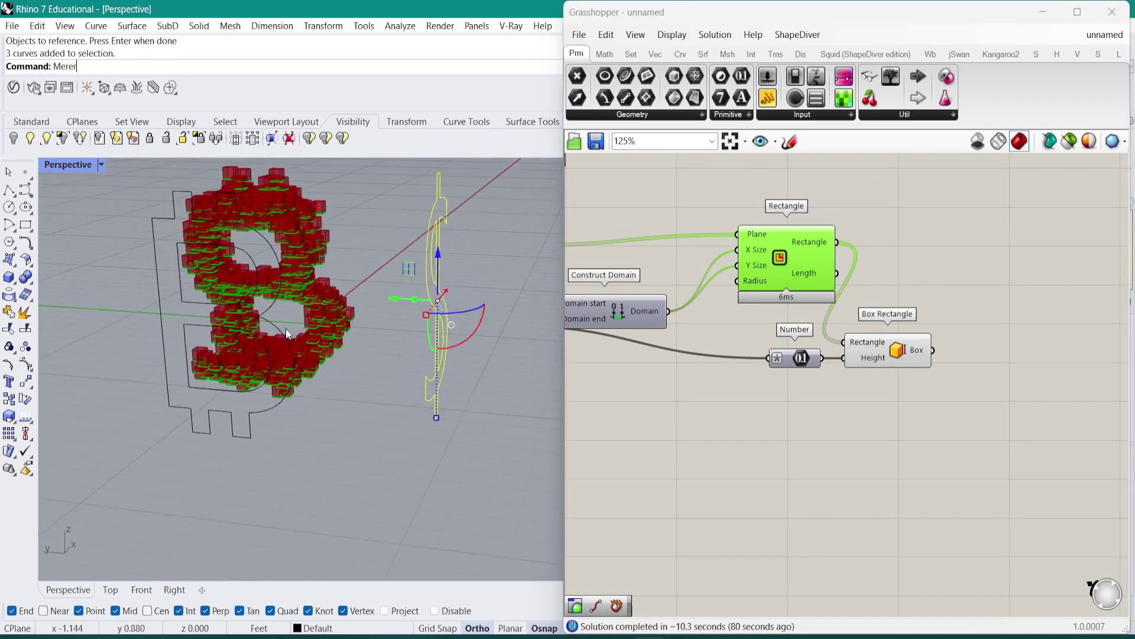
right_drag(805, 318, 868, 324)
click(928, 233)
right_drag(414, 382, 218, 352)
right_drag(411, 362, 417, 405)
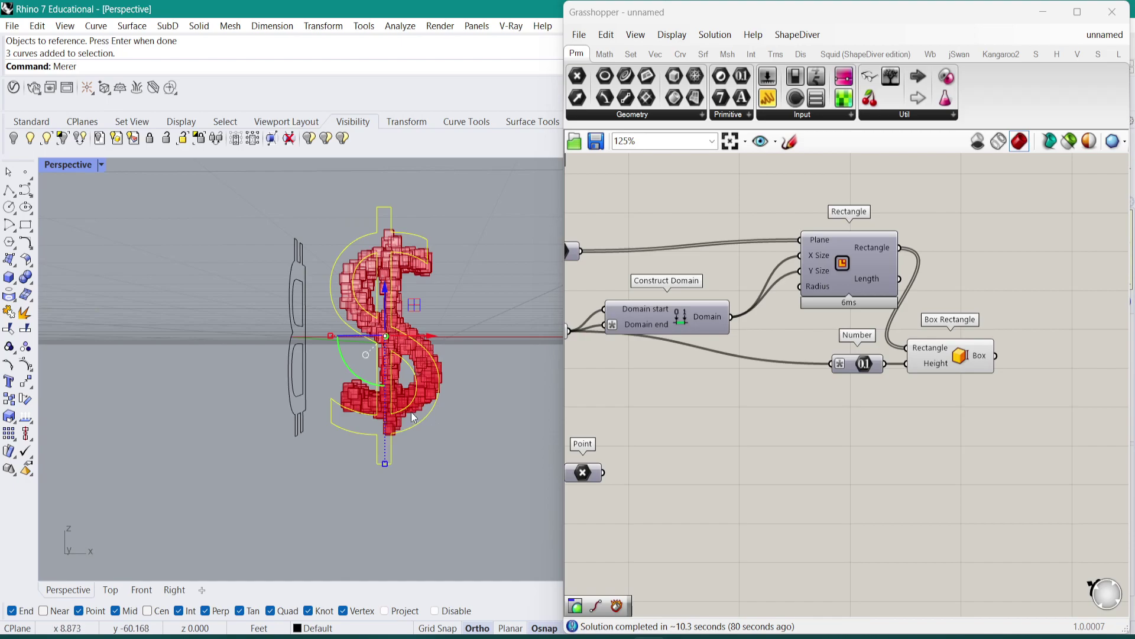
right_drag(356, 417, 489, 437)
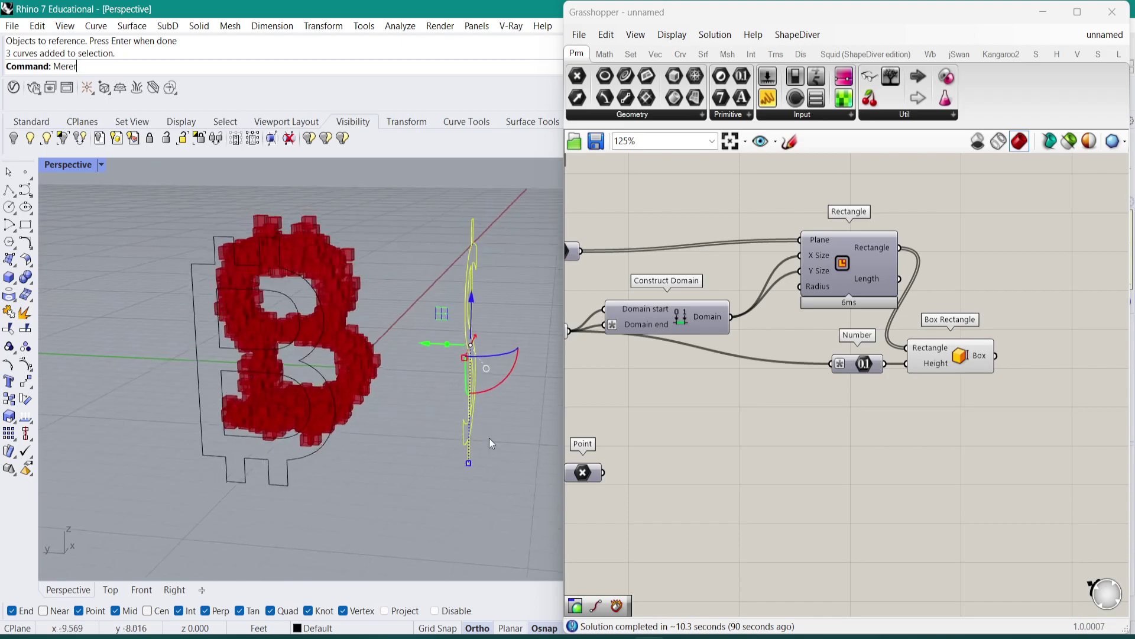
Step: Add a Custom Preview component and wire Box Rectangle's Box output into its Geometry input
click(956, 362)
double_click(1005, 422)
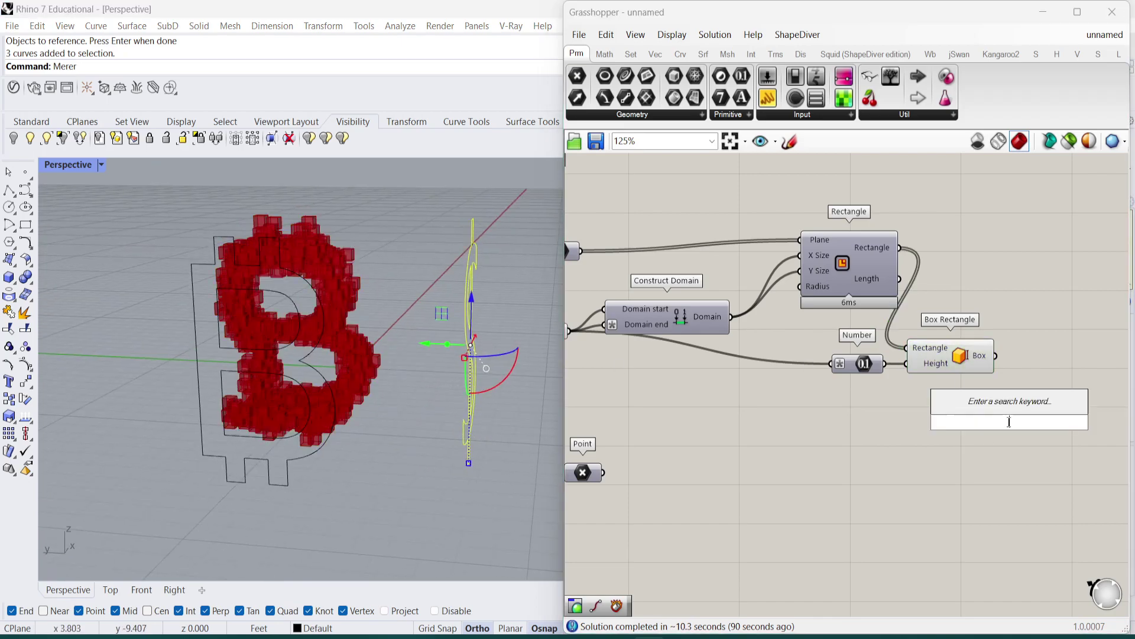
text(custom)
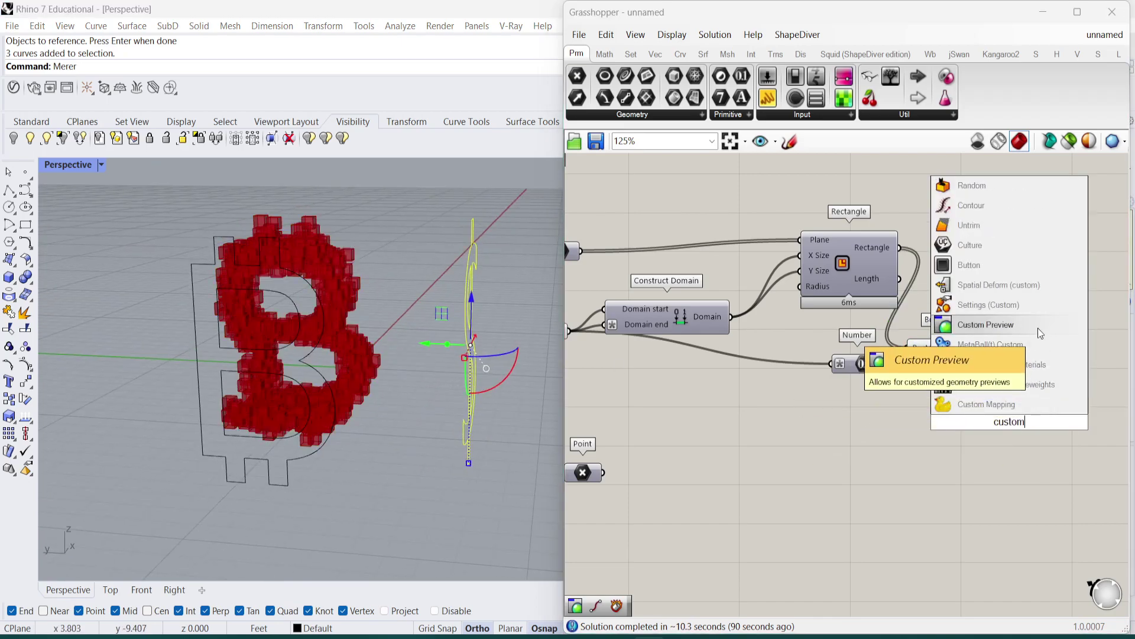
click(1039, 328)
drag(1004, 353, 976, 414)
drag(1011, 421, 1055, 414)
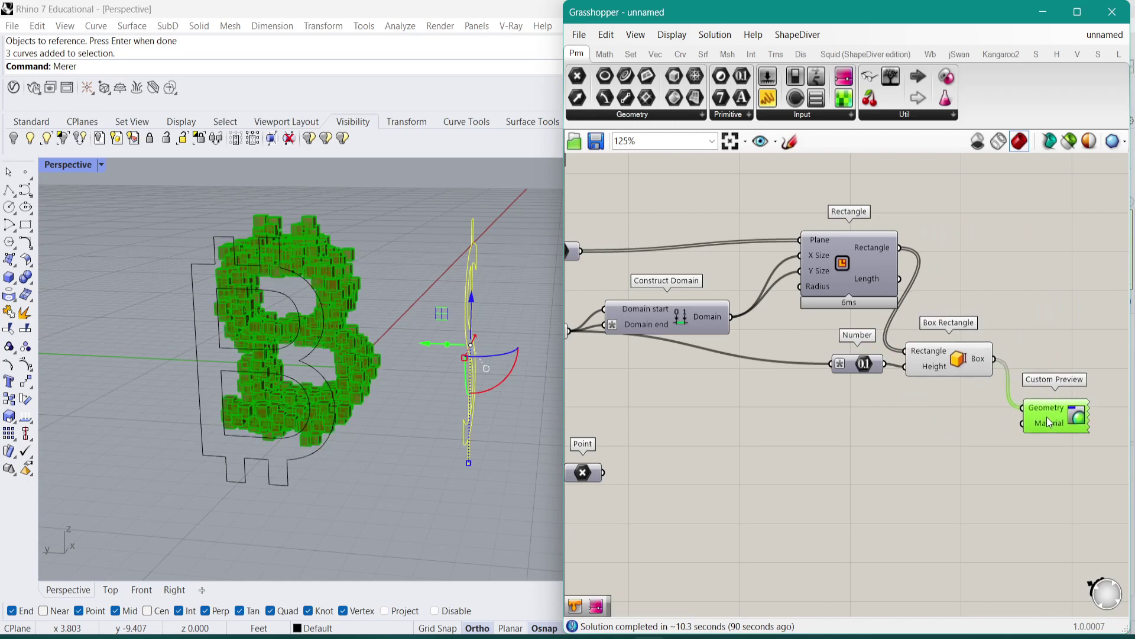
Step: Add a white Colour Swatch wired into Custom Preview's Material, and hide the Box Rectangle preview
double_click(914, 445)
text(swe)
key(BackSpace)
text(colour)
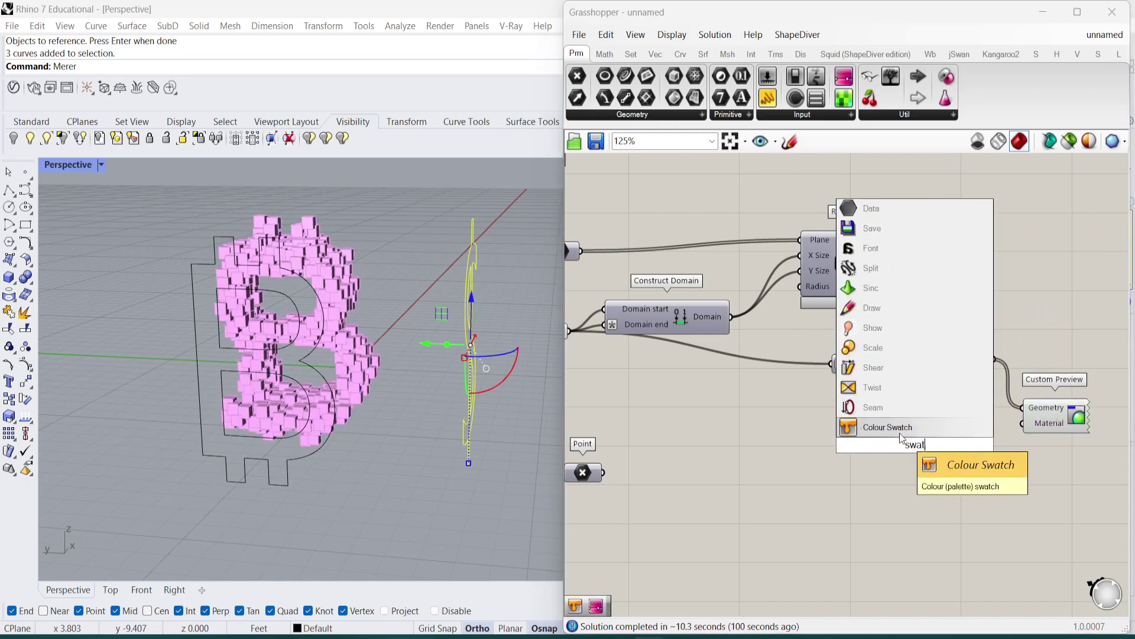
key(Return)
click(949, 361)
Step: Examine the white cube sculpture from several angles and up close, along with the slider controlling cube size
right_drag(520, 361, 357, 397)
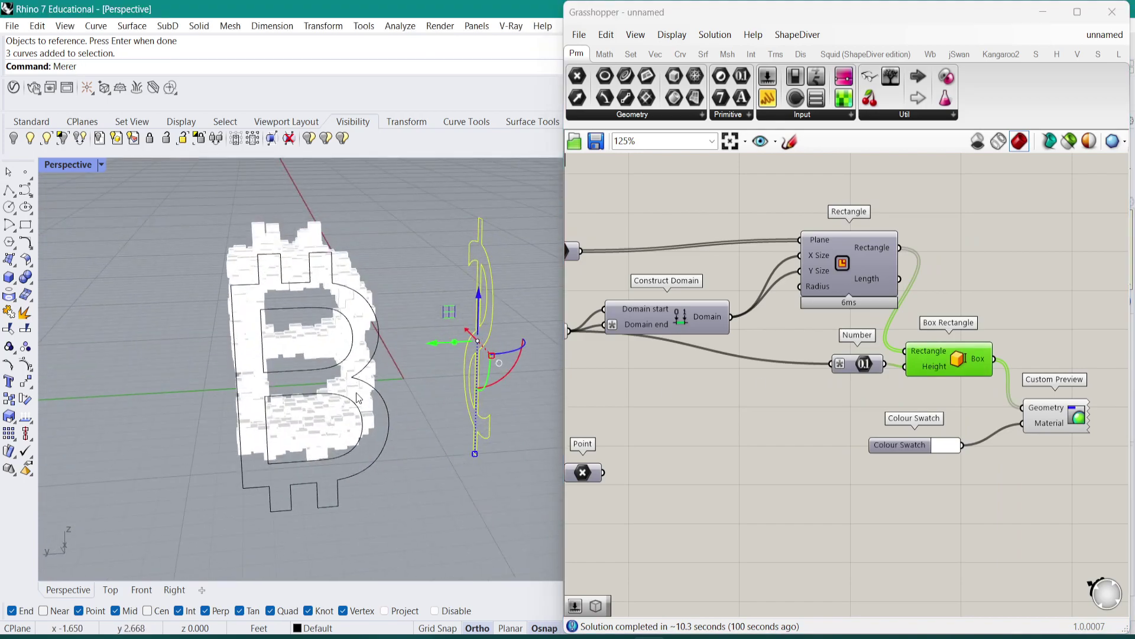
right_drag(426, 366, 334, 340)
scroll(334, 340, up, 5)
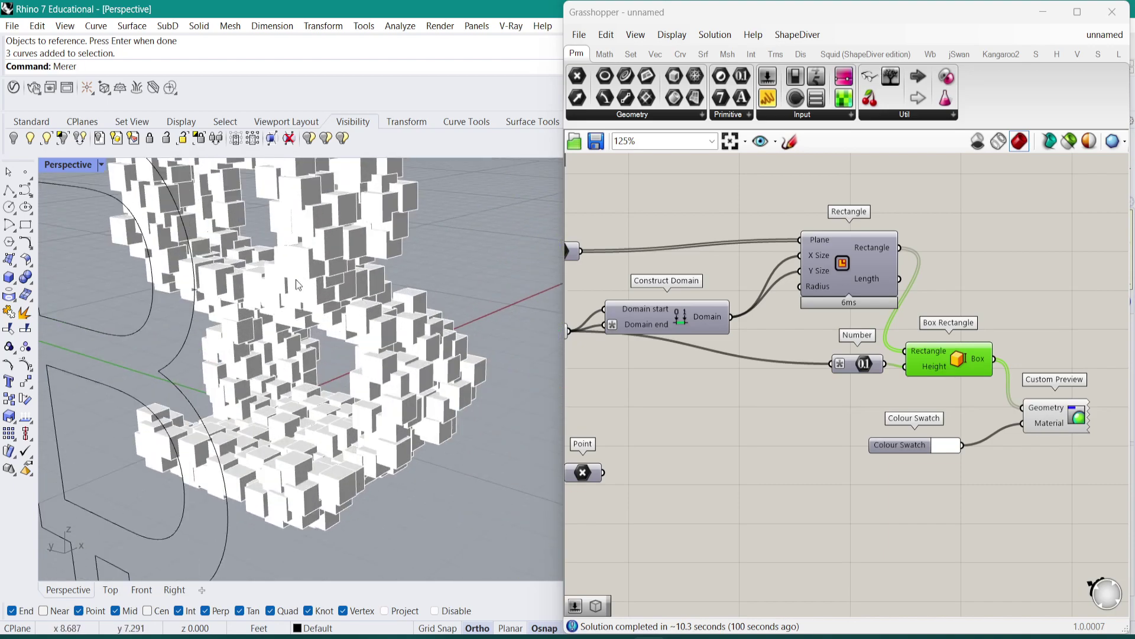
scroll(817, 395, down, 2)
right_drag(659, 358, 771, 355)
scroll(762, 353, up, 6)
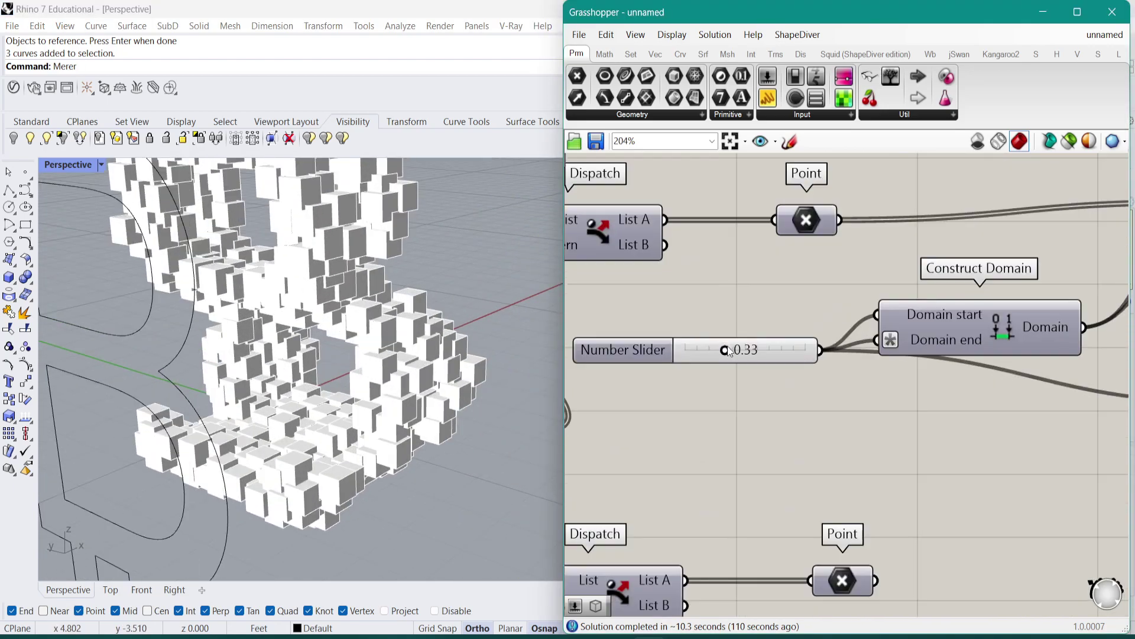
Step: Move the Box Rectangle, Custom Preview and Colour Swatch components away from the Rectangle component to free canvas space
drag(725, 354, 713, 354)
scroll(847, 352, down, 3)
scroll(846, 352, down, 2)
right_drag(846, 352, 655, 329)
scroll(908, 372, up, 3)
right_drag(908, 371, 780, 340)
scroll(799, 373, down, 4)
drag(904, 424, 725, 292)
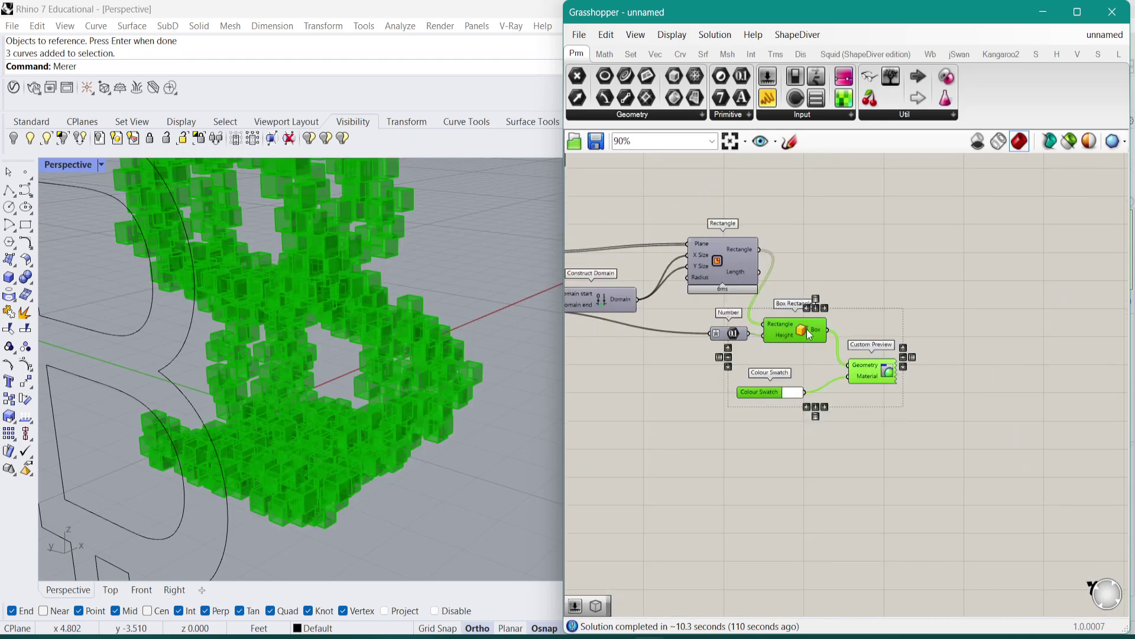
drag(796, 329, 937, 352)
Step: Add a Deconstruct Brep component after Box Rectangle and wire the Box output into its Brep input
click(866, 256)
double_click(865, 256)
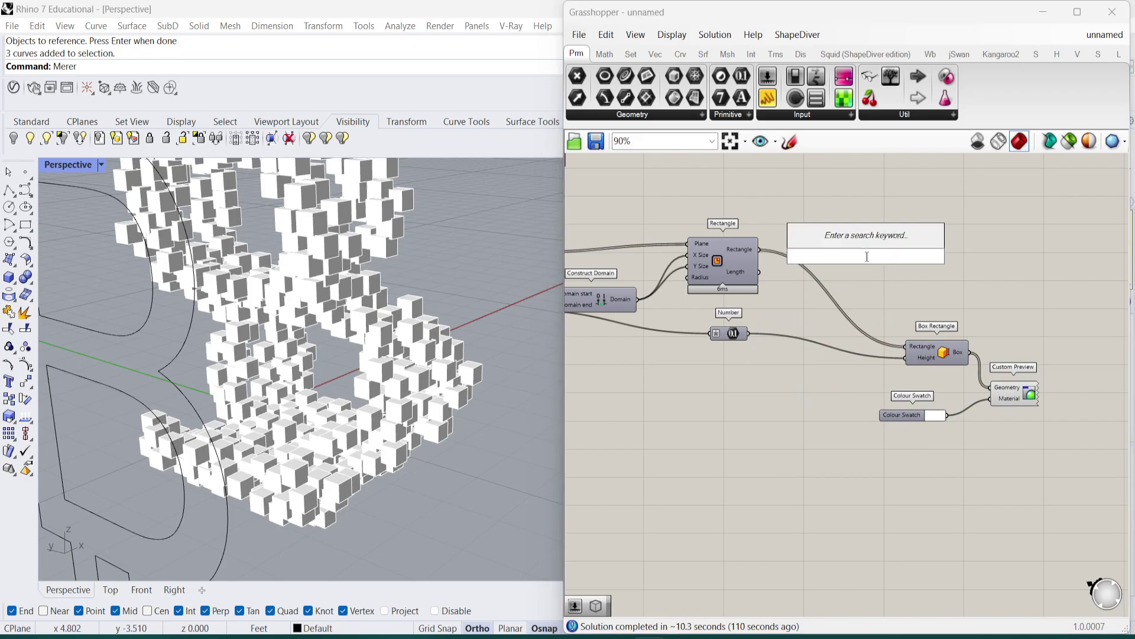
text(deconstruct brep)
key(Return)
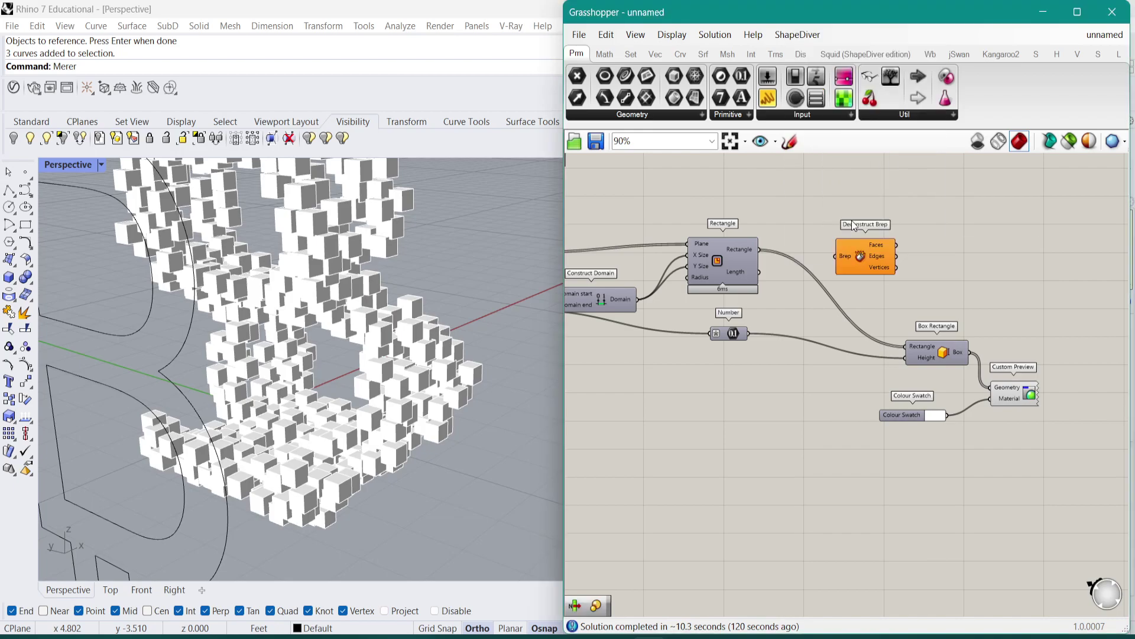
drag(926, 350, 825, 314)
scroll(834, 246, up, 3)
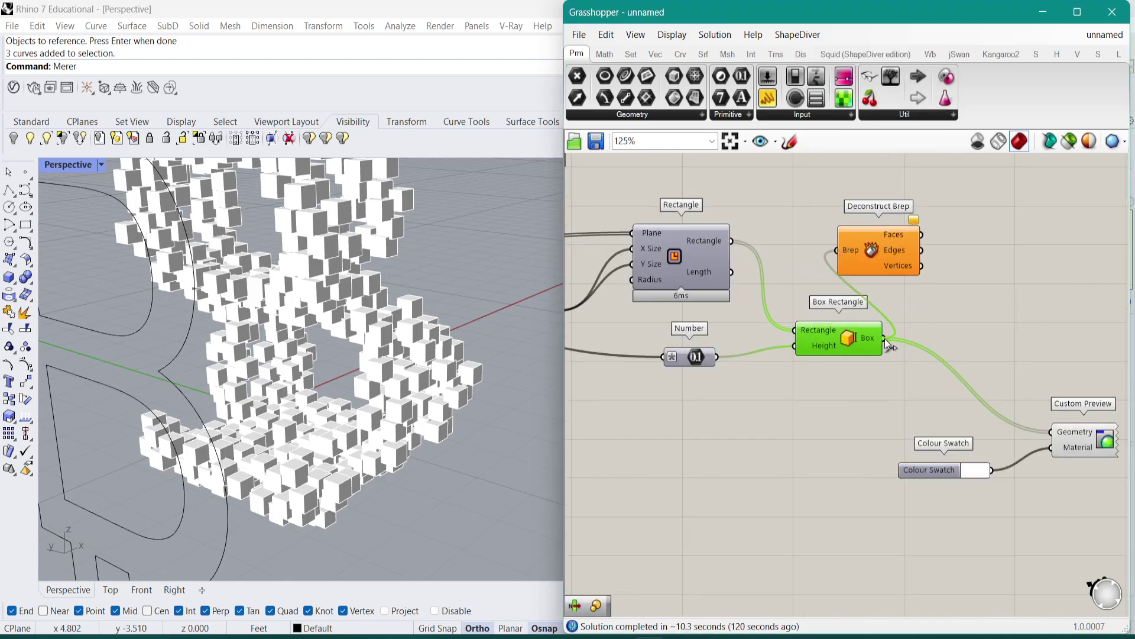
drag(861, 238, 956, 291)
right_drag(956, 291, 822, 262)
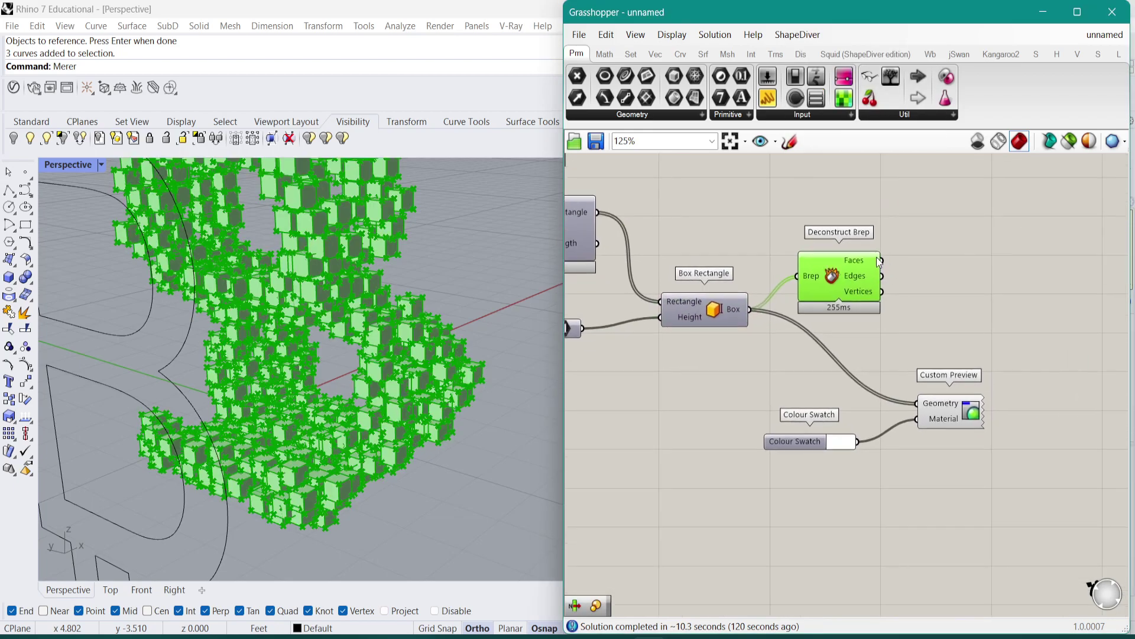
Step: Add a Dispatch component and wire Deconstruct Brep's Faces output into its List input
mouse_move(879, 262)
double_click(953, 292)
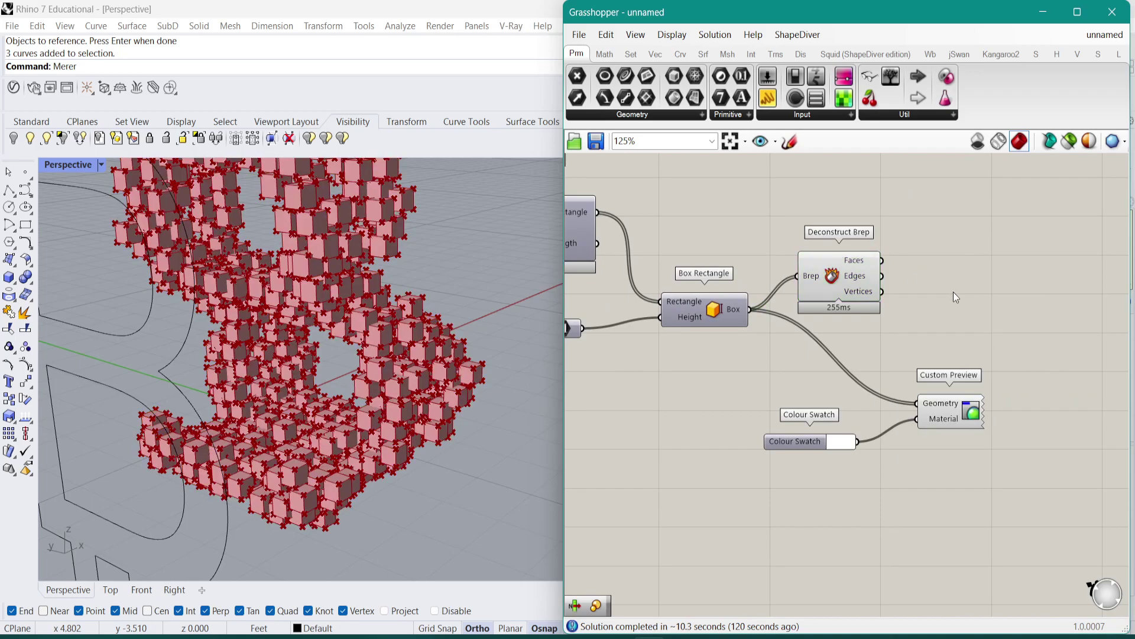
text(disp)
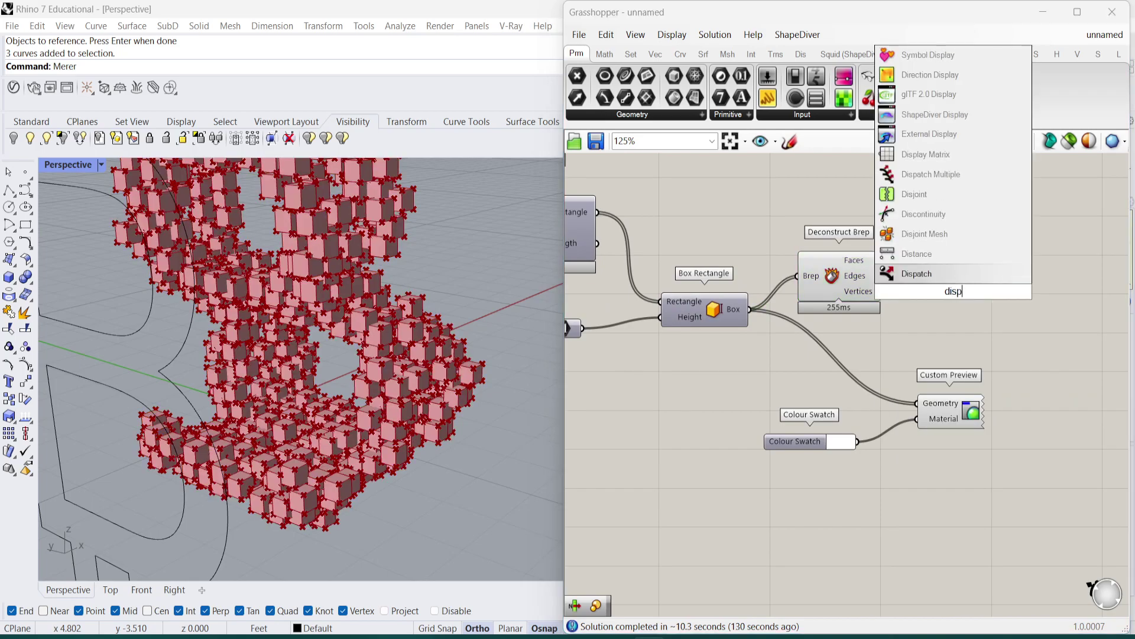
key(Return)
scroll(887, 248, up, 2)
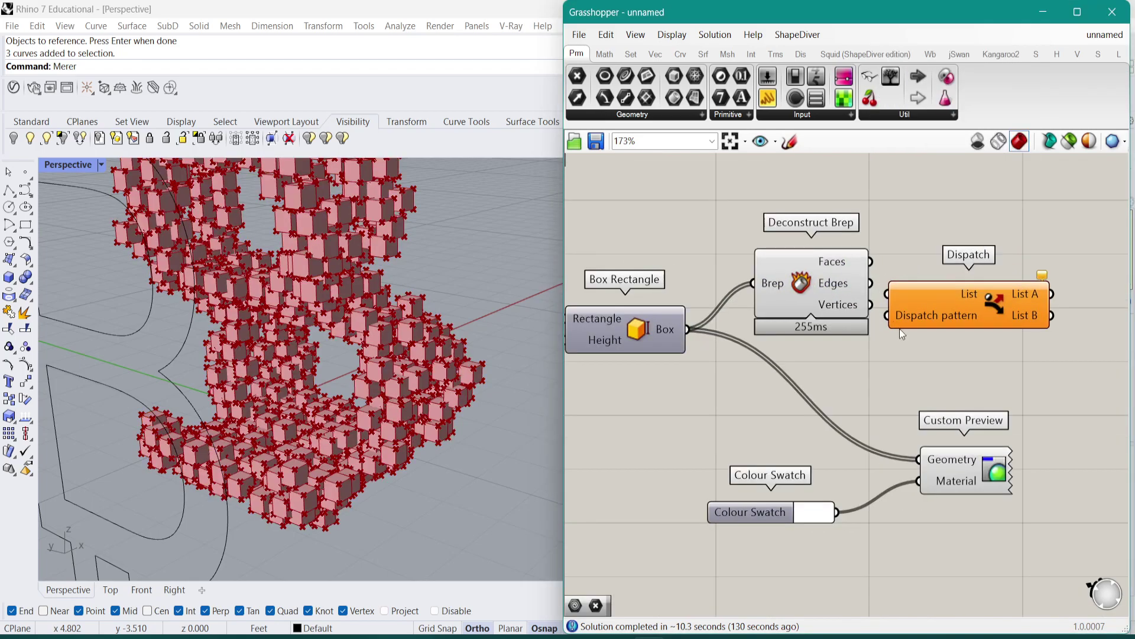
mouse_move(914, 325)
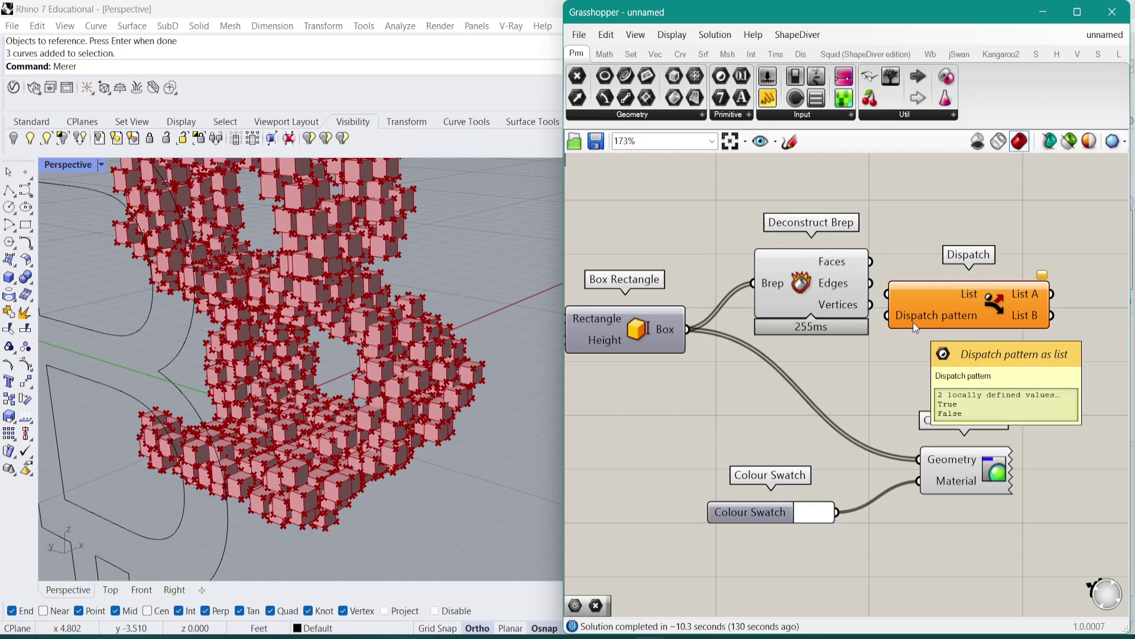
drag(870, 260, 960, 263)
Step: Add two Geometry containers and wire Dispatch's List A and List B outputs into them separately
right_drag(1111, 386, 860, 338)
double_click(859, 339)
text(geo)
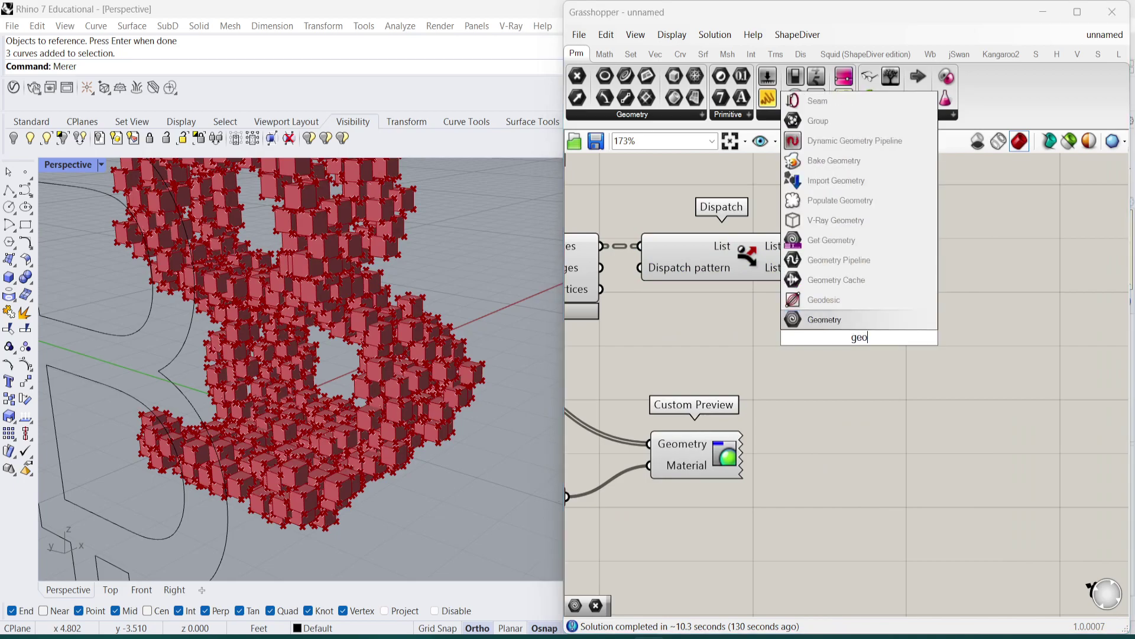
key(Return)
drag(861, 328, 889, 280)
drag(804, 268, 903, 270)
Step: Check the faces held by each Geometry container, and hide the Dispatch and Deconstruct Brep previews
click(900, 249)
right_drag(503, 378, 381, 358)
click(894, 275)
right_drag(252, 332, 665, 341)
click(722, 245)
scroll(723, 244, down, 2)
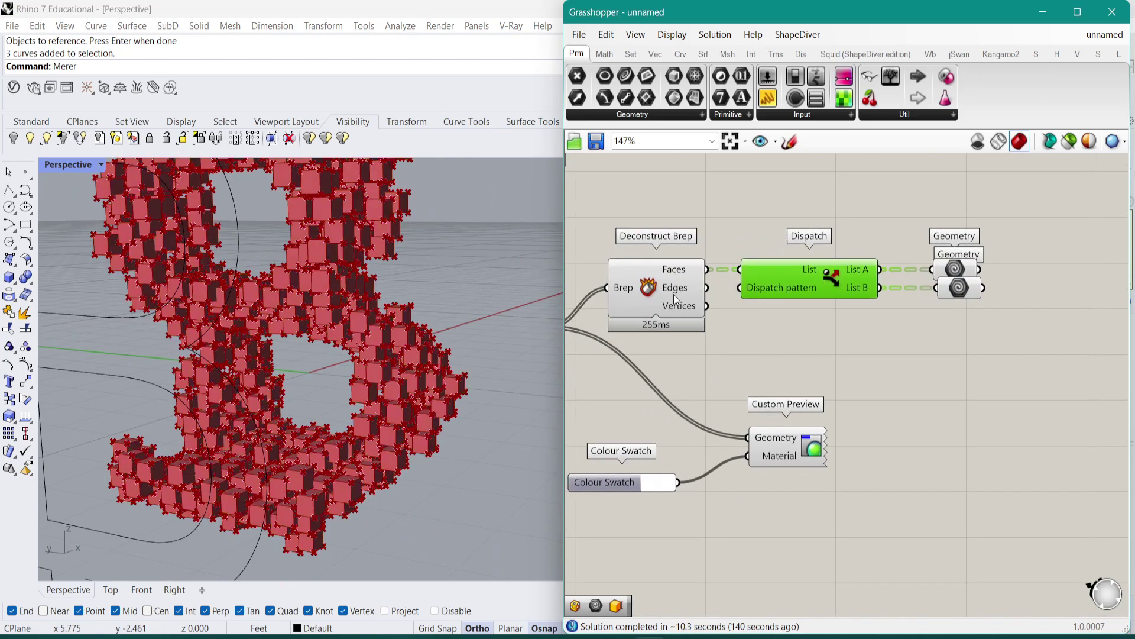
click(704, 312)
Step: Feed the List A Geometry container into Custom Preview, and duplicate the Custom Preview for the List B container
drag(812, 432, 1014, 390)
drag(587, 485, 747, 437)
right_drag(987, 401, 886, 396)
click(846, 415)
alt+drag(850, 369, 888, 377)
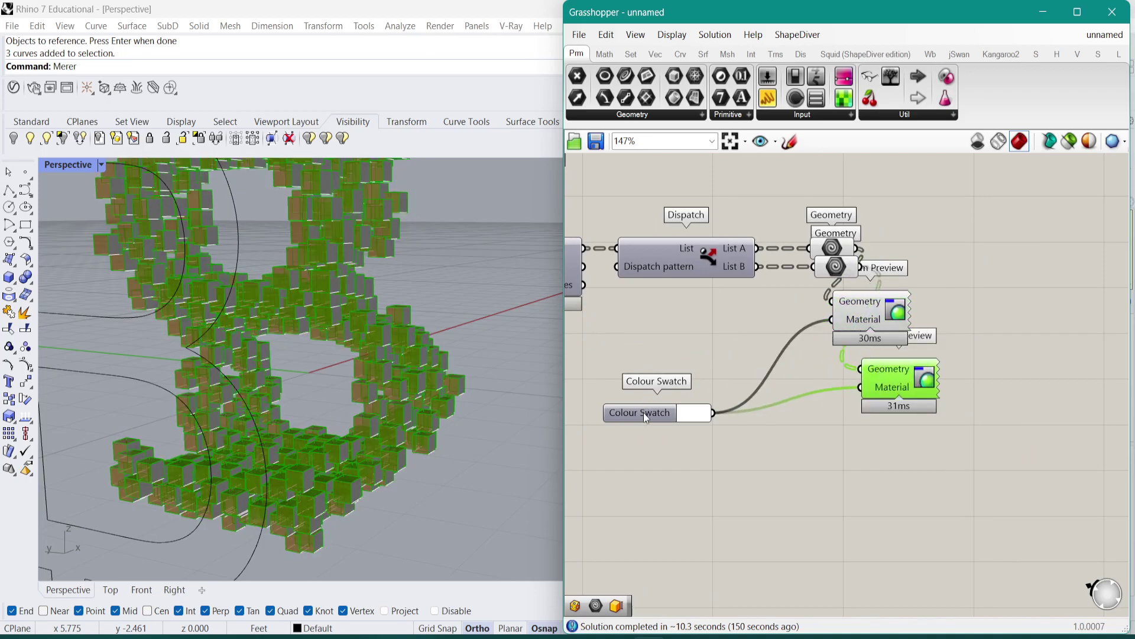
Step: Duplicate the white Colour Swatch and hide the previews of both Geometry containers
click(646, 413)
alt+drag(647, 415, 646, 329)
click(834, 266)
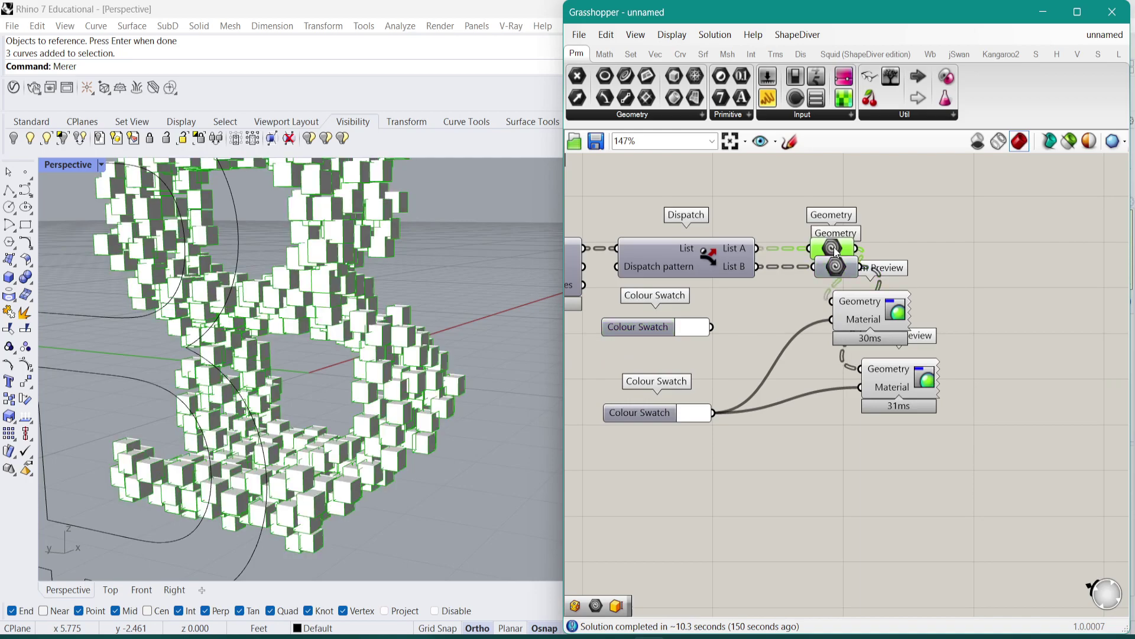
Step: Set the duplicated Colour Swatch to red and wire it into the List A Custom Preview's Material input
click(684, 329)
click(742, 406)
drag(741, 405, 706, 398)
click(776, 275)
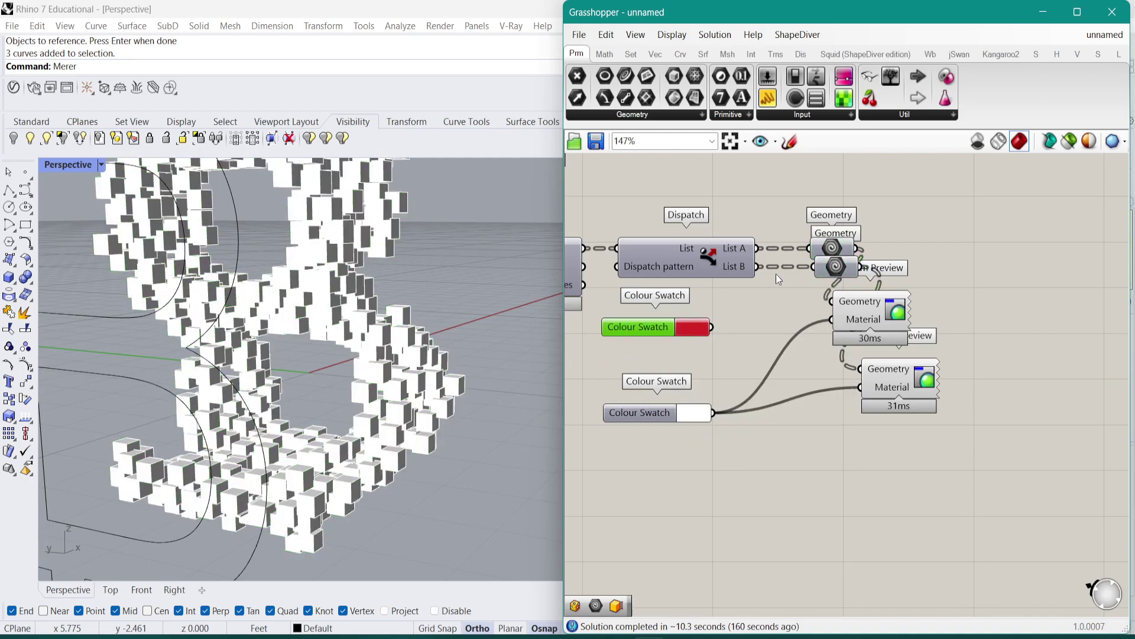
drag(718, 319, 714, 325)
Step: View the sculpture from the dollar side and change the List A preview's Colour Swatch to green
scroll(283, 343, down, 5)
right_drag(283, 343, 117, 328)
click(692, 327)
drag(768, 491, 781, 405)
click(974, 343)
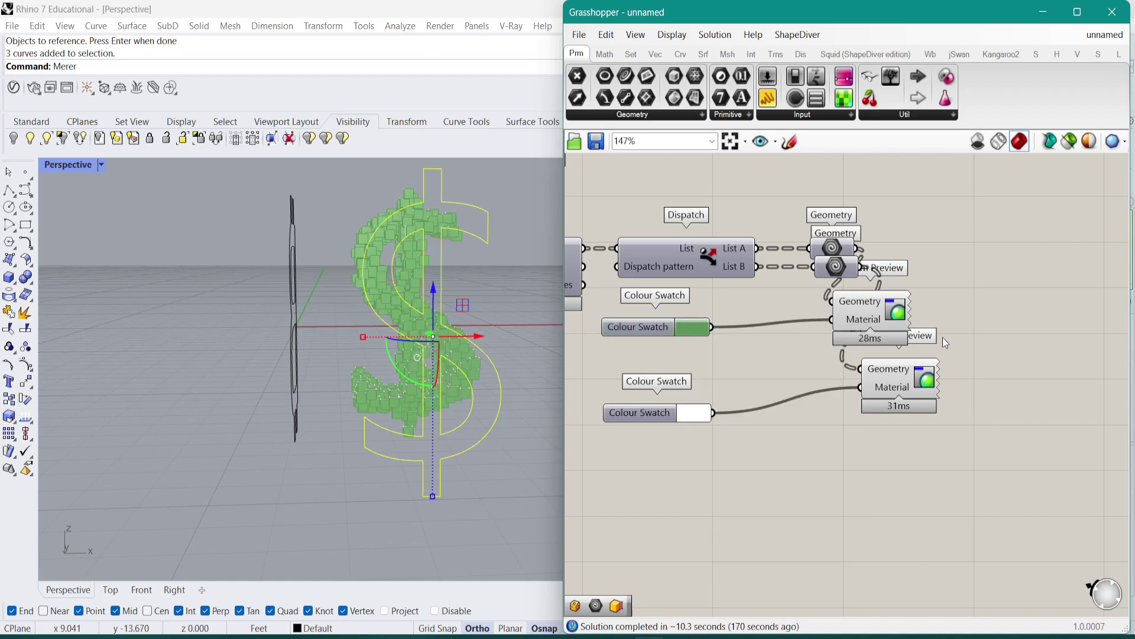
Step: Set the List B preview's Colour Swatch to orange and view the sculpture from the Bitcoin side
click(696, 418)
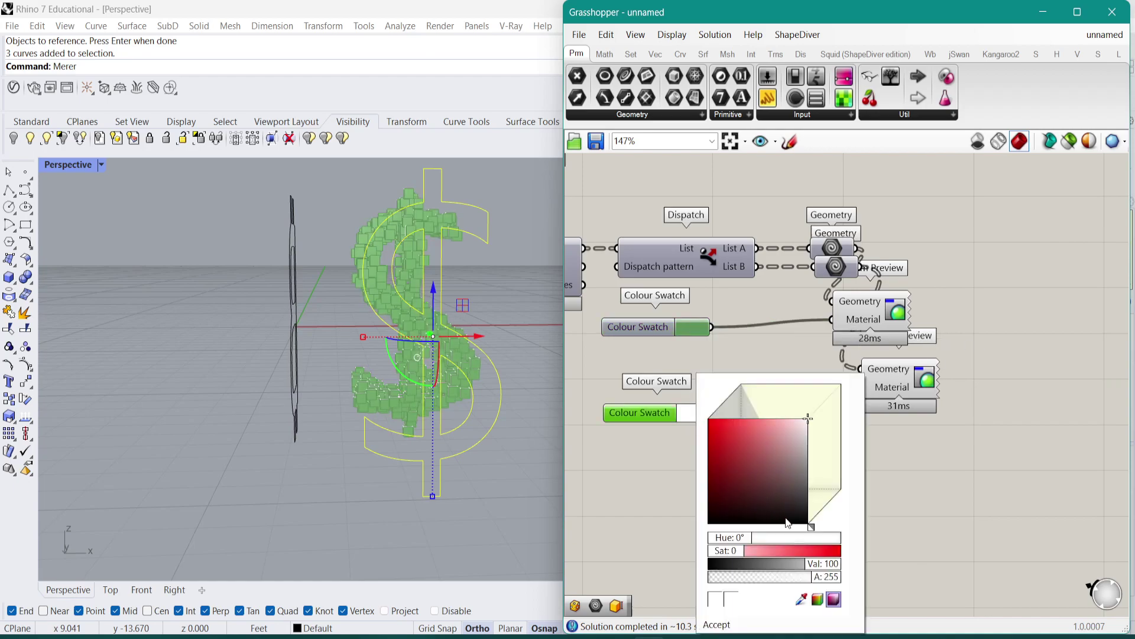
drag(811, 526, 816, 525)
drag(742, 436, 732, 430)
click(749, 346)
mouse_move(340, 327)
right_down()
mouse_move(515, 317)
mouse_move(498, 325)
right_up()
Step: Spread the two overlapping Custom Preview components apart on the canvas
scroll(851, 344, down, 3)
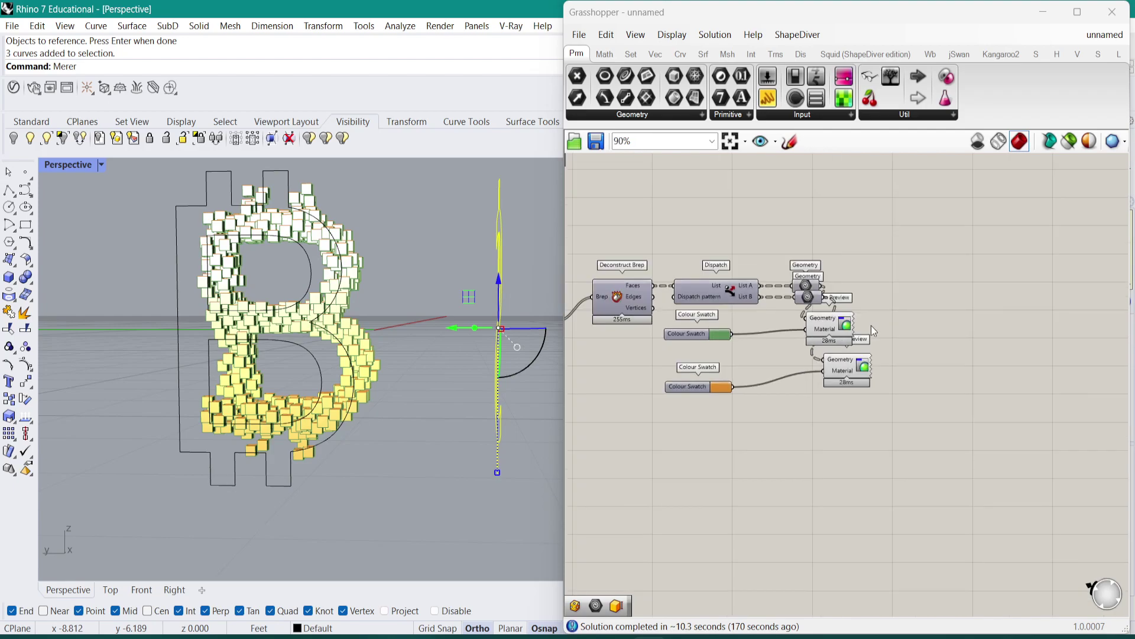
drag(845, 323, 900, 281)
drag(862, 375, 892, 362)
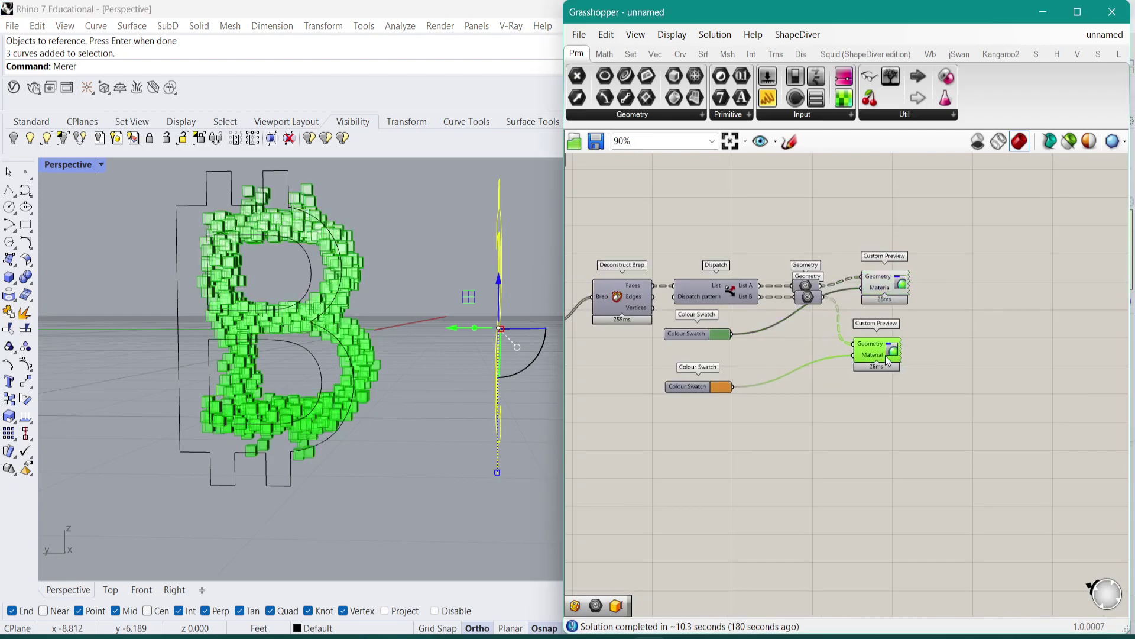
Step: Toggle the display of each Custom Preview to compare the face colours on the Bitcoin and dollar sides
click(891, 285)
right_drag(813, 303, 790, 336)
key(ctrl+q)
click(860, 380)
key(ctrl+q)
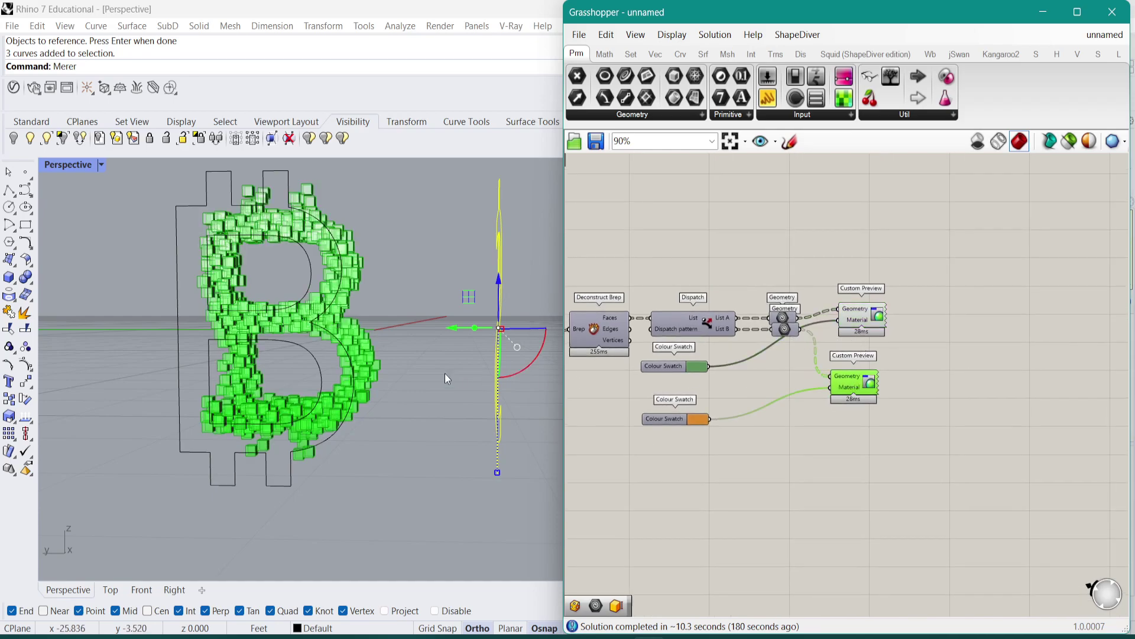
right_drag(458, 375, 328, 396)
Step: Move both Custom Previews and their Colour Swatches further away from the Geometry containers
click(803, 420)
scroll(895, 355, up, 3)
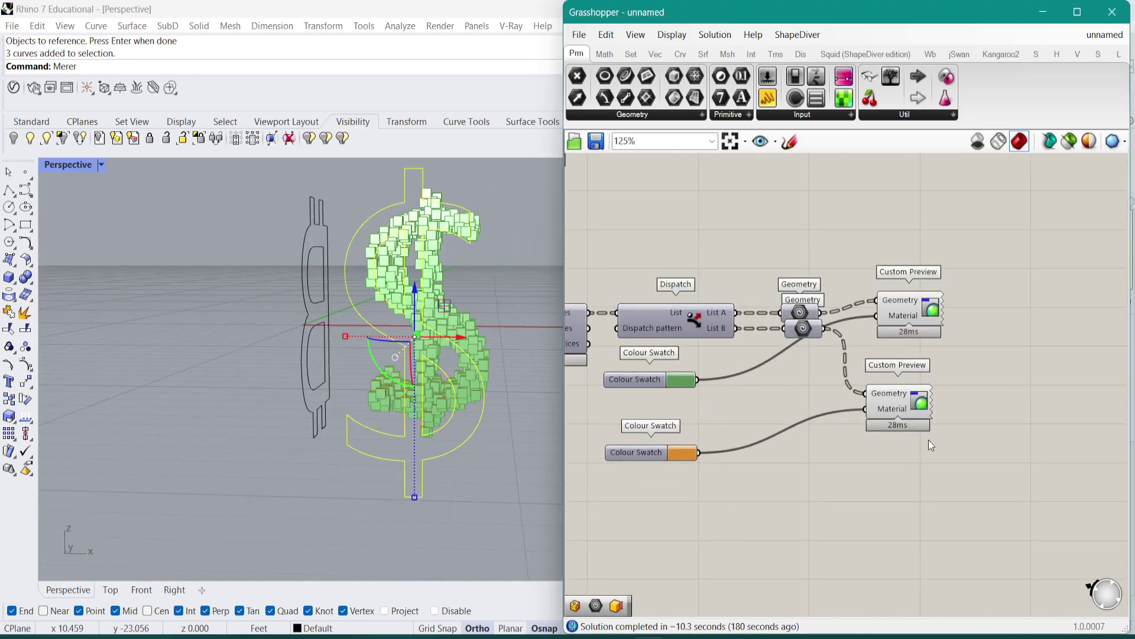
drag(986, 467, 597, 366)
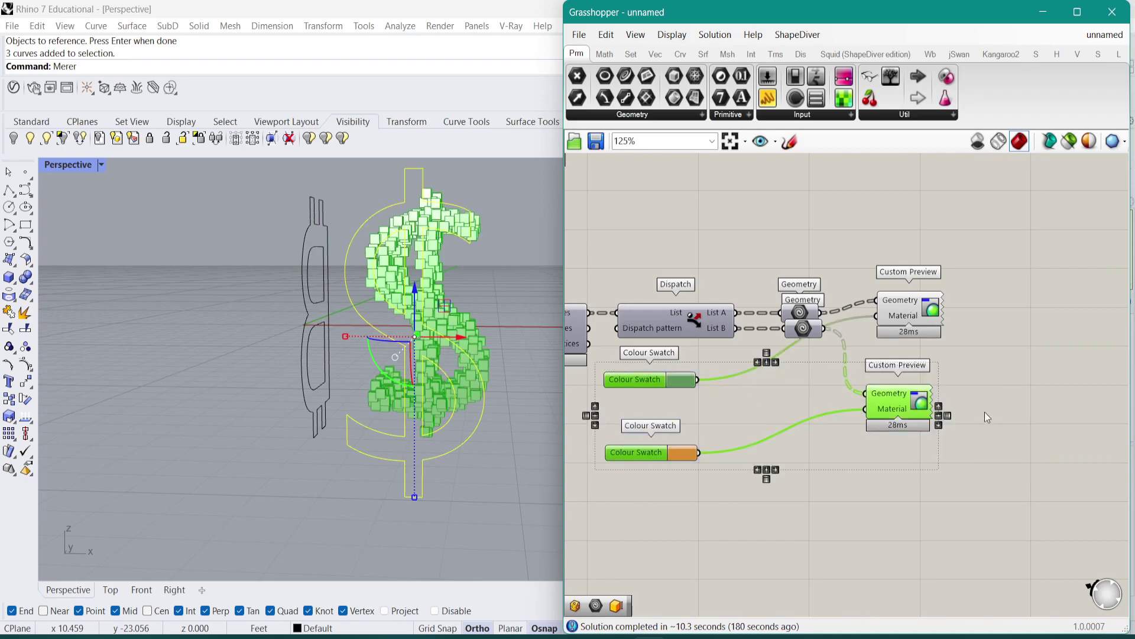
shift+drag(927, 313, 1114, 323)
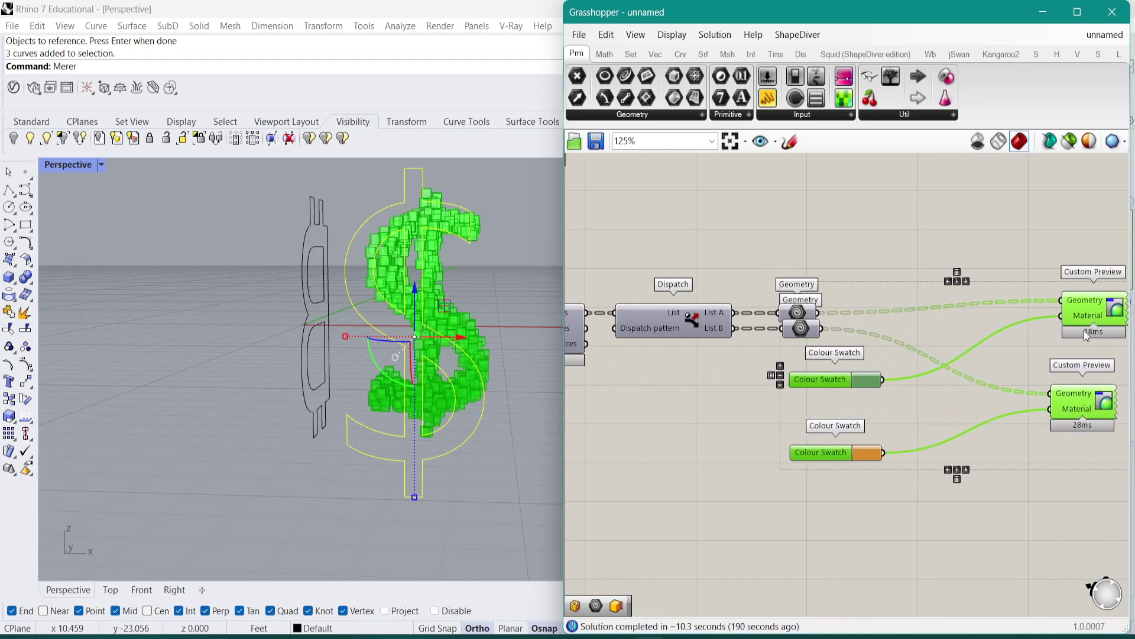
right_drag(1101, 337, 1062, 350)
Step: Add a Rotate transform component above the wires between the Geometry containers and the Custom Previews
double_click(868, 241)
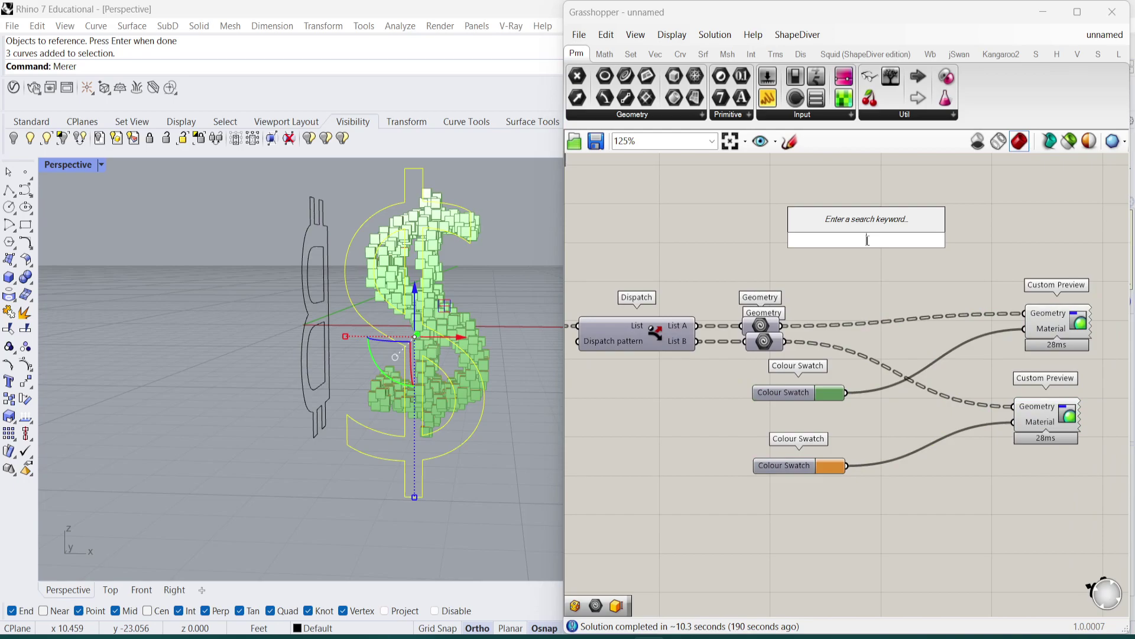
text(rotate)
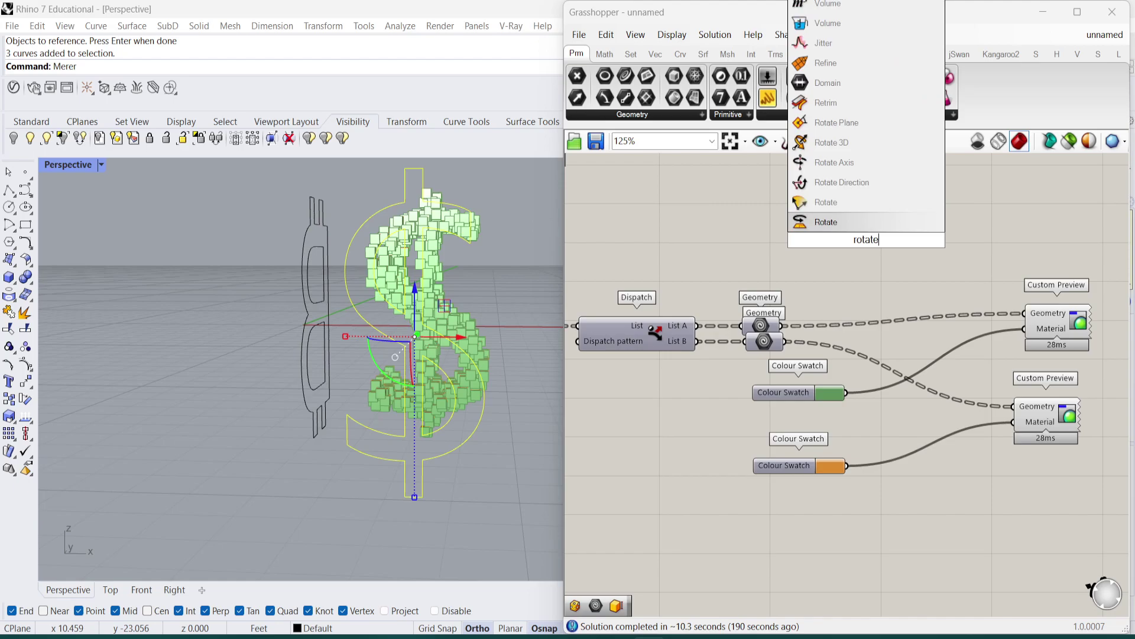
key(Return)
right_drag(796, 210, 809, 282)
Step: Add a Bounding Box component above the Box Rectangle and Deconstruct Brep components
right_drag(325, 255, 429, 381)
right_drag(677, 343, 832, 314)
right_drag(701, 368, 846, 360)
double_click(768, 275)
text(c)
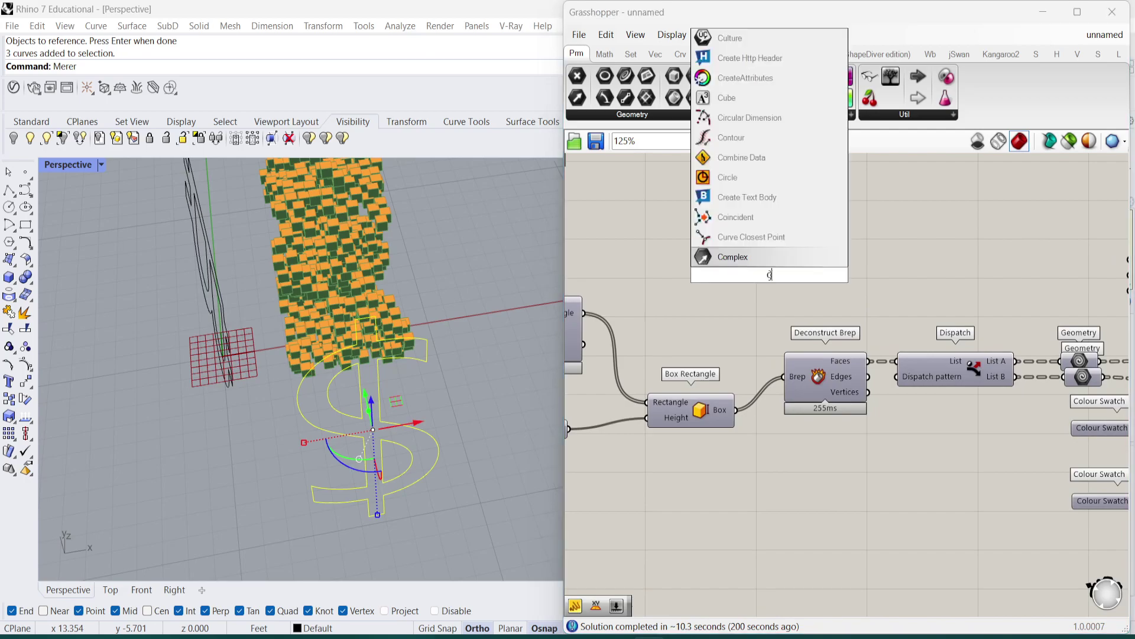
key(BackSpace)
text(boundin)
key(Return)
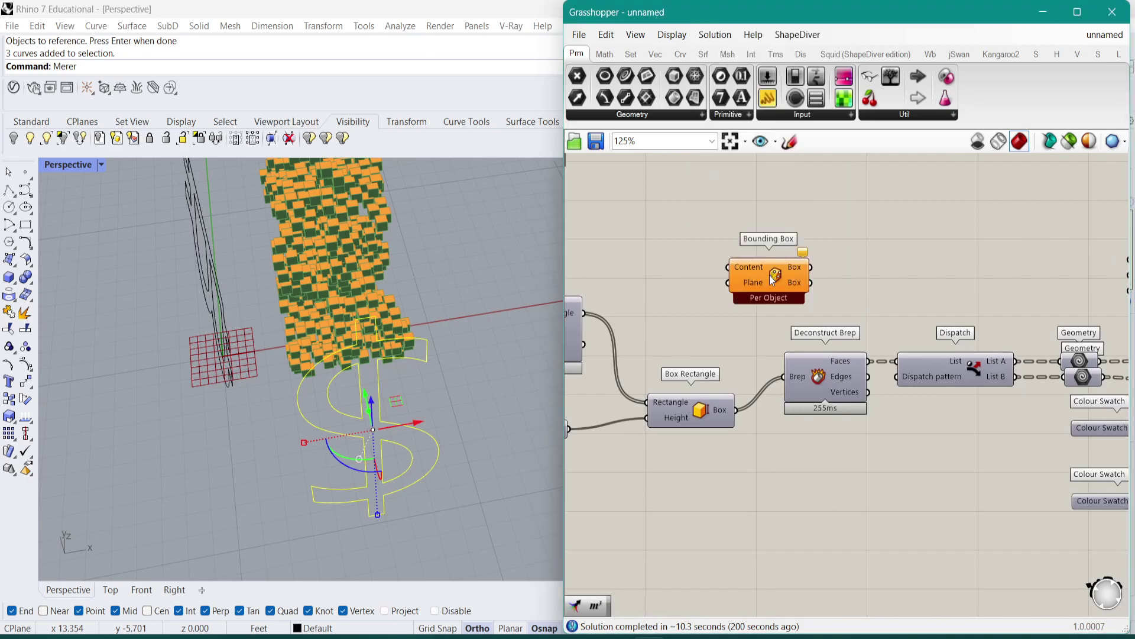
Step: Wire Box Rectangle's Box output into Bounding Box's Content input and switch Bounding Box to Union Box
drag(737, 409, 798, 275)
right_click(798, 275)
click(844, 354)
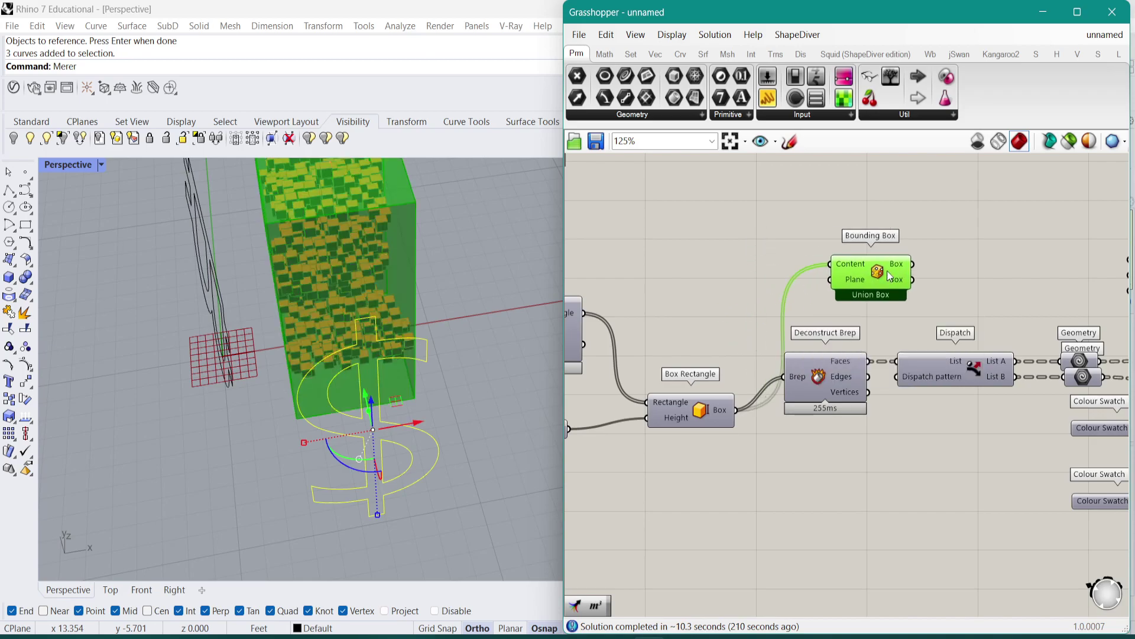
Step: Add a Volume component and wire Bounding Box's first Box output into its Geometry input
right_drag(843, 353, 772, 351)
double_click(862, 226)
text(area)
drag(876, 226, 732, 217)
text(vio)
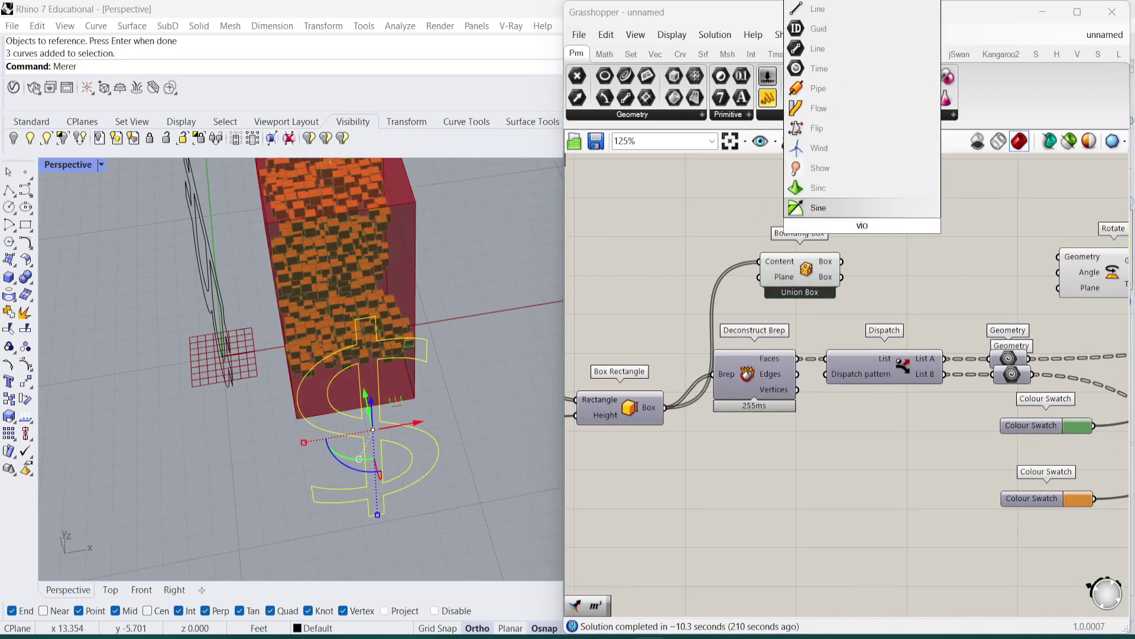
key(BackSpace)
text(l)
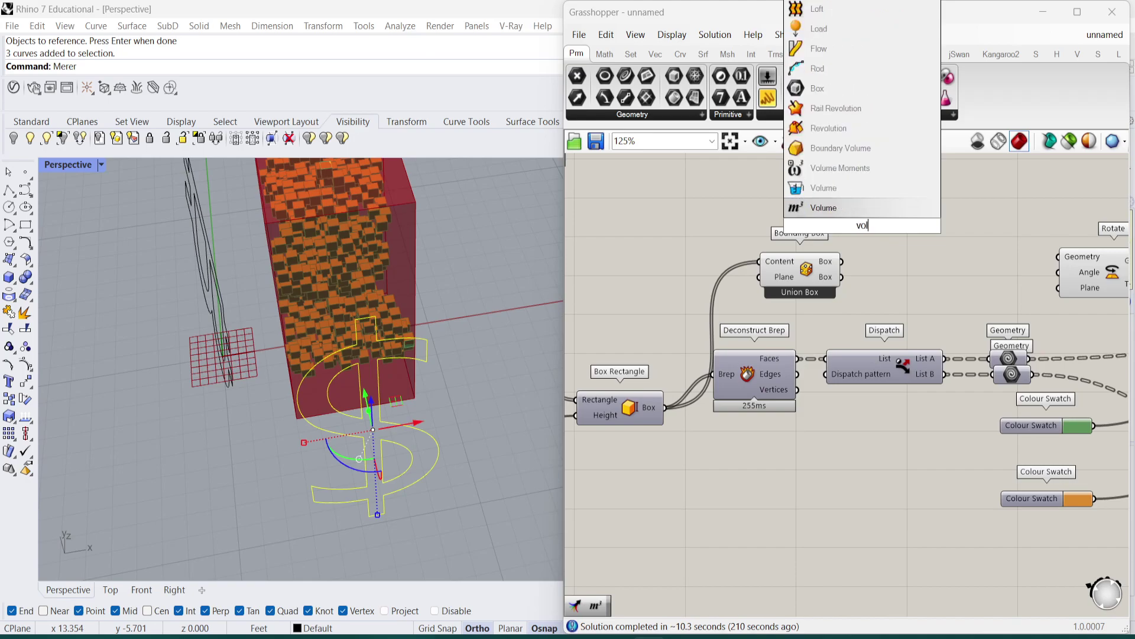
click(822, 207)
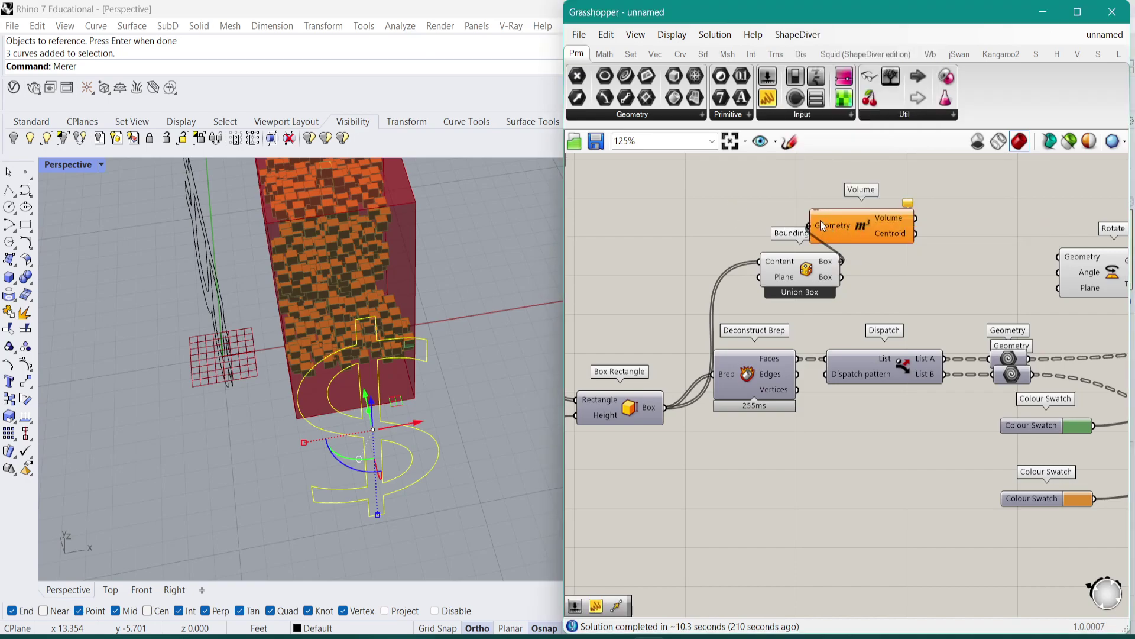
drag(822, 225, 823, 226)
drag(862, 227, 930, 244)
Step: Wire Volume's Centroid output into Rotate's Plane input and arrange both components on the canvas
right_drag(935, 262, 830, 277)
drag(841, 247, 851, 269)
right_drag(969, 304, 864, 296)
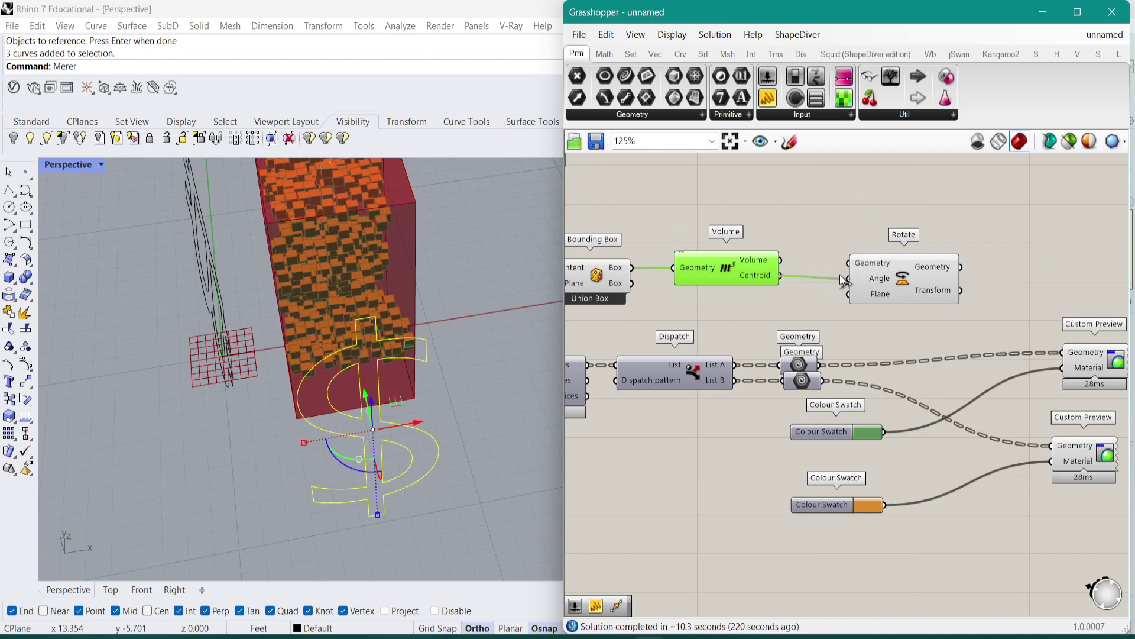
click(919, 290)
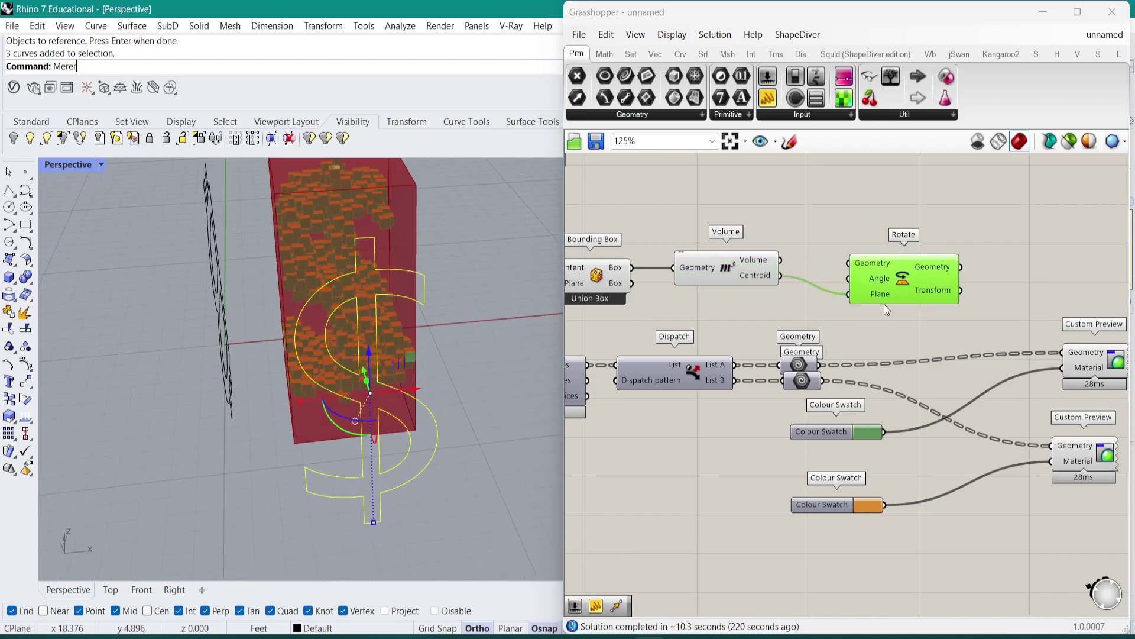
right_drag(906, 288, 801, 272)
drag(802, 272, 842, 269)
Step: Add a Number Slider with value 1.00 above the Volume component
double_click(708, 203)
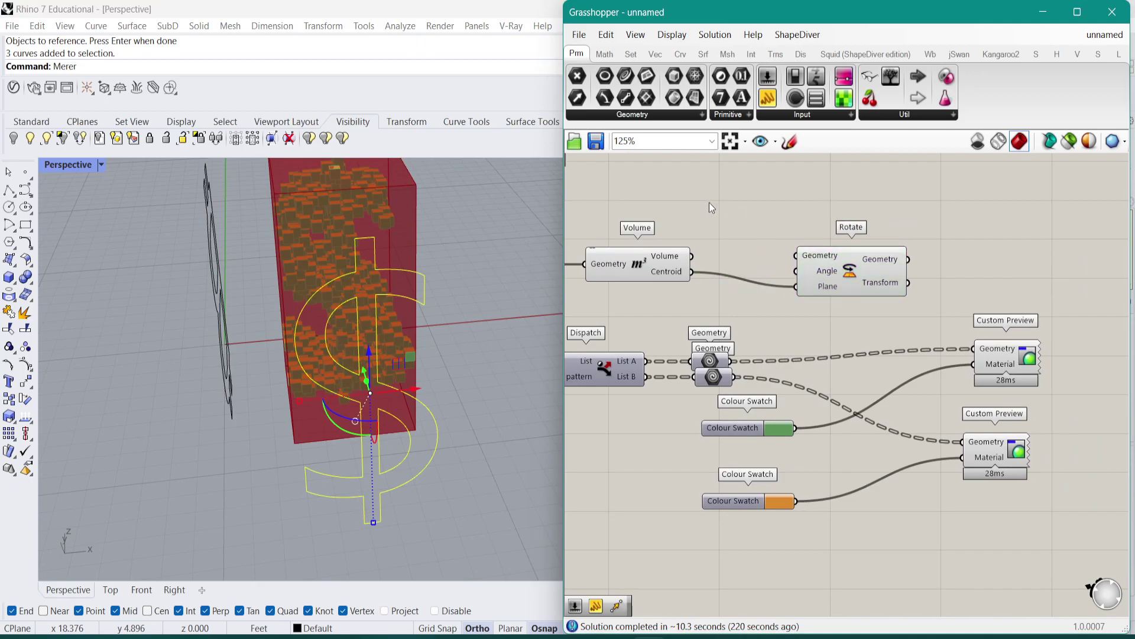
text(1.)
key(BackSpace)
key(BackSpace)
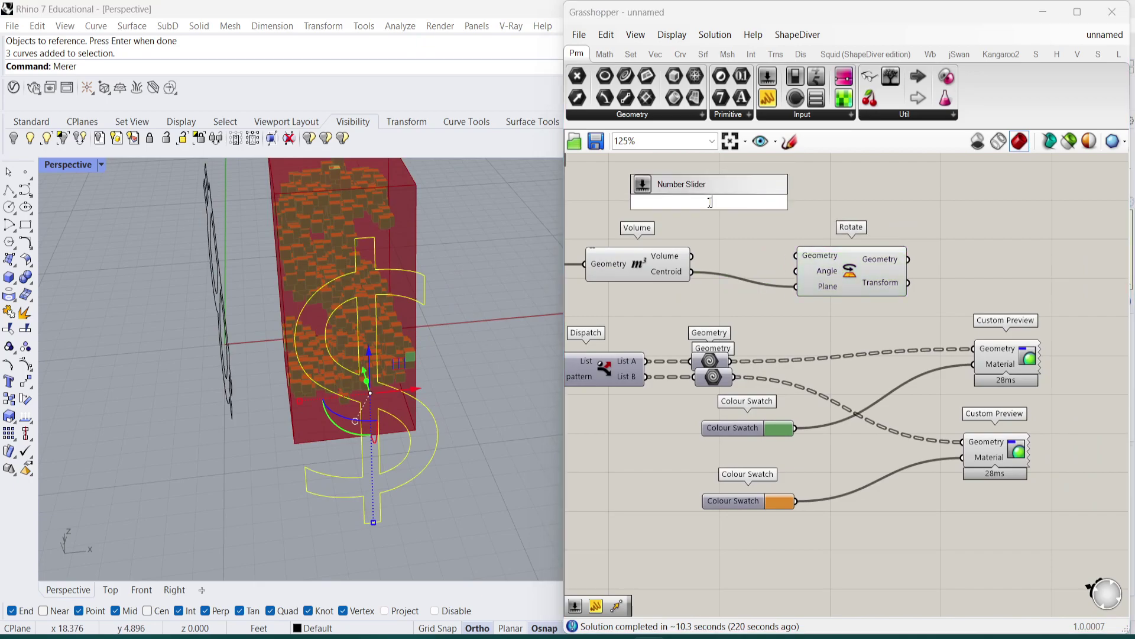
text(1.00)
key(Return)
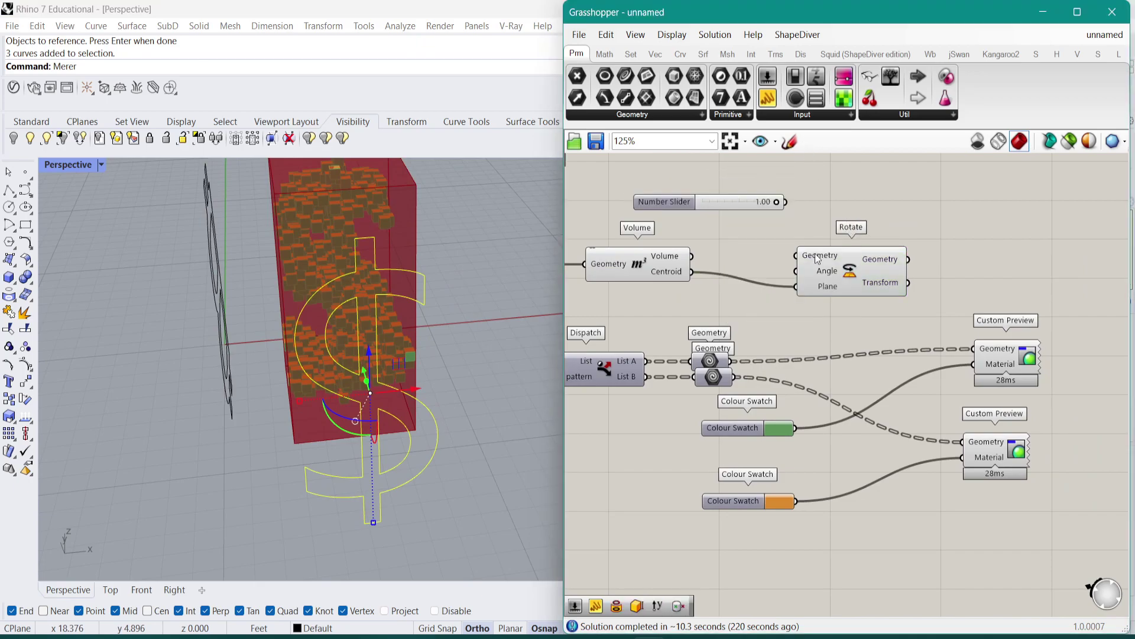
Step: Give Rotate's Angle input the expression x*180, wire the Number Slider into it and switch the input to degrees
right_click(825, 275)
mouse_move(920, 431)
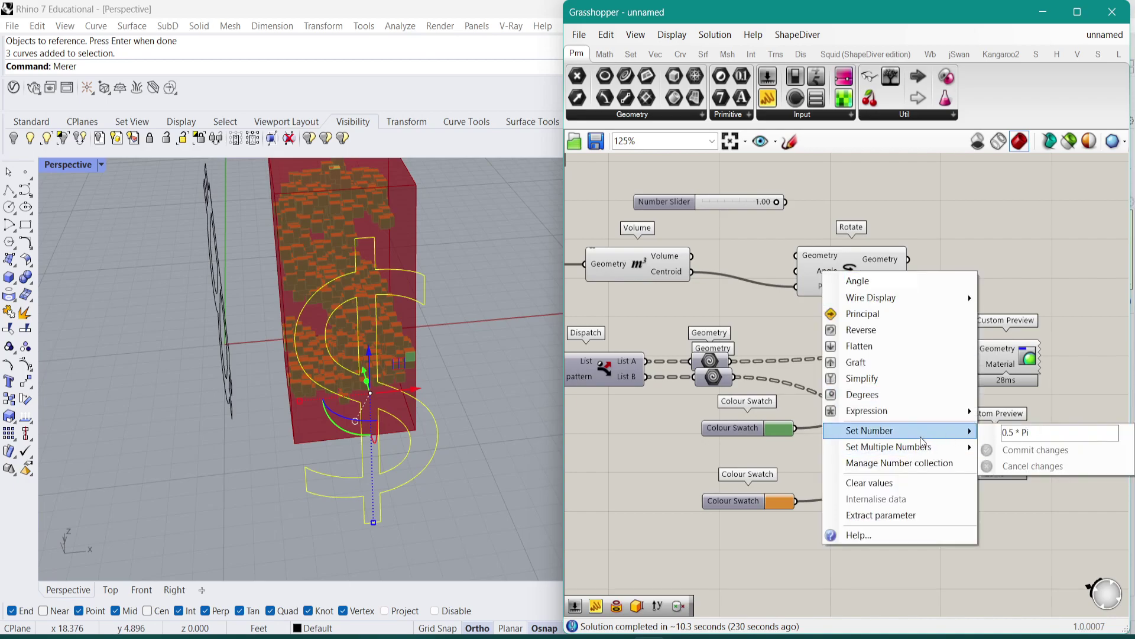
mouse_move(923, 412)
click(1069, 428)
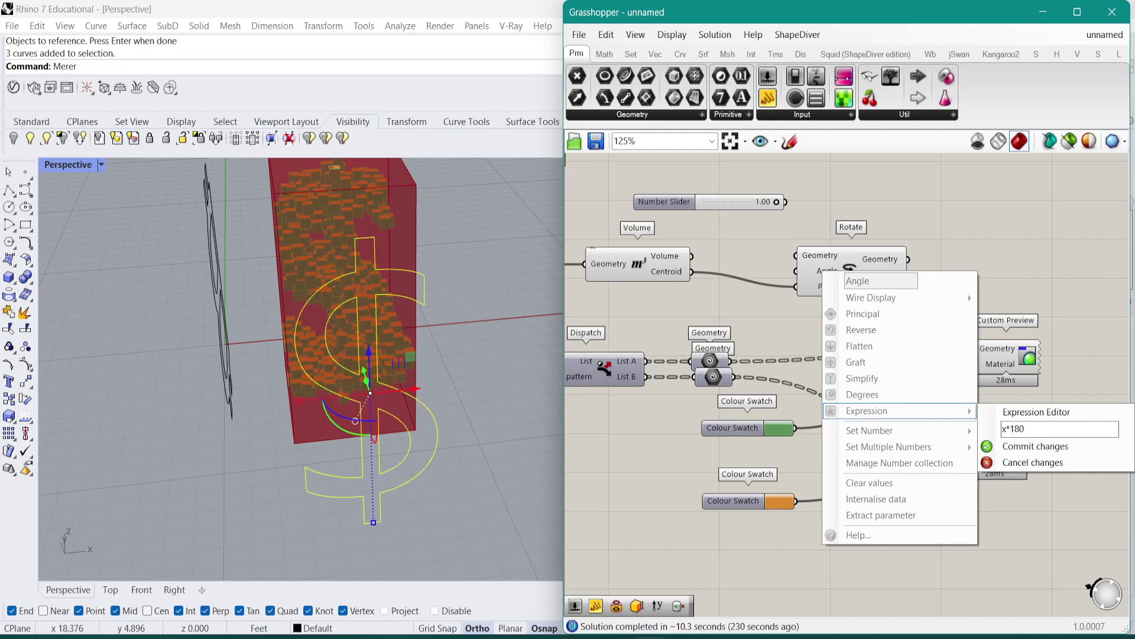
click(1087, 446)
drag(787, 203, 879, 259)
right_click(808, 274)
click(848, 419)
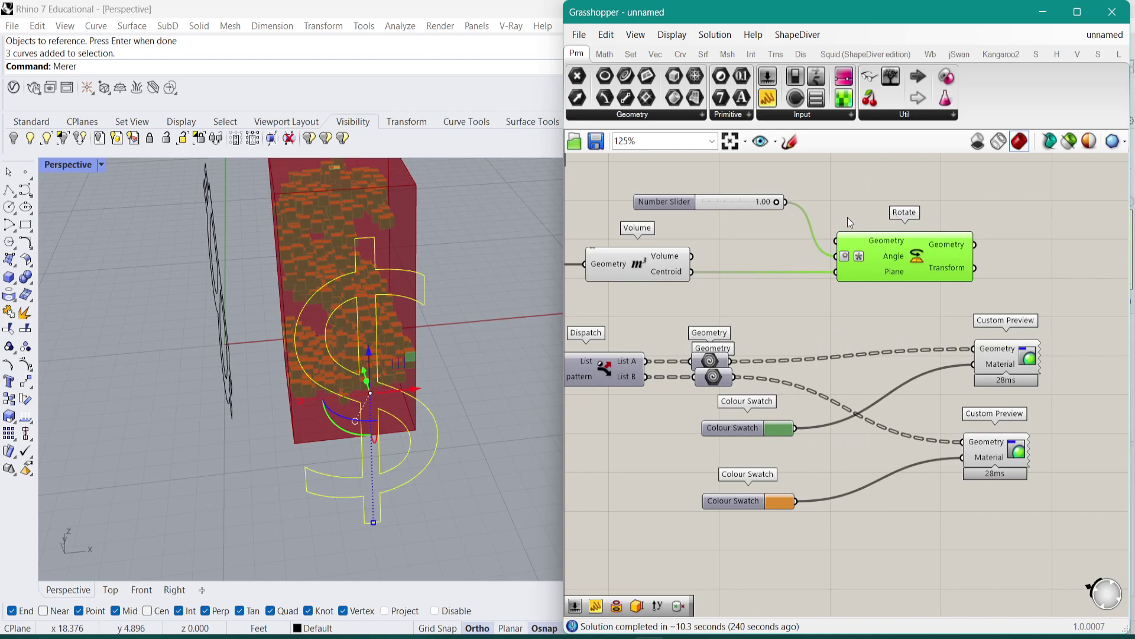
Step: Wire Deconstruct Brep's Faces output into Rotate's Geometry input
right_drag(941, 333, 877, 303)
right_drag(731, 295, 887, 334)
scroll(930, 247, down, 2)
drag(929, 247, 685, 334)
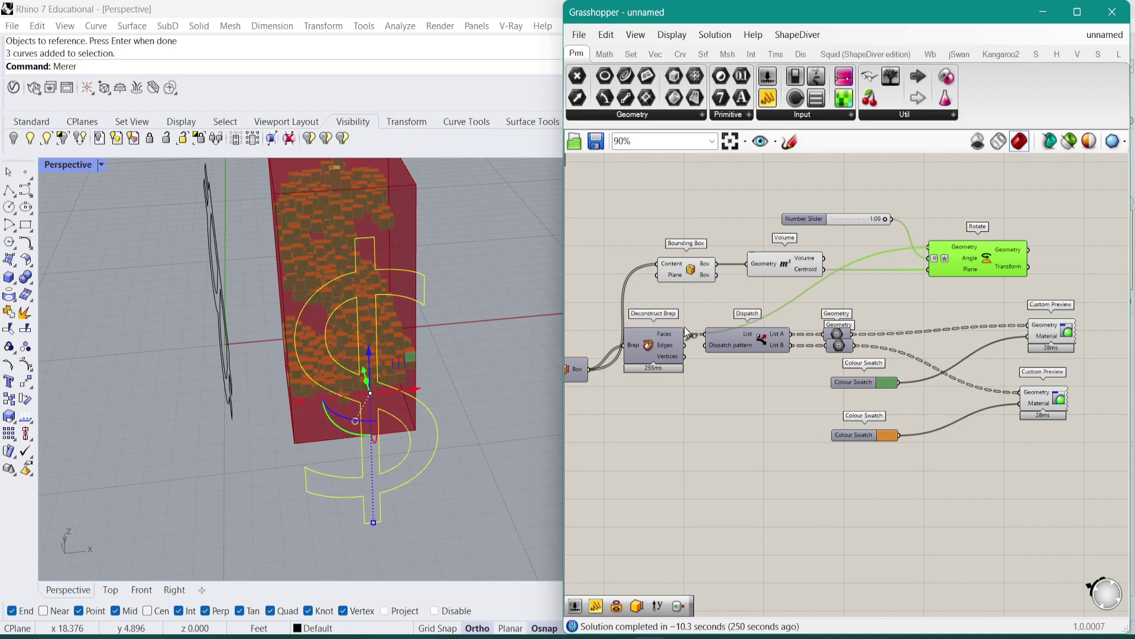
scroll(966, 304, up, 4)
right_drag(419, 294, 411, 316)
scroll(621, 379, down, 4)
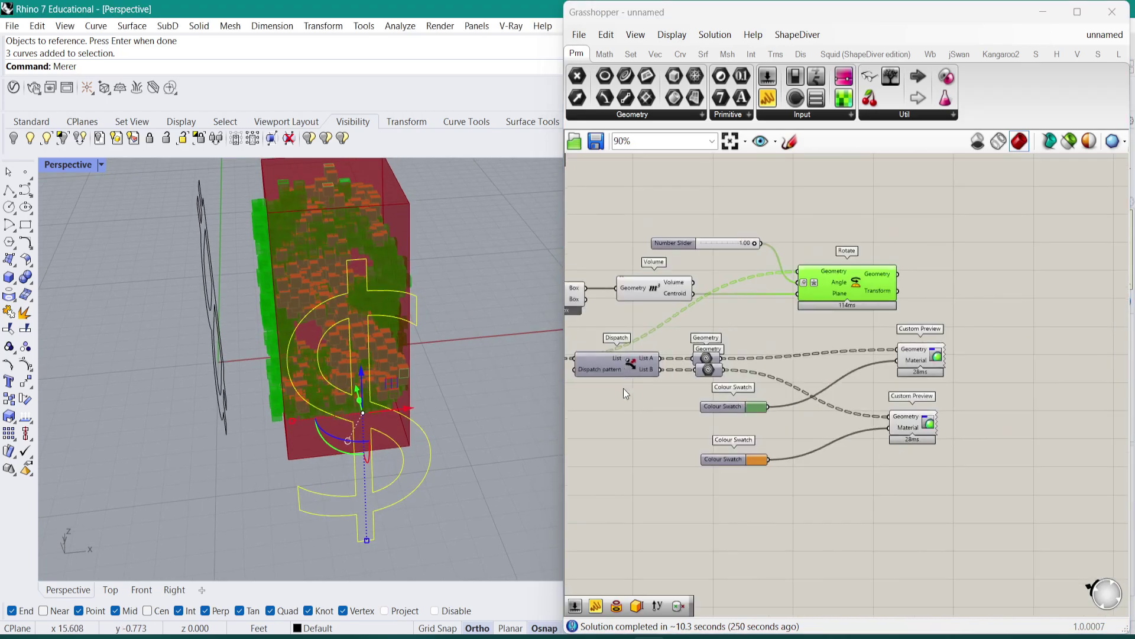
Step: Make room before Dispatch, wire Rotate's Geometry output into Dispatch's List input and move the Dispatch and preview components farther away
alt+drag(602, 418, 797, 430)
drag(1057, 219, 694, 276)
click(945, 218)
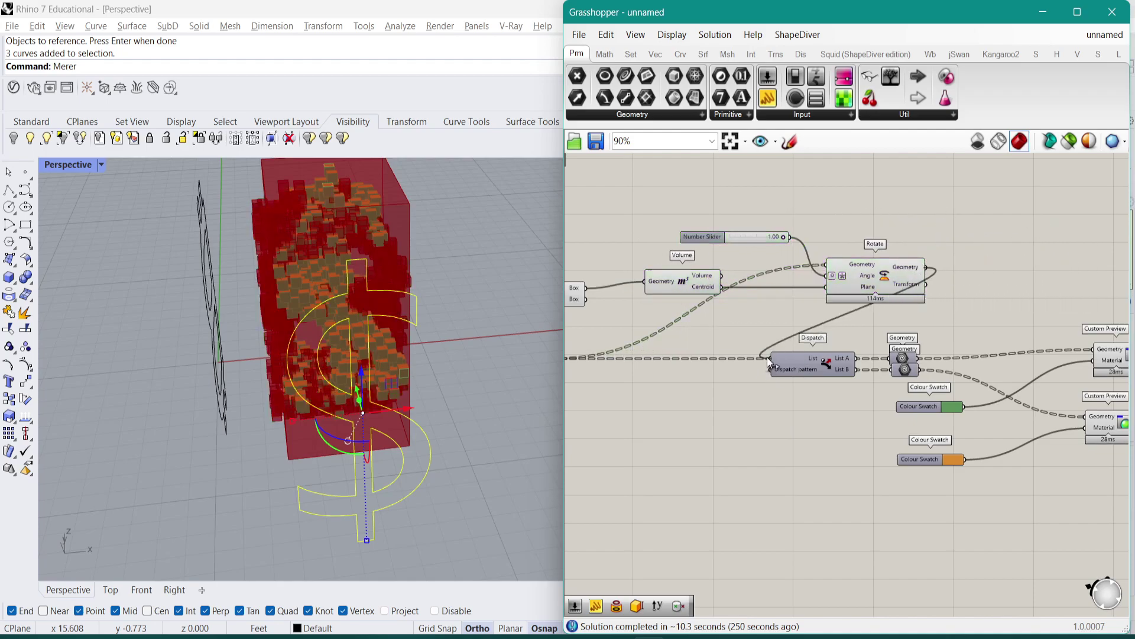
drag(767, 357, 769, 358)
scroll(812, 347, down, 3)
drag(1037, 452, 821, 344)
drag(823, 363, 952, 386)
click(913, 326)
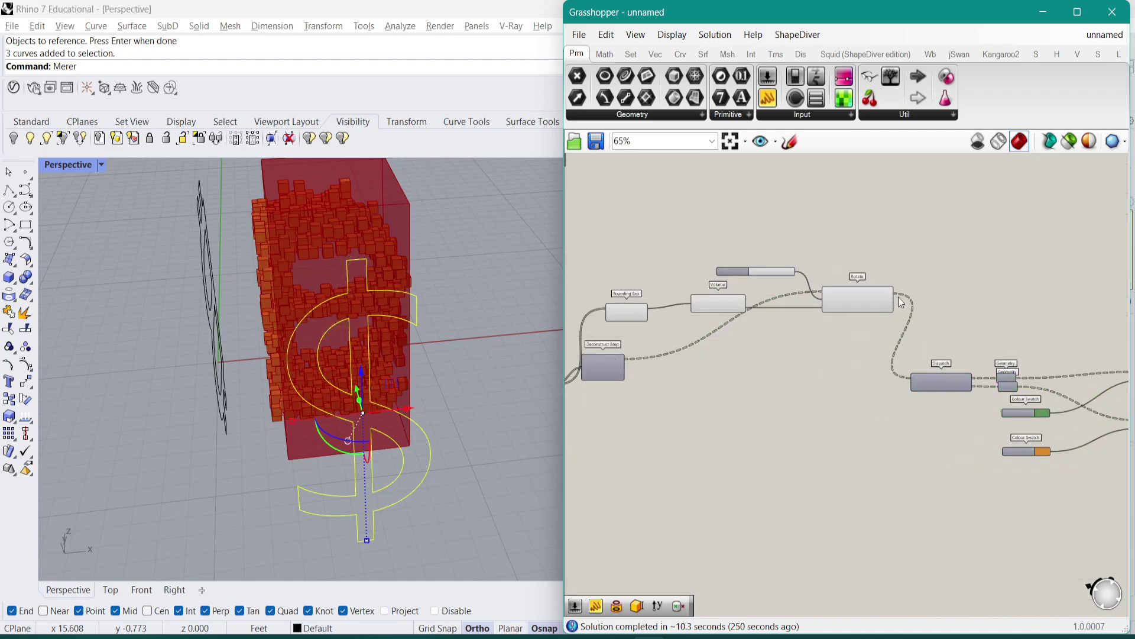
Step: Turn off the previews of the Rotate, Volume and Bounding Box components
click(875, 299)
click(718, 303)
click(627, 311)
Step: Test the sculpture's rotation with the Number Slider at 0.00 and at 0.61
scroll(742, 272, up, 5)
drag(853, 279, 743, 277)
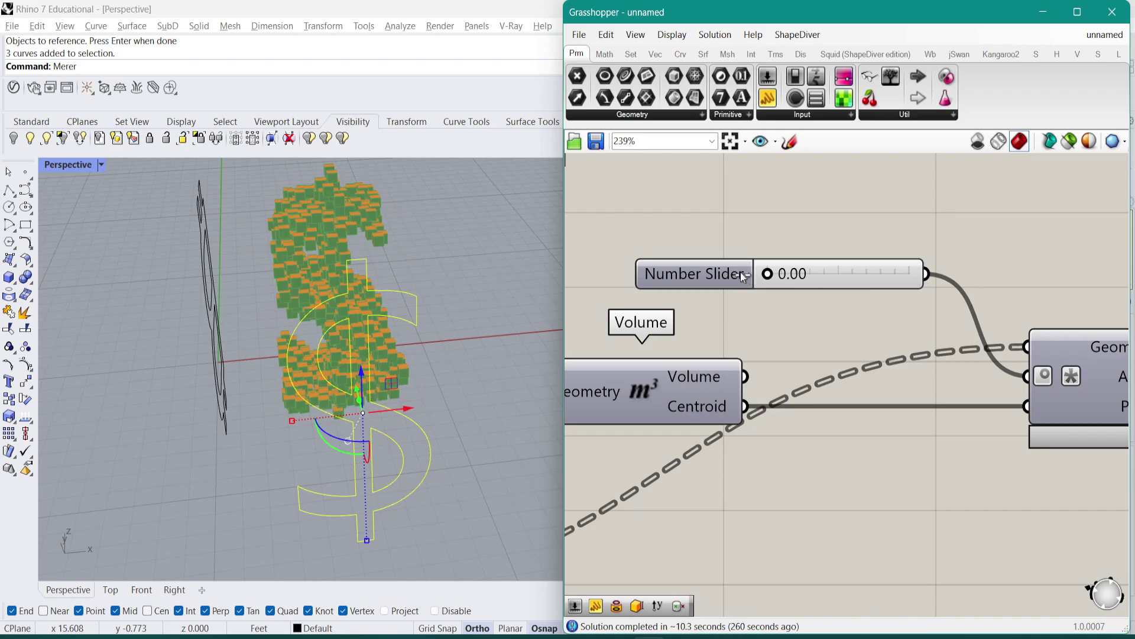
right_drag(465, 304, 479, 360)
drag(780, 277, 853, 275)
Step: Select the dollar and Bitcoin outline curves in the Perspective viewport and hide them
click(494, 263)
right_drag(492, 257, 517, 256)
drag(516, 256, 43, 433)
text(hide)
key(Return)
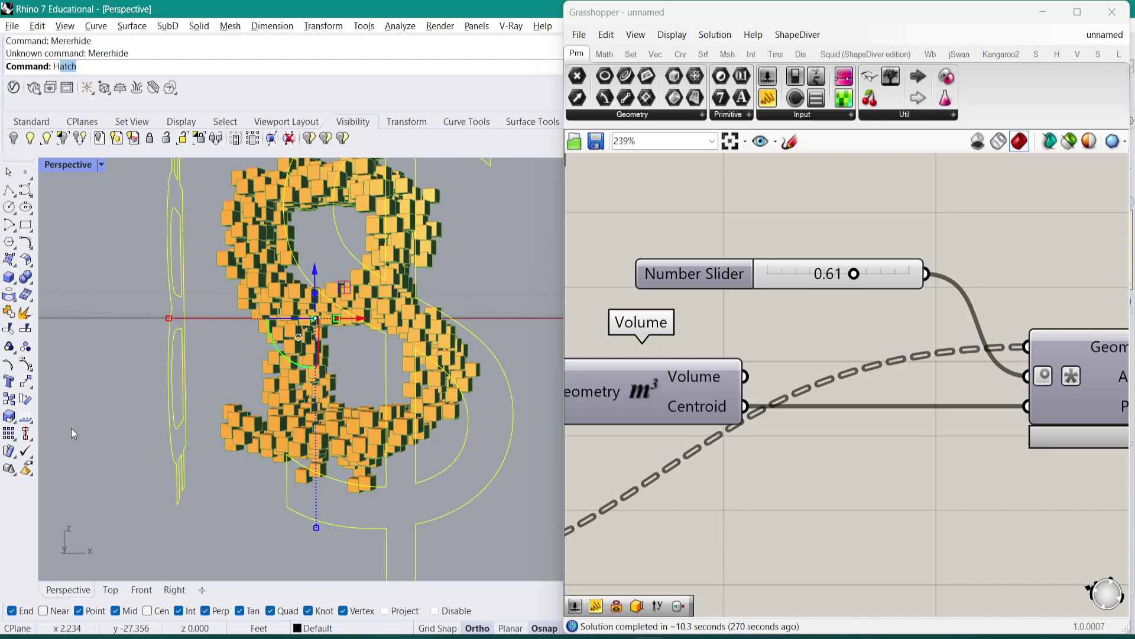
text(hide)
key(Return)
Step: Set the Number Slider driving the rotation angle to 0.93
scroll(361, 399, down, 4)
drag(849, 280, 898, 273)
Step: Examine the rotated cube sculpture in the Perspective viewport from several angles and distances
right_drag(424, 335, 407, 344)
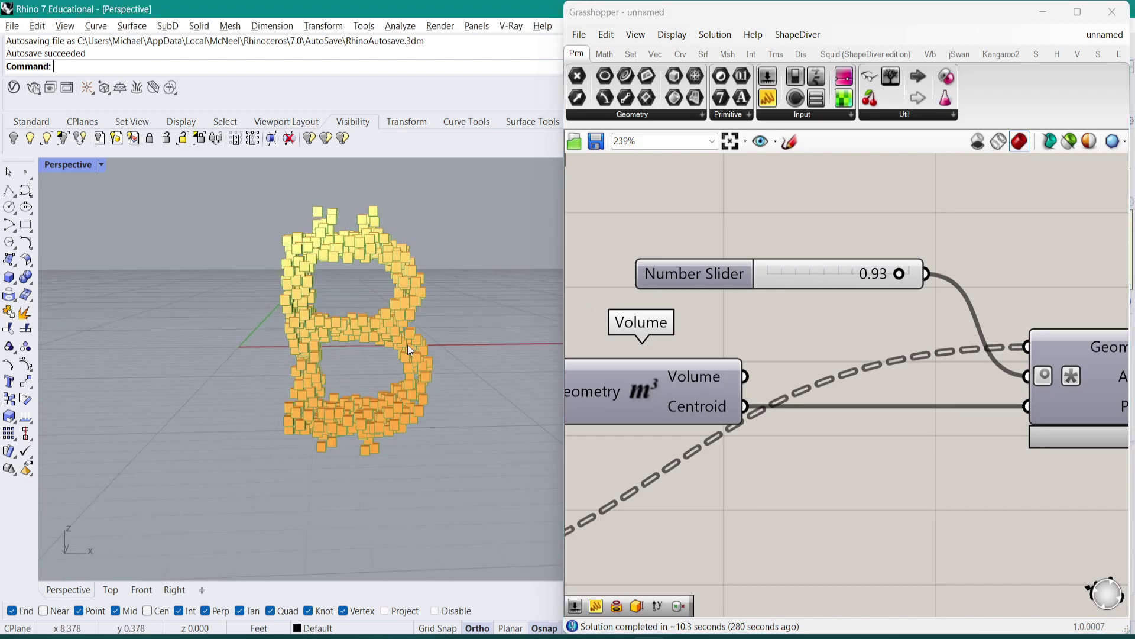
right_drag(473, 324, 305, 320)
scroll(439, 343, down, 3)
right_drag(439, 342, 418, 357)
scroll(402, 319, up, 3)
scroll(416, 367, down, 3)
scroll(424, 343, up, 3)
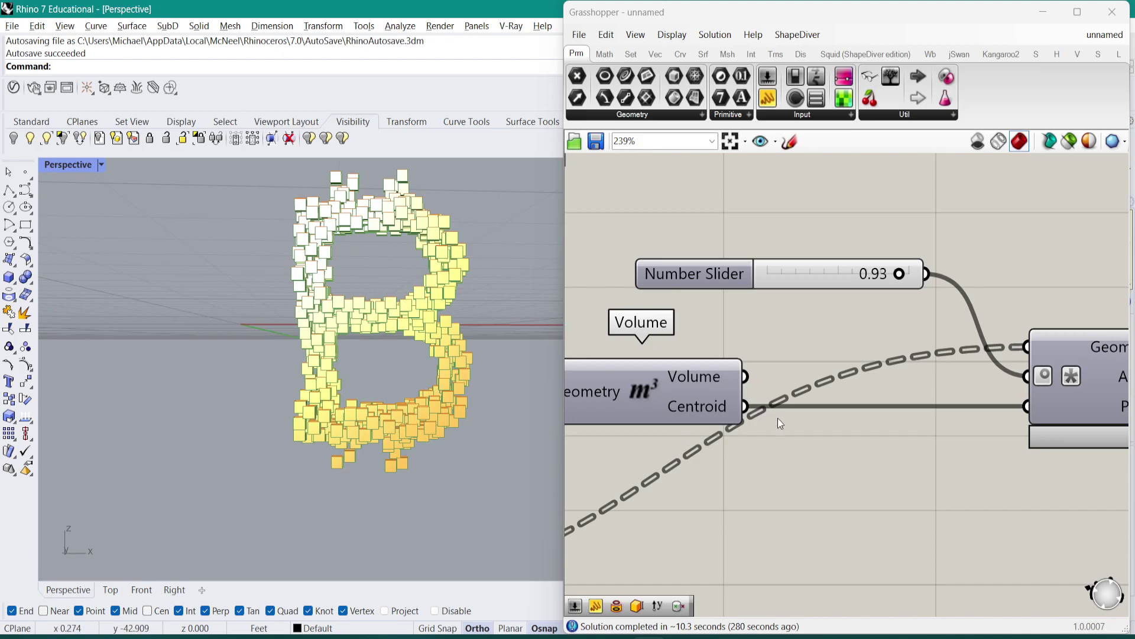
right_drag(364, 391, 453, 414)
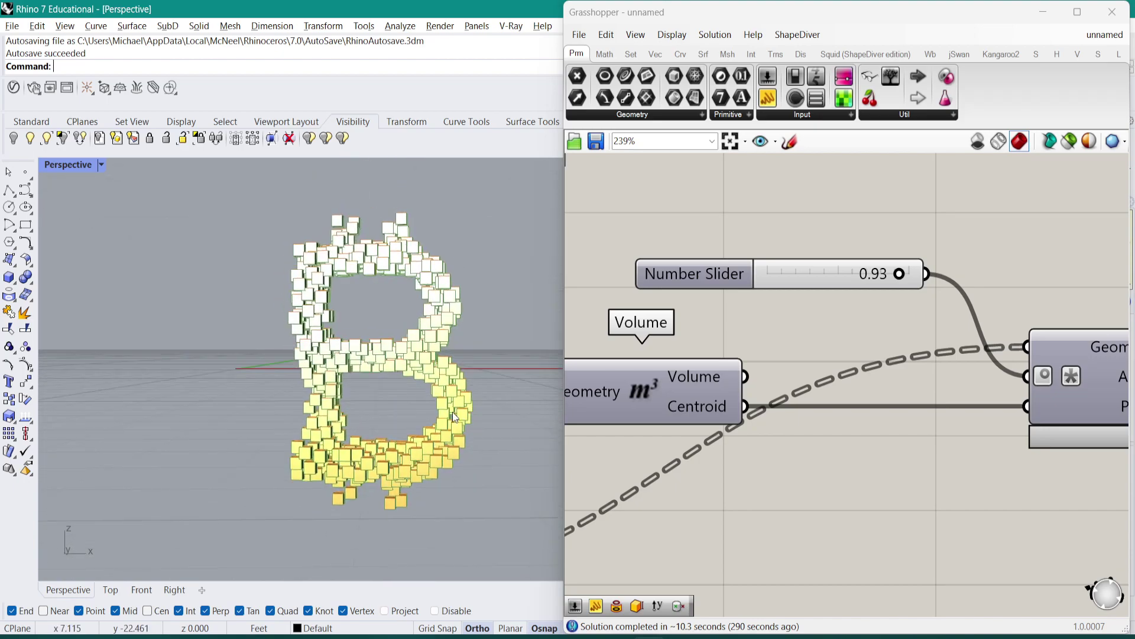